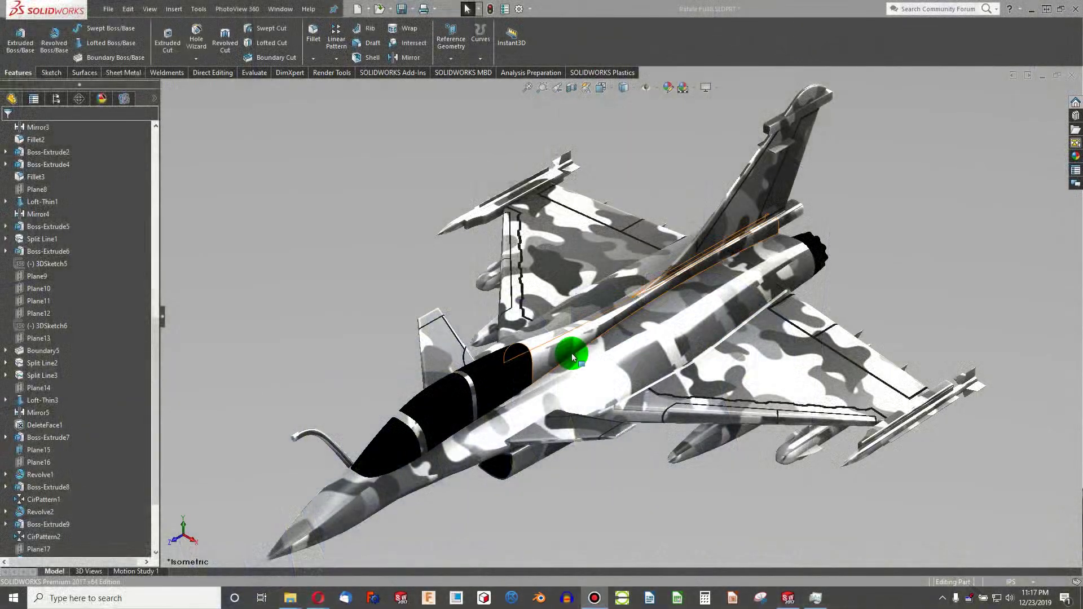
middle_drag(573, 355, 532, 312)
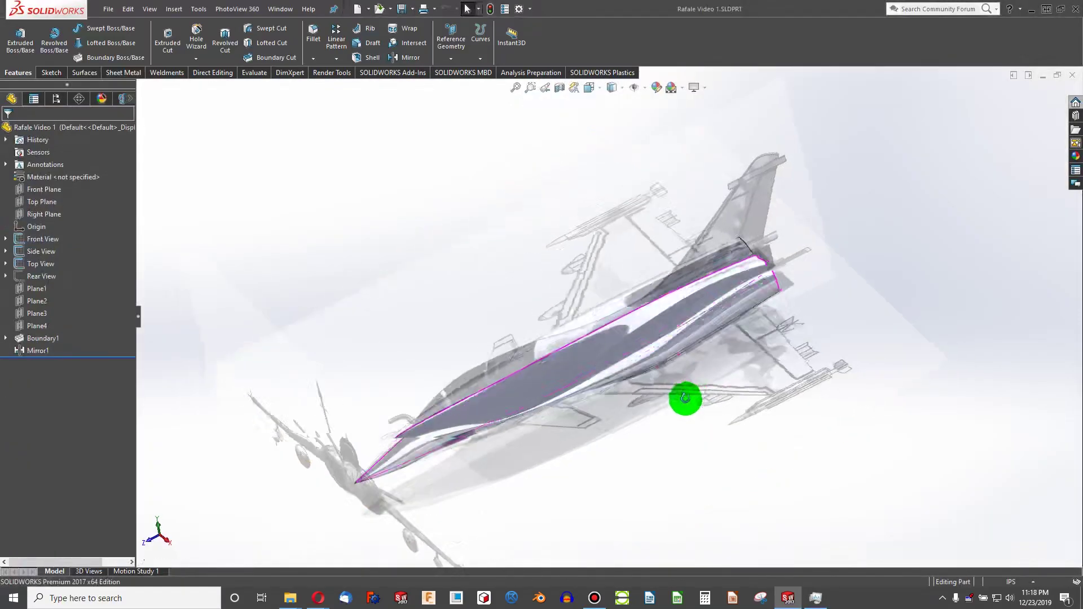
middle_drag(684, 399, 748, 357)
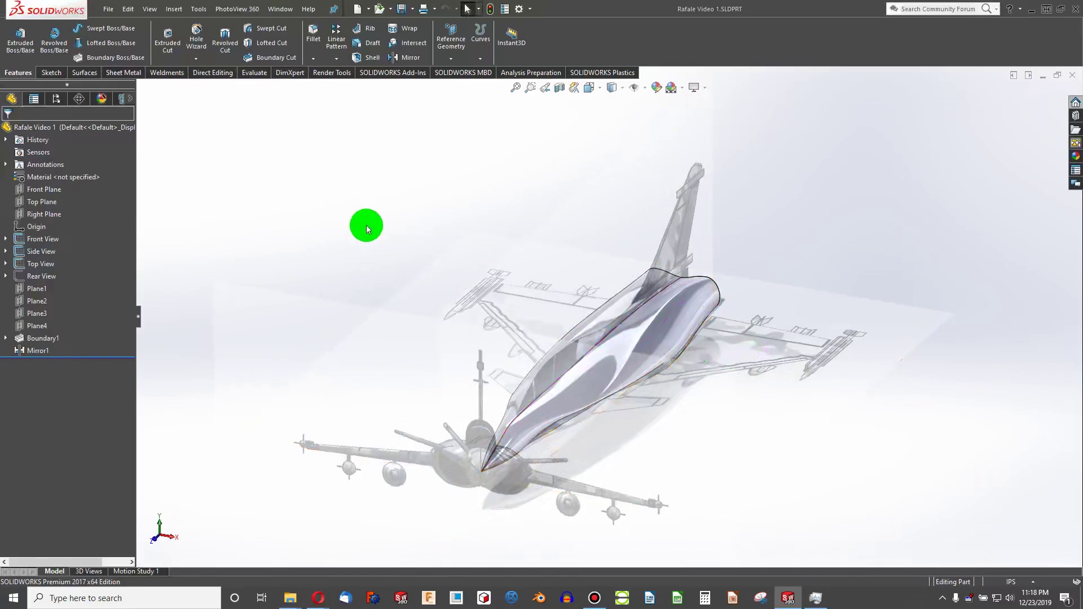
key(ctrl+5)
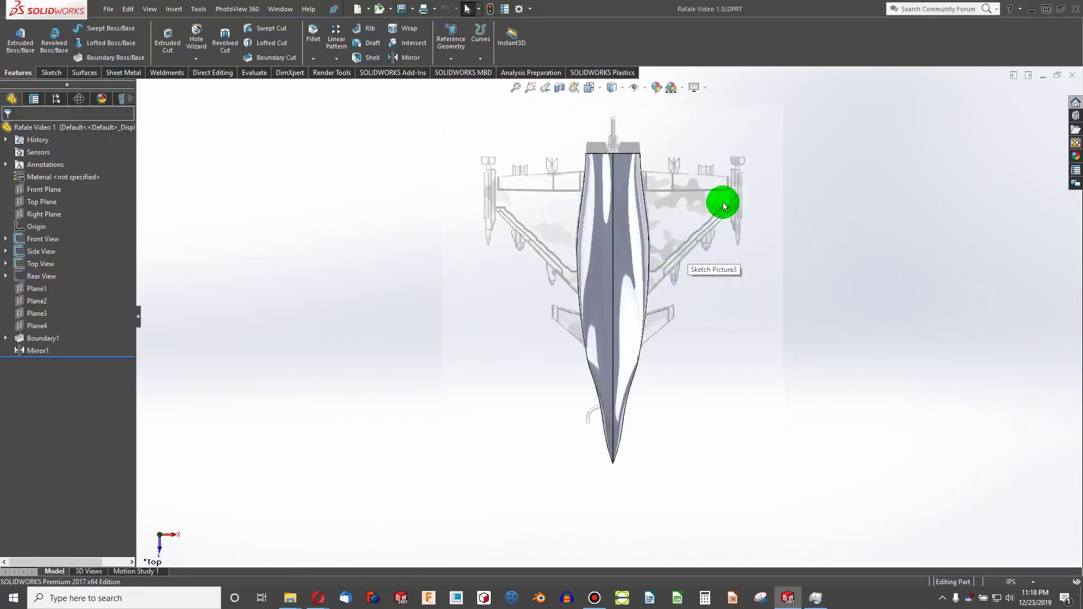
Step: Create a reference plane offset 11 in from the Right Plane, at the wing tip shown in the front reference picture
key(ctrl+1)
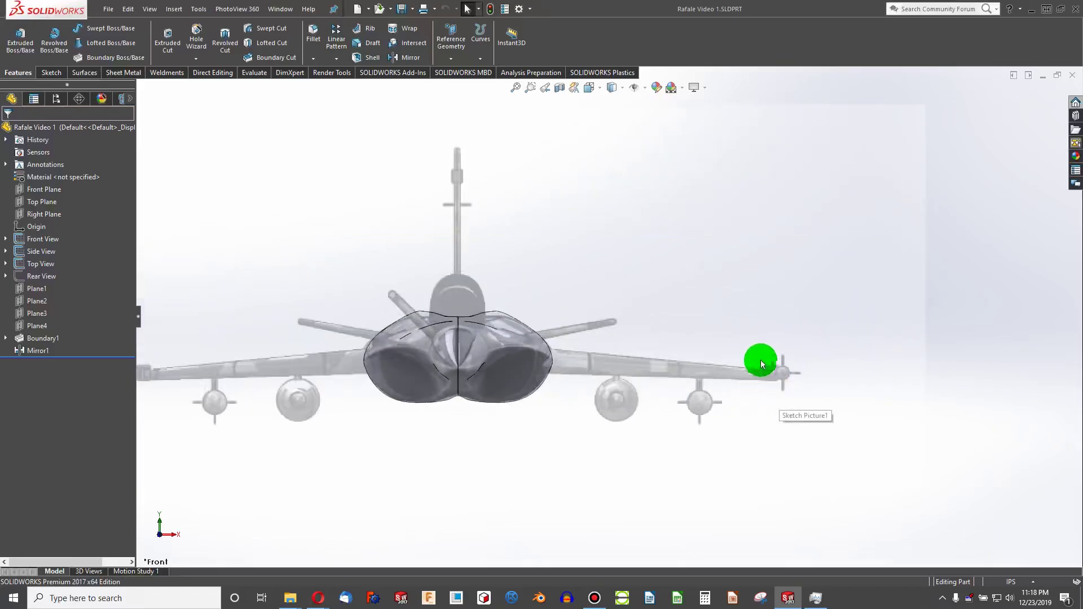
scroll(775, 369, down, 5)
scroll(725, 362, up, 3)
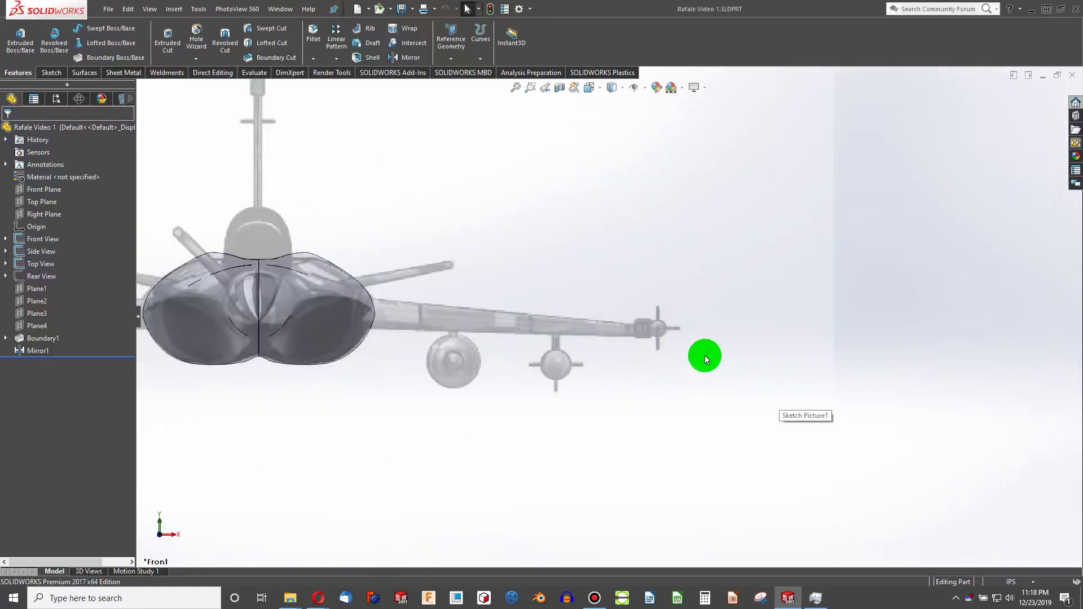
click(445, 40)
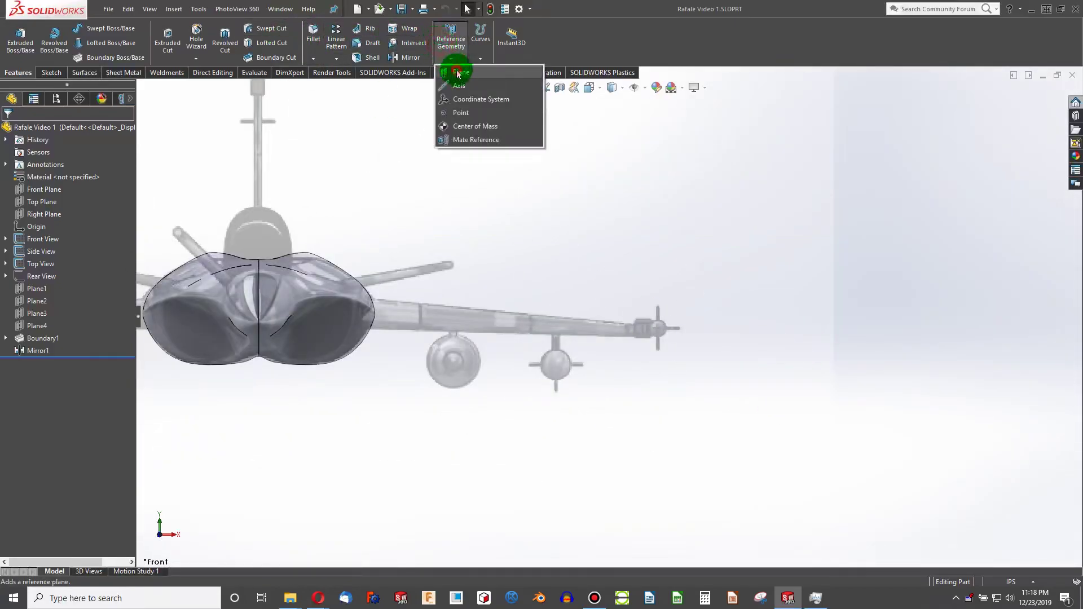
click(455, 71)
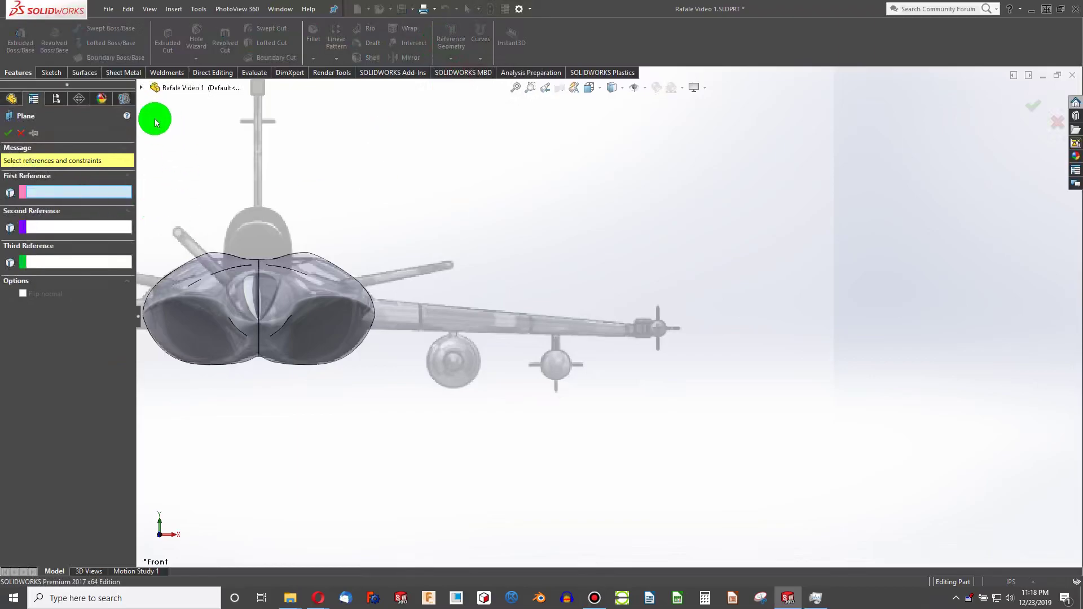
click(141, 88)
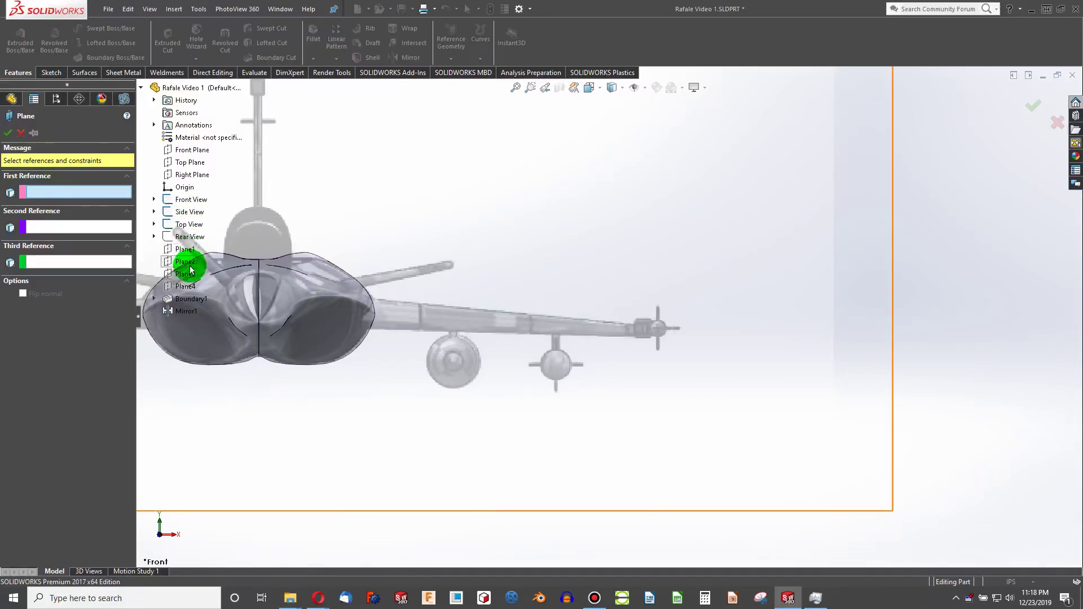
click(189, 175)
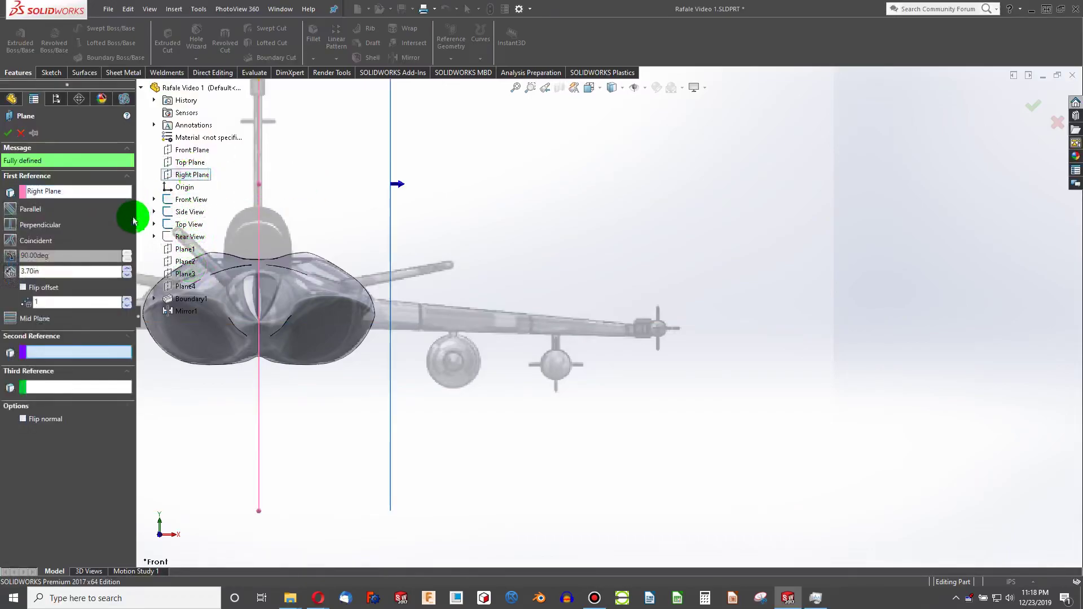
click(127, 270)
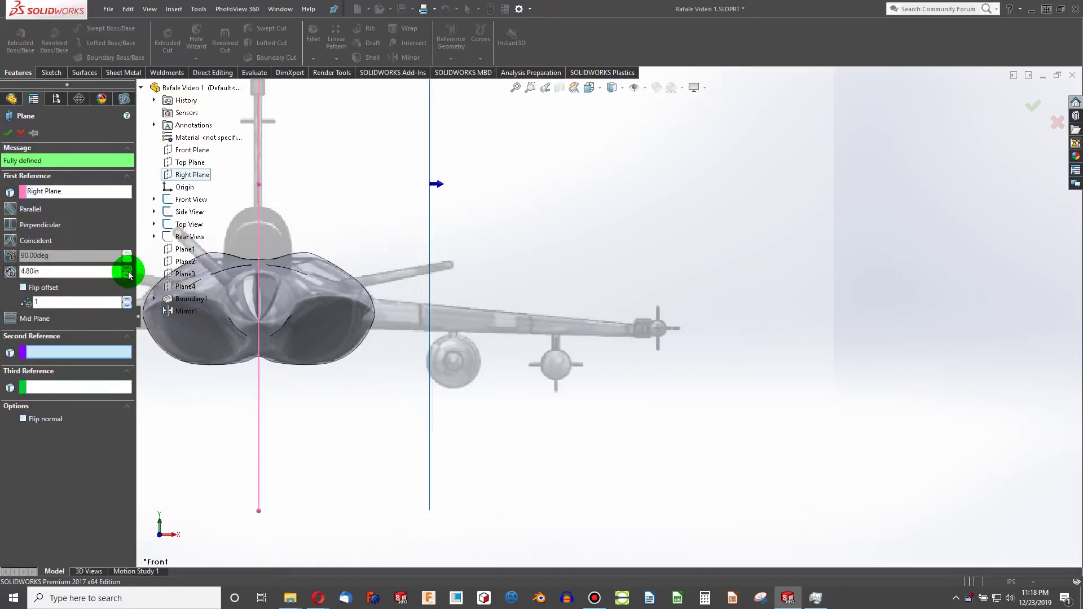
drag(128, 271, 129, 272)
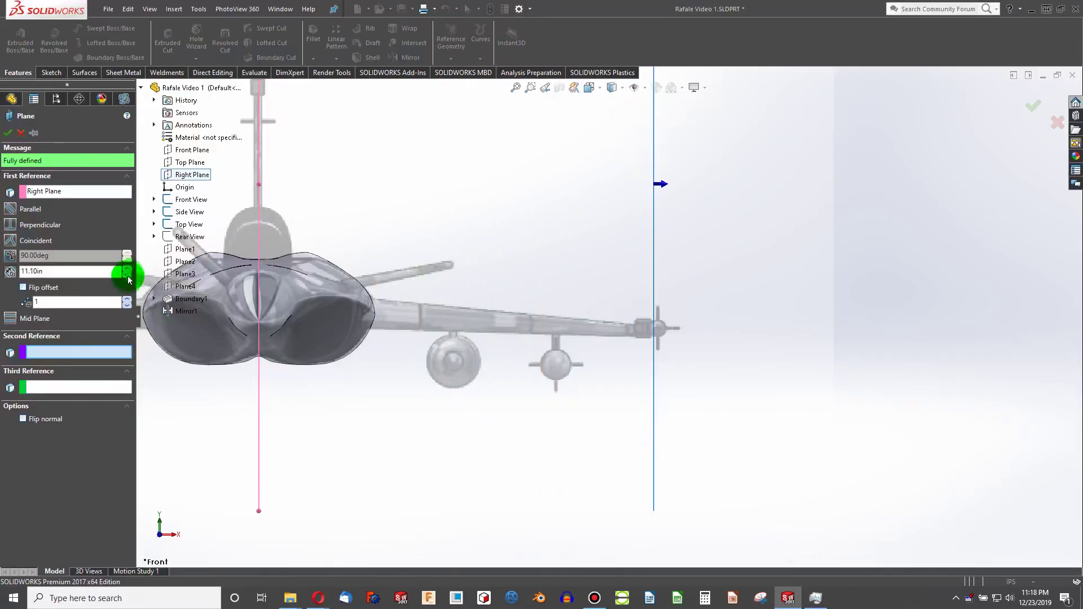
click(125, 276)
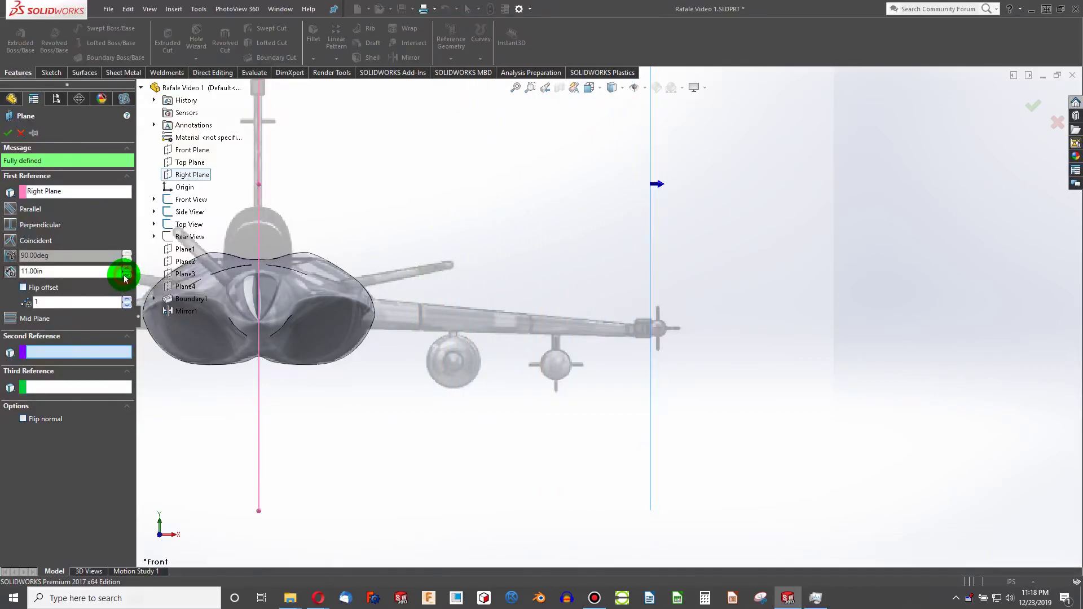
click(7, 136)
Step: Start a new sketch on the wing-tip reference plane
middle_drag(633, 324, 585, 353)
scroll(585, 353, up, 4)
scroll(659, 298, down, 2)
middle_drag(658, 298, 579, 282)
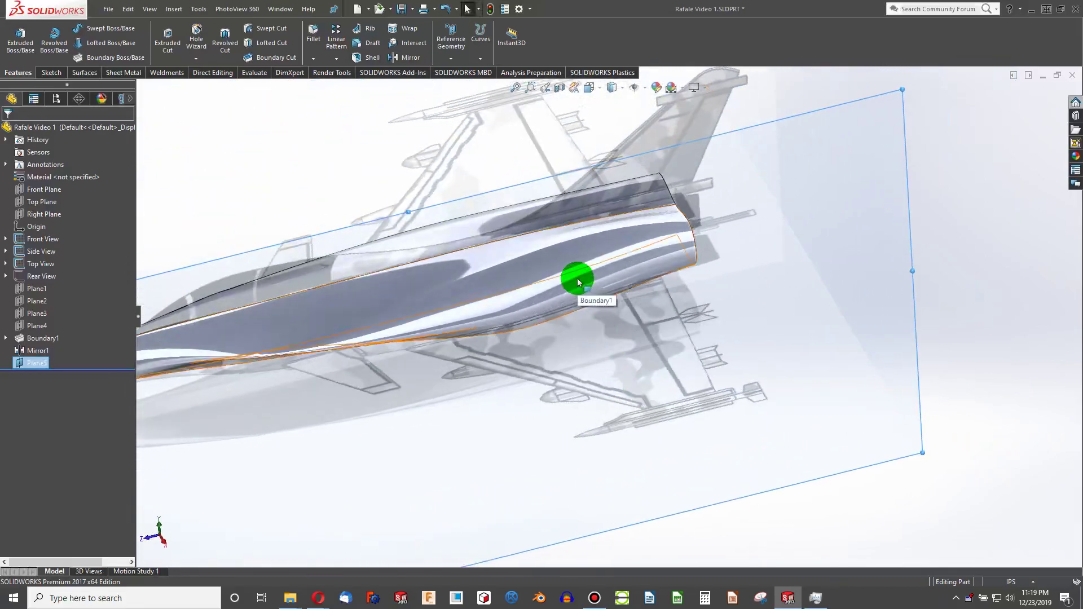
key(ctrl+6)
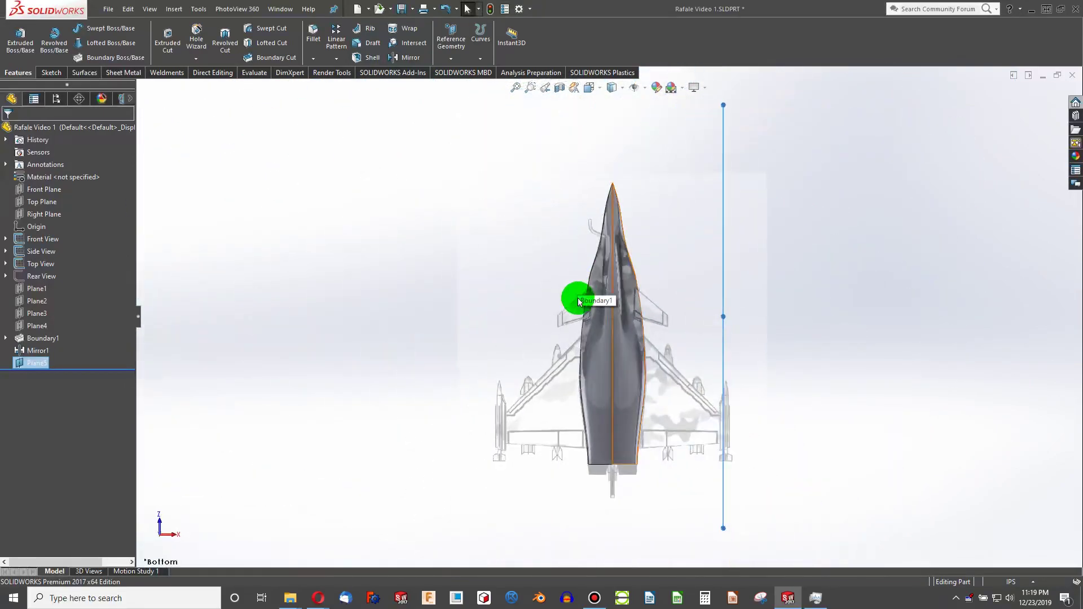
key(ctrl+5)
key(ctrl+4)
key(ctrl+4)
scroll(744, 357, down, 5)
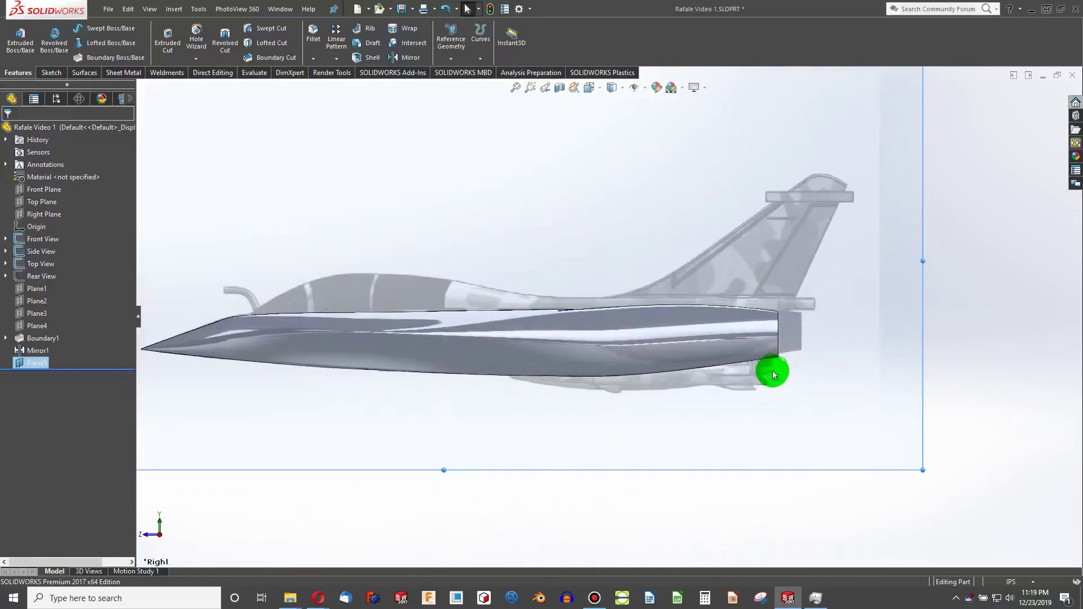
click(55, 73)
click(16, 41)
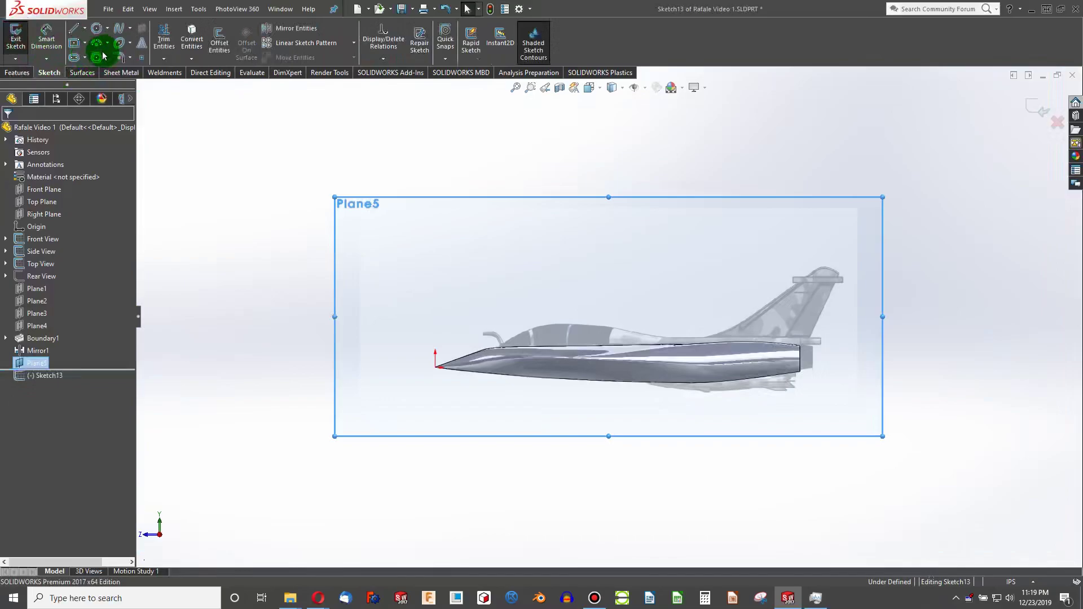
scroll(750, 362, down, 3)
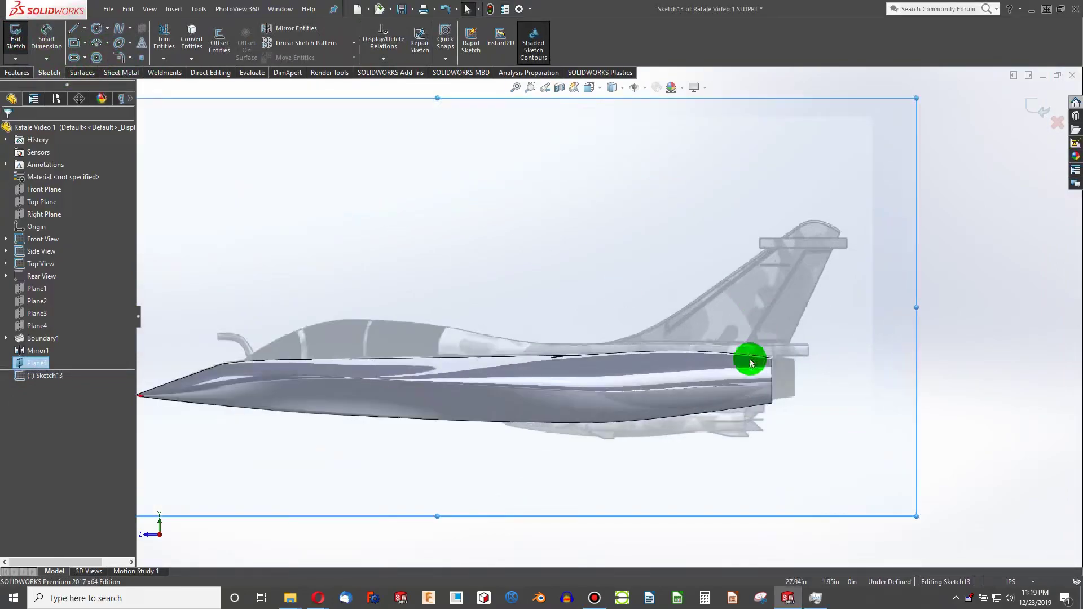
click(73, 58)
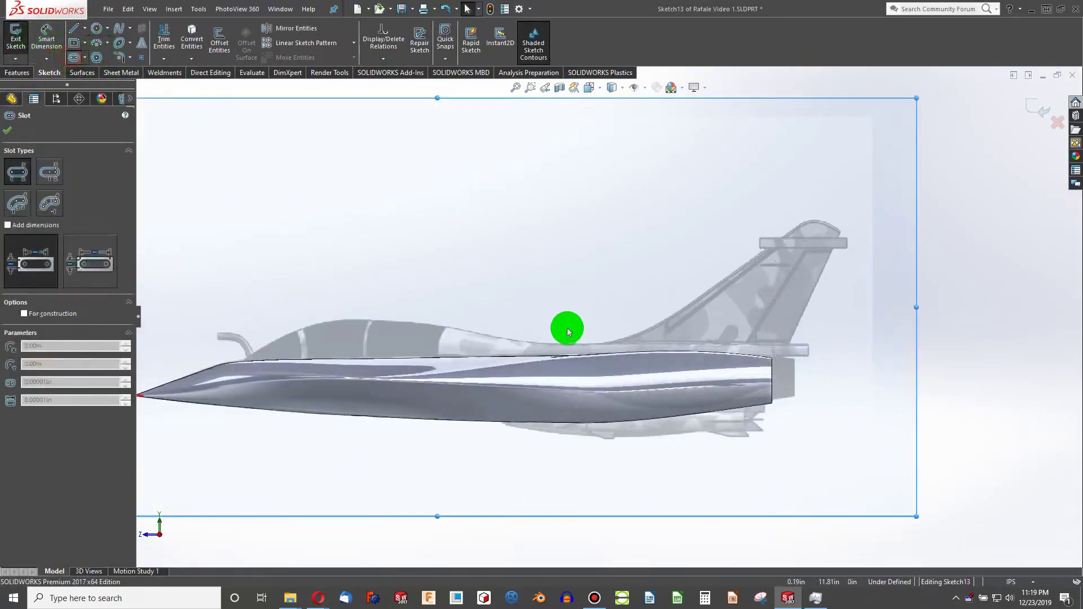
click(674, 441)
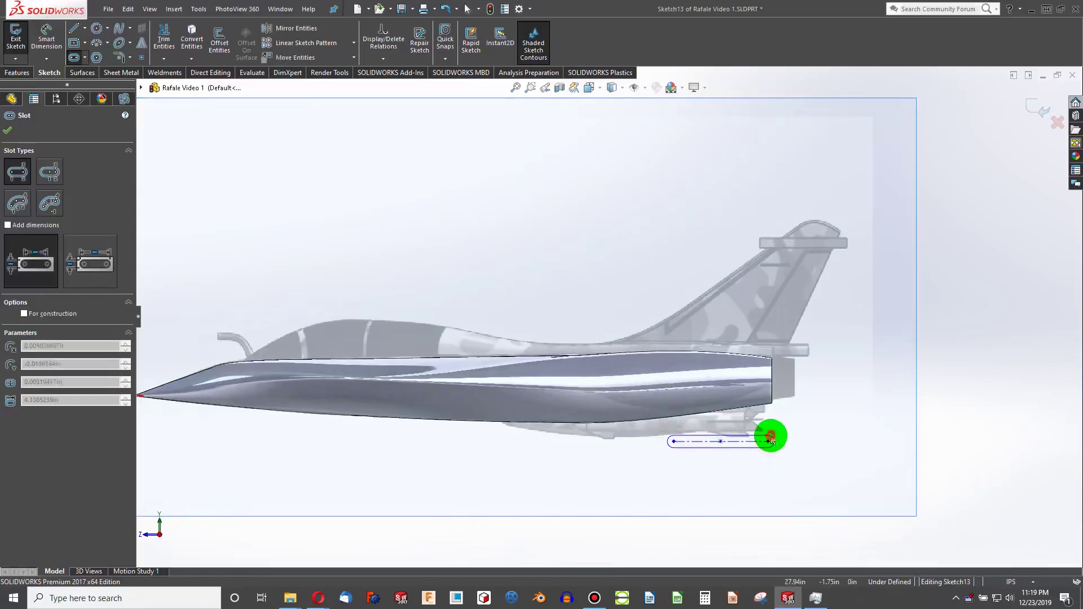
click(770, 436)
key(Escape)
mouse_move(675, 396)
middle_down()
mouse_move(720, 441)
mouse_move(717, 457)
mouse_move(724, 451)
middle_up()
click(818, 440)
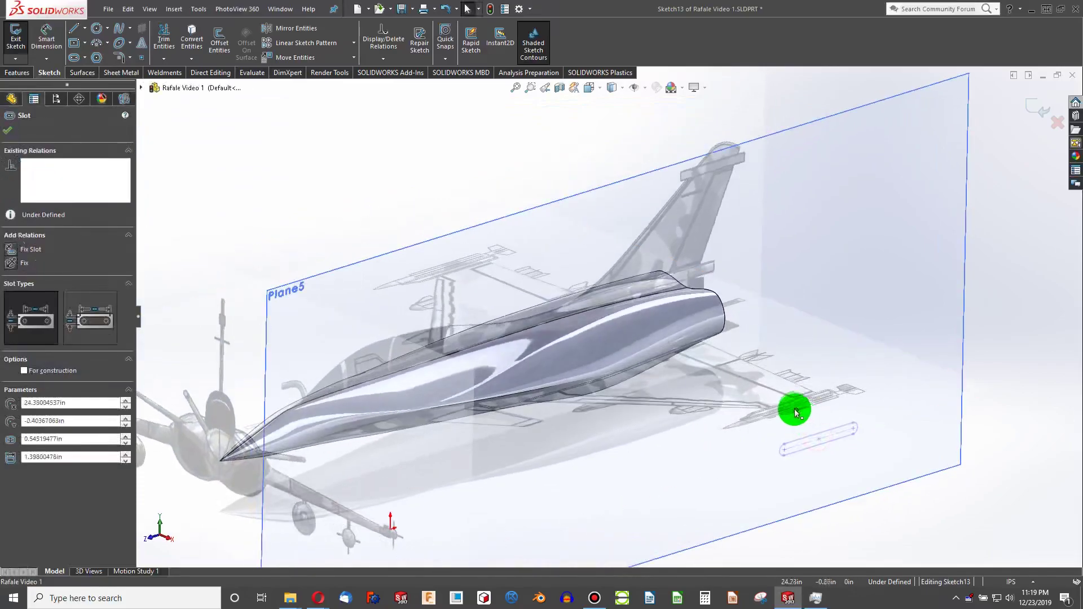
drag(822, 427, 823, 431)
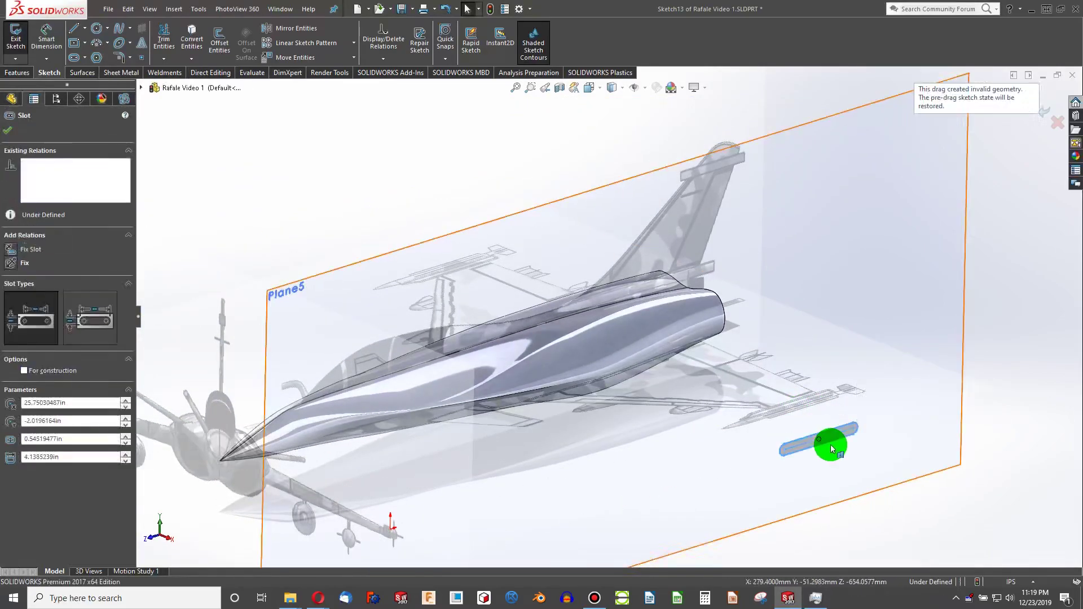
click(827, 444)
key(ctrl+z)
scroll(770, 435, up, 3)
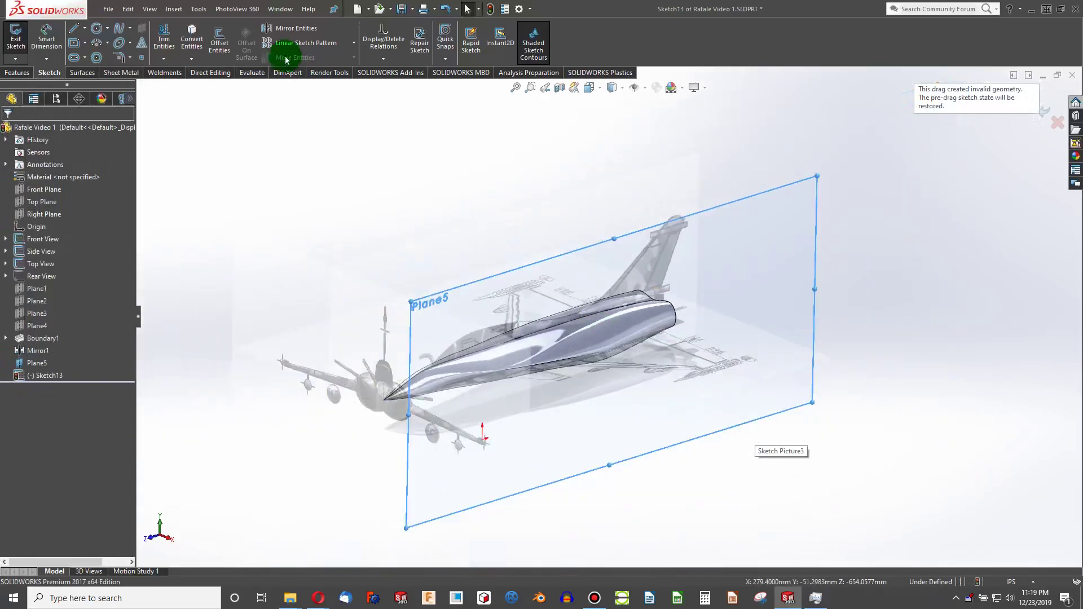
Step: Sketch a straight slot about 4.52 in long and 1.04 in wide below the fuselage's rear end on the wing-tip plane
click(74, 57)
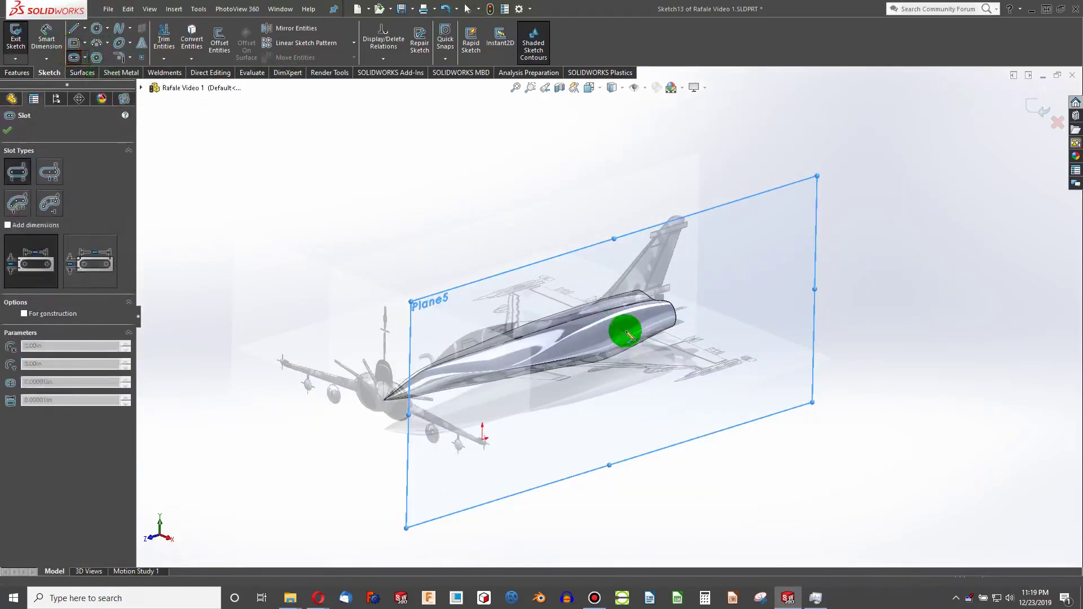
click(727, 403)
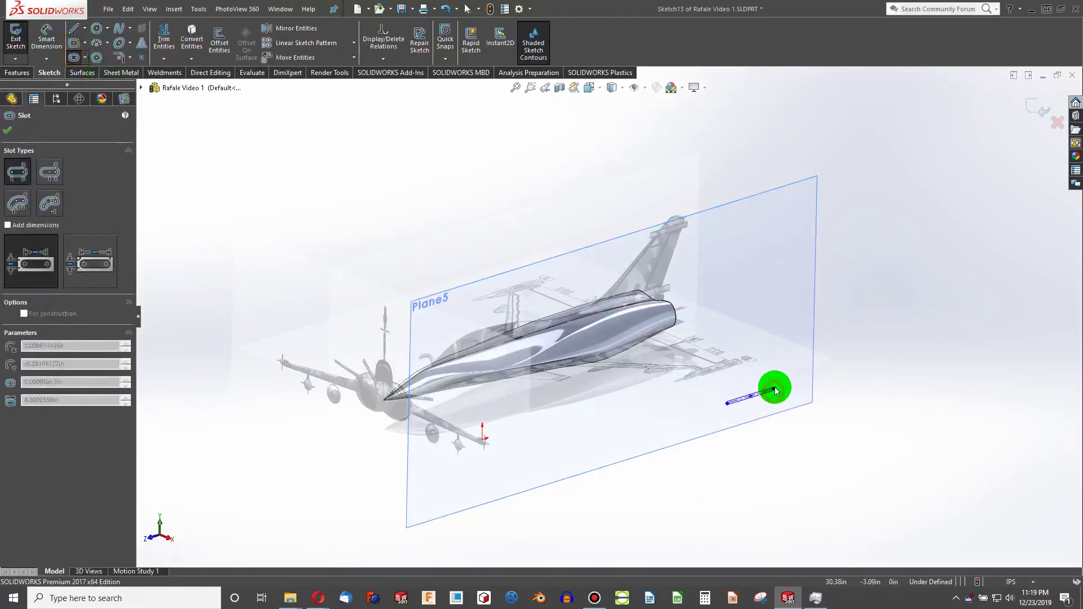
click(774, 389)
click(754, 379)
key(Escape)
scroll(740, 382, down, 3)
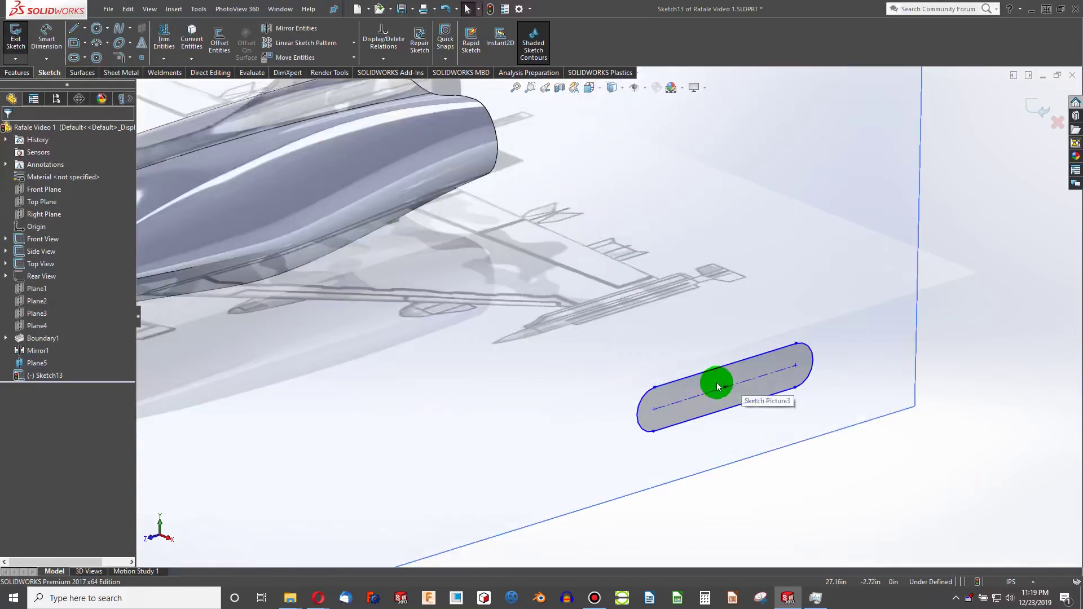
Step: Move the slot up toward wing level and shorten it to about 1.72 in
click(726, 389)
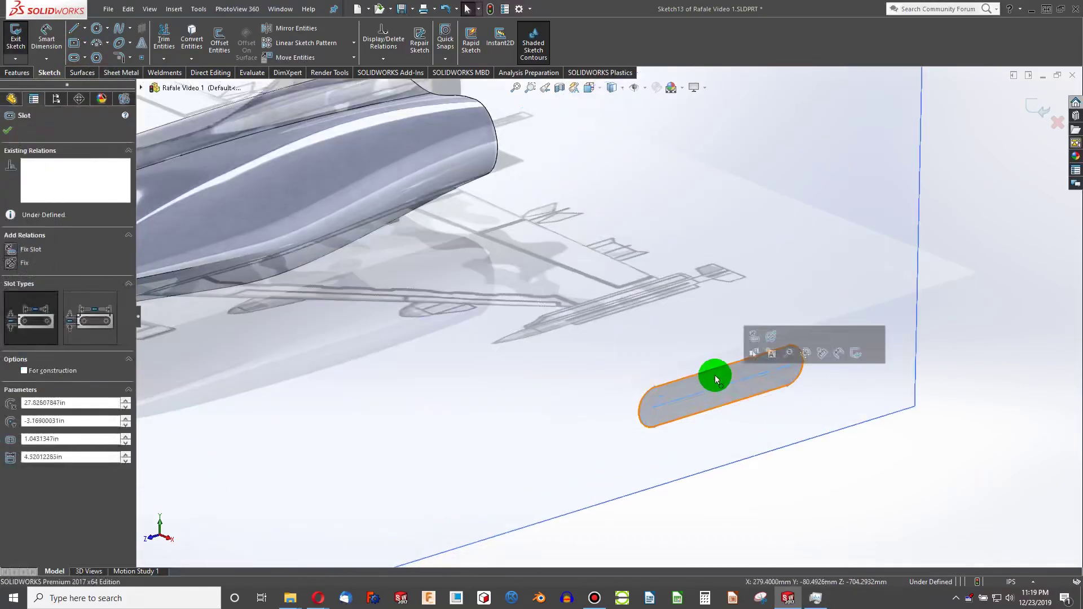
drag(713, 377, 641, 323)
middle_drag(661, 318, 619, 298)
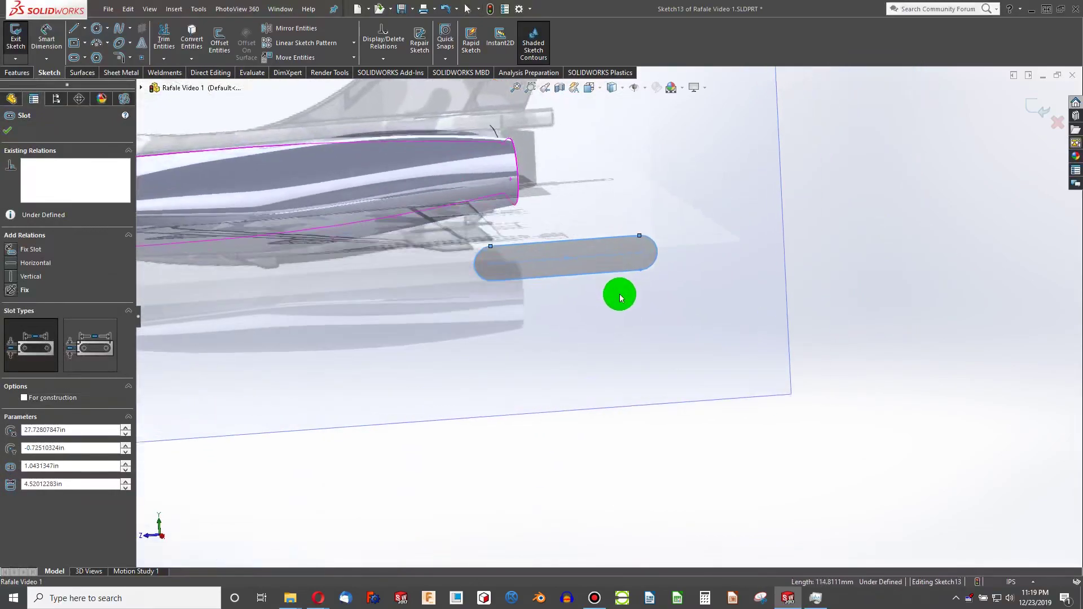
drag(543, 240, 519, 252)
click(562, 246)
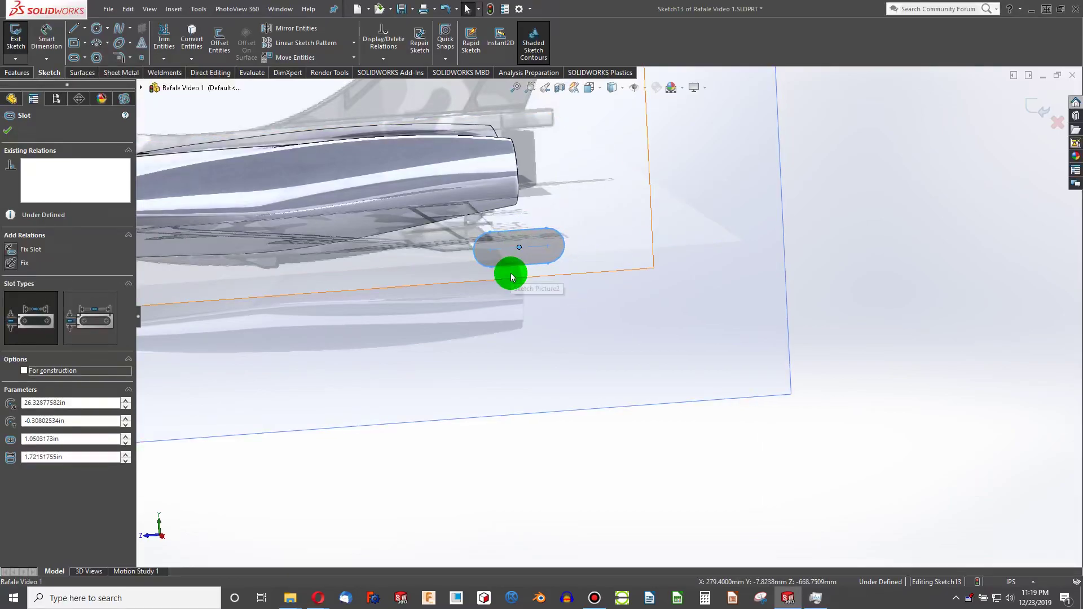
Step: Compare the slot with the front reference picture and reshape it to about 3.22 in long and 0.34 in wide
key(ctrl+1)
scroll(787, 388, down, 6)
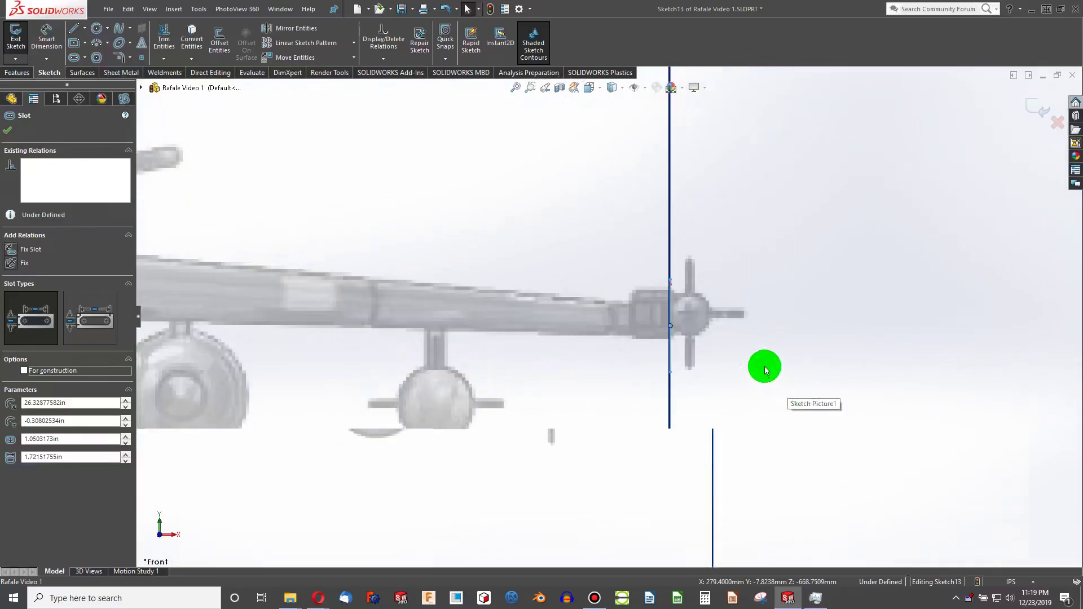
middle_drag(685, 342, 689, 346)
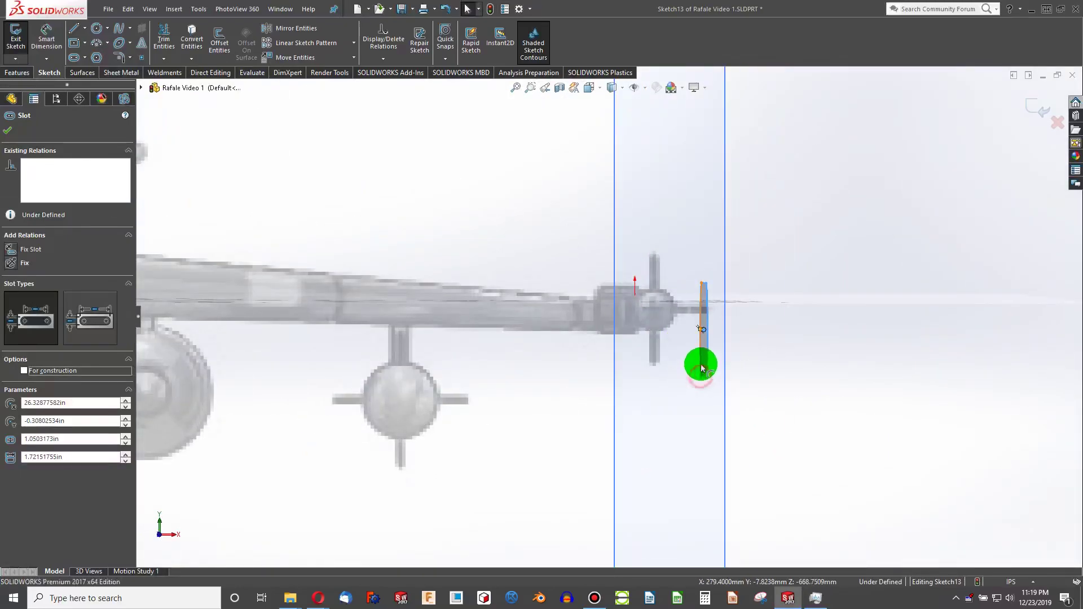
drag(694, 385, 694, 396)
click(704, 310)
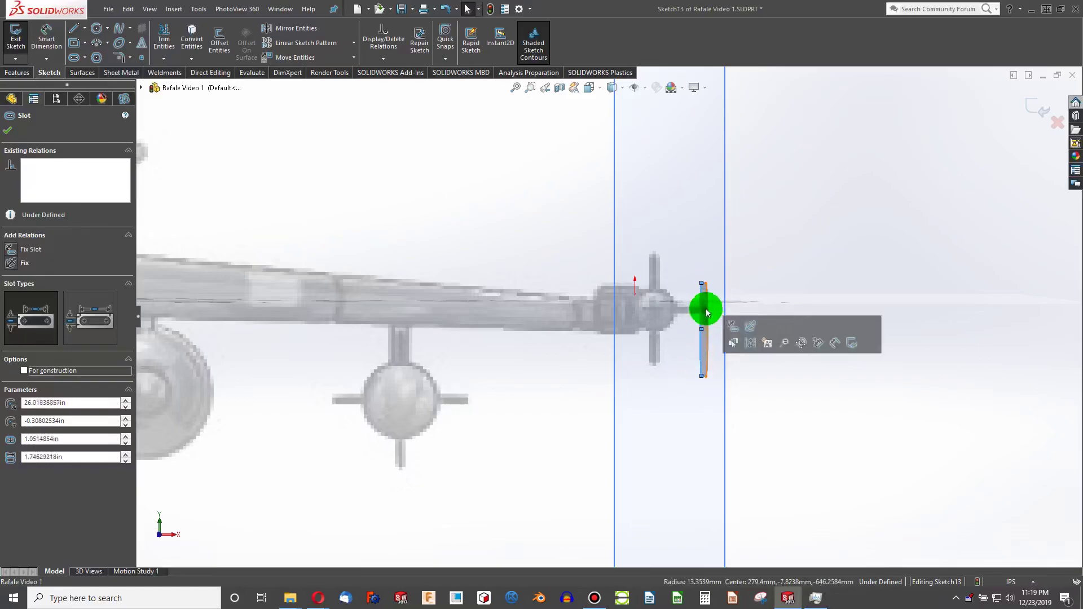
middle_drag(705, 310, 685, 318)
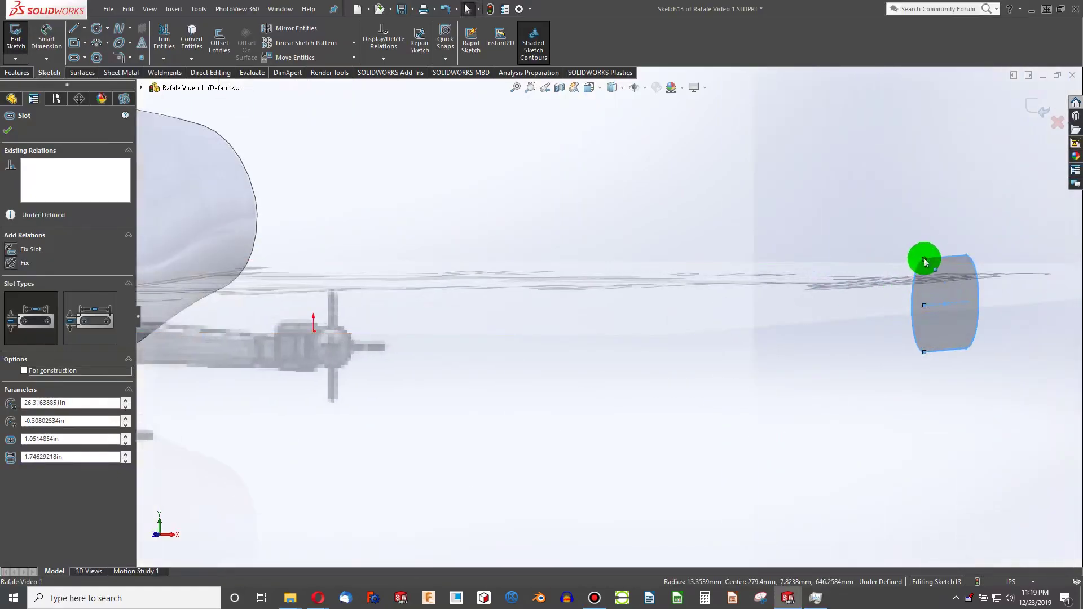
drag(925, 262, 921, 411)
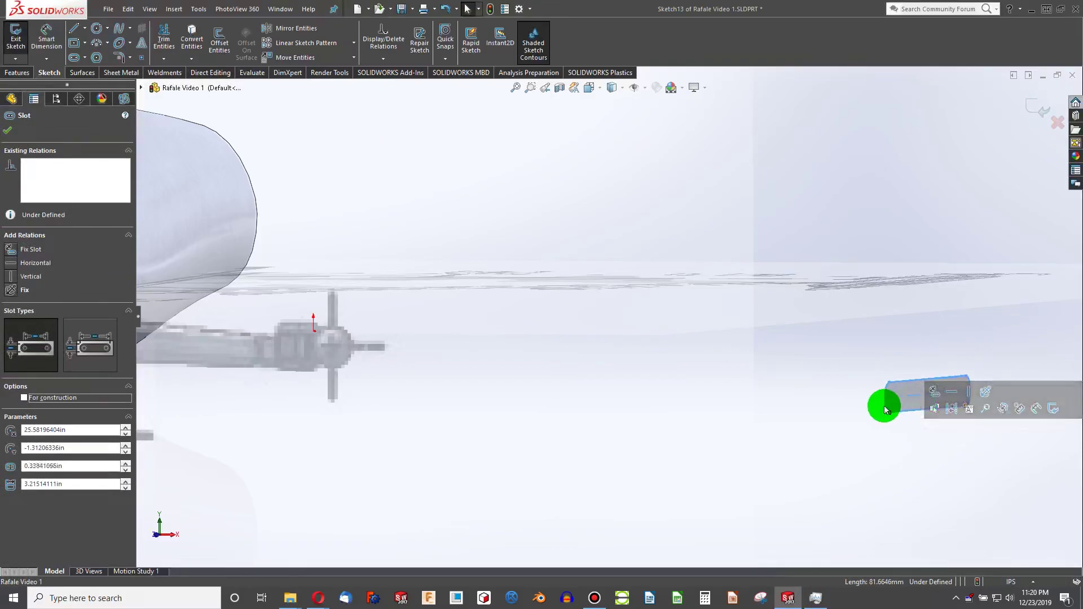
Step: Raise the slot to wing-tip height and adjust it to about 3.30 in long and 0.32 in wide
scroll(774, 394, up, 3)
middle_drag(761, 387, 675, 381)
key(ctrl+1)
scroll(815, 406, down, 3)
scroll(745, 372, down, 3)
click(888, 351)
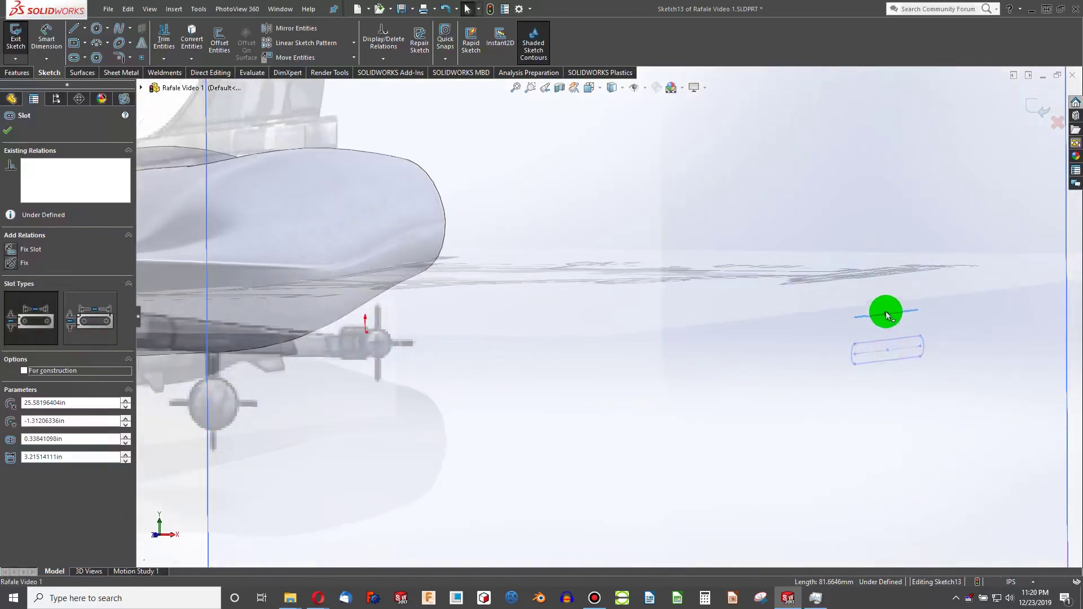
mouse_move(883, 349)
mouse_down()
mouse_move(846, 297)
mouse_move(853, 336)
mouse_move(850, 306)
mouse_up()
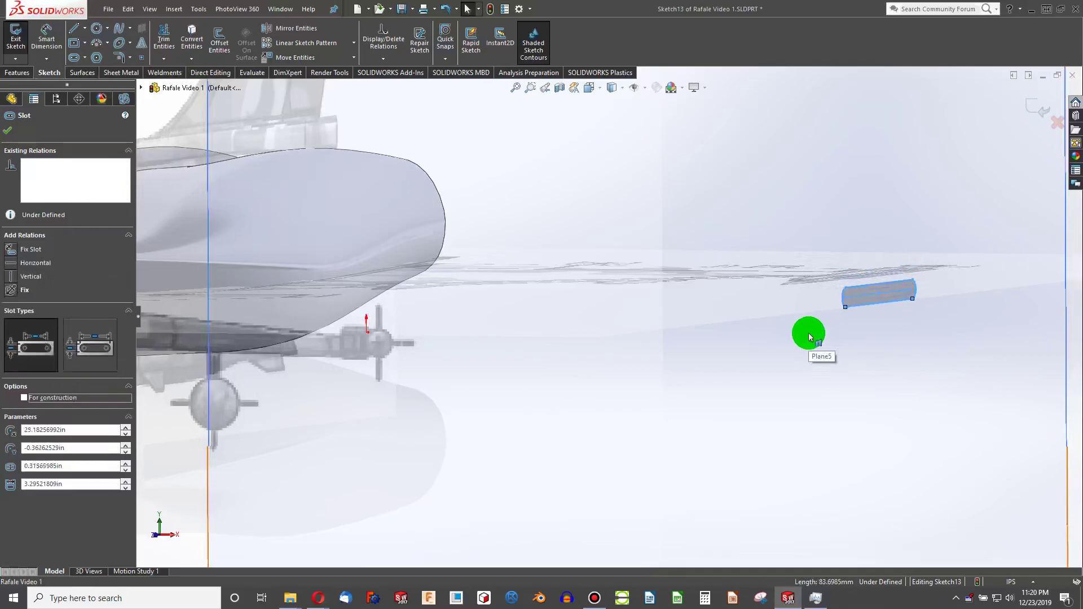
Step: Raise the slot to a centre height of about -0.16 in and compare it with the wing tip in the front reference picture
scroll(808, 334, up, 4)
scroll(789, 373, down, 10)
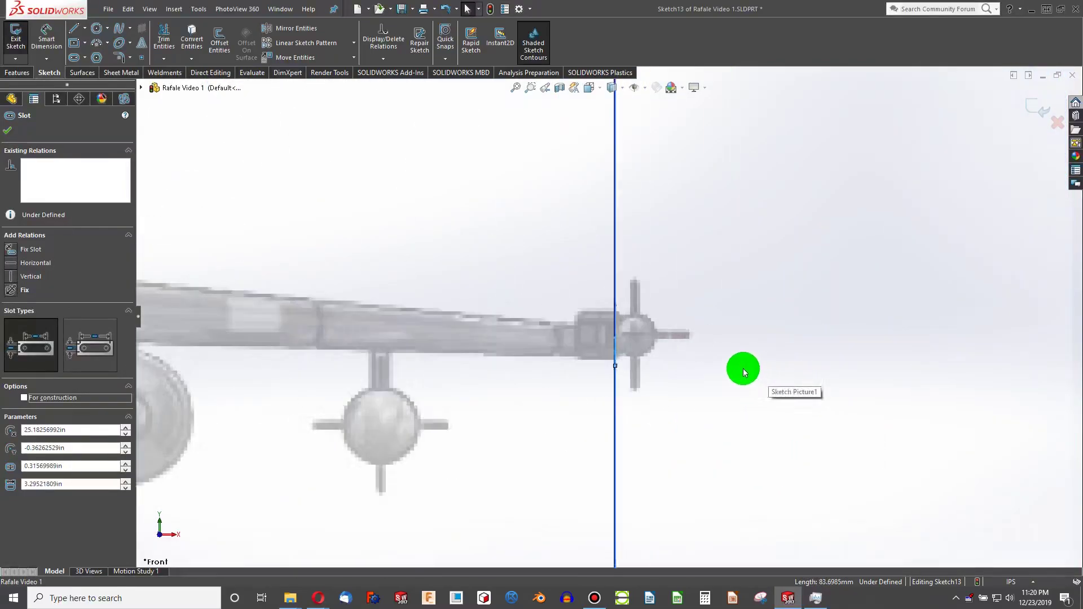
drag(851, 321, 866, 310)
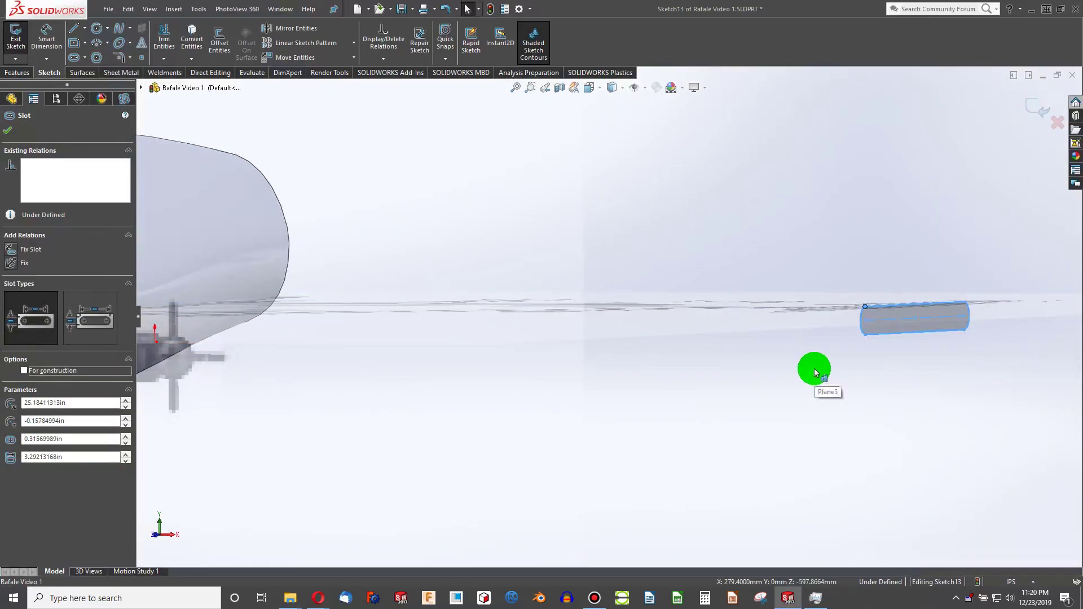
scroll(812, 369, up, 10)
scroll(797, 382, down, 10)
scroll(733, 364, down, 2)
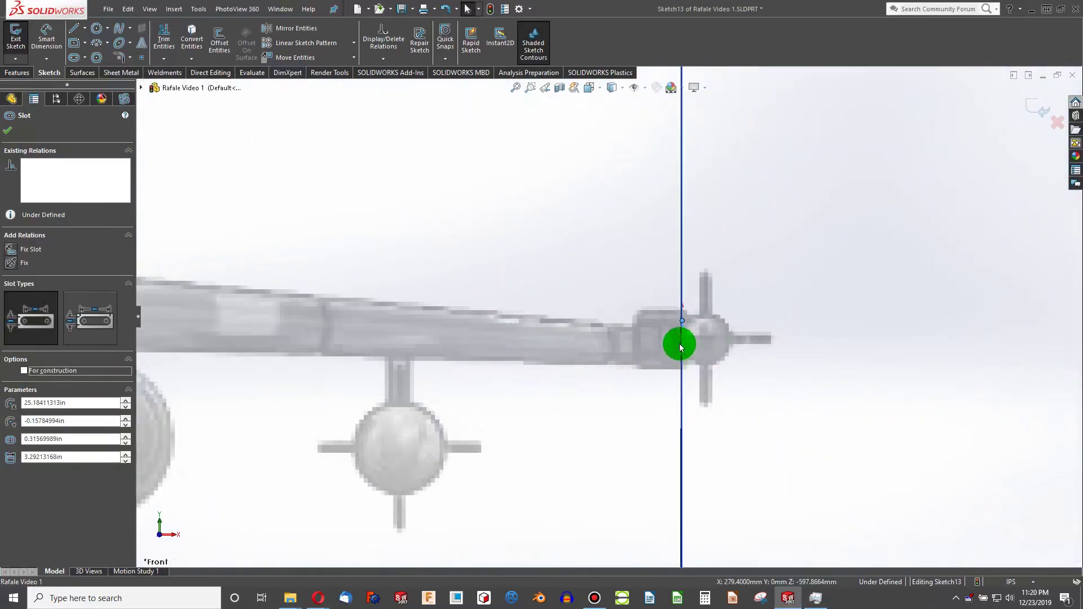
middle_drag(700, 351, 700, 351)
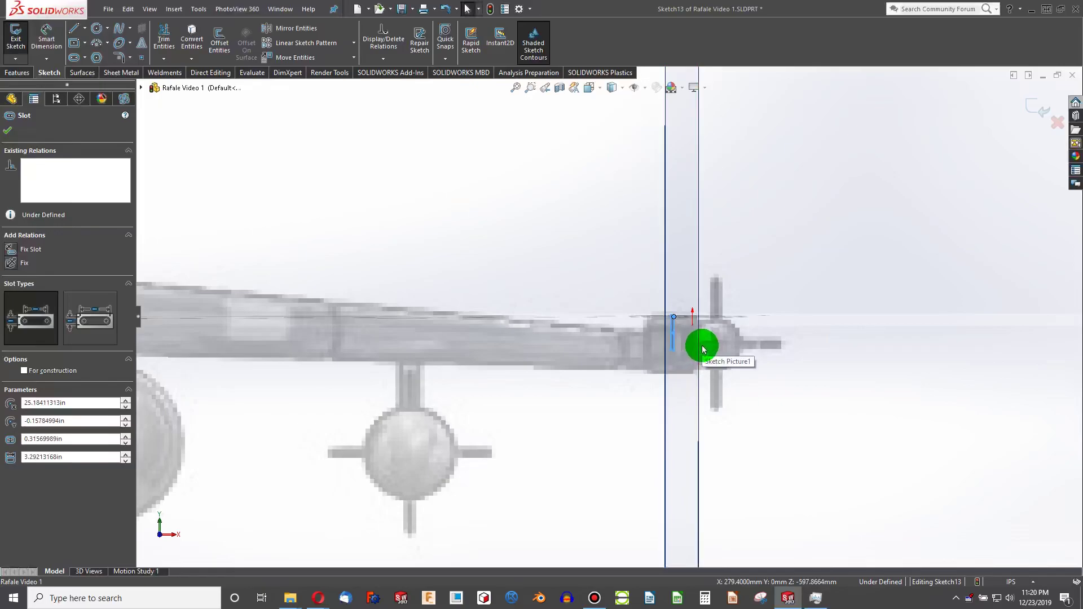
key(ctrl+1)
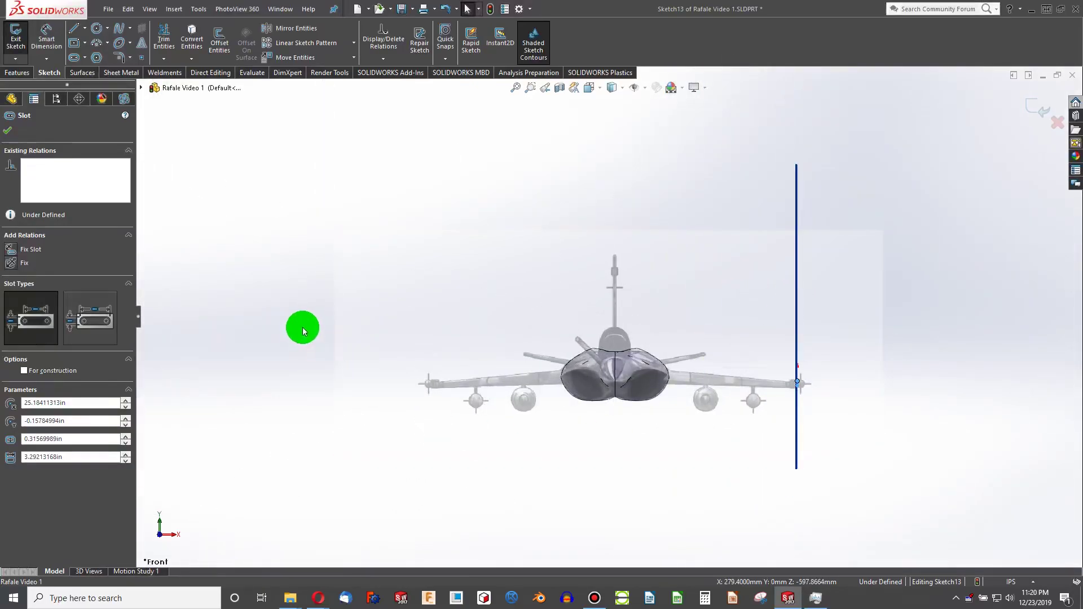
Step: Finish adjusting the slot and hide the wing-tip plane, Plane5
click(9, 133)
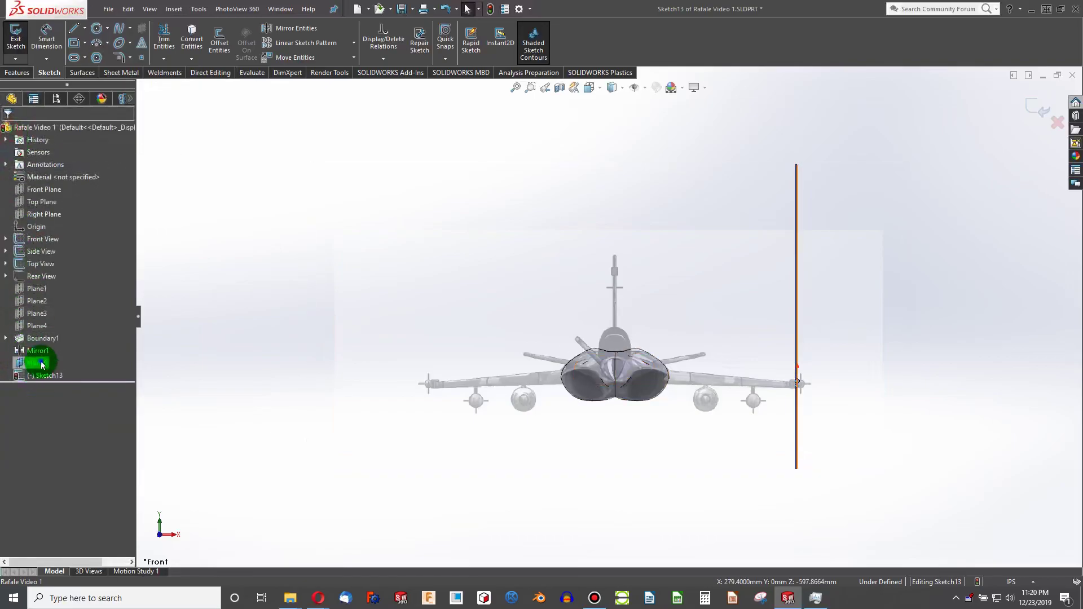
right_click(45, 362)
click(66, 345)
scroll(869, 387, down, 8)
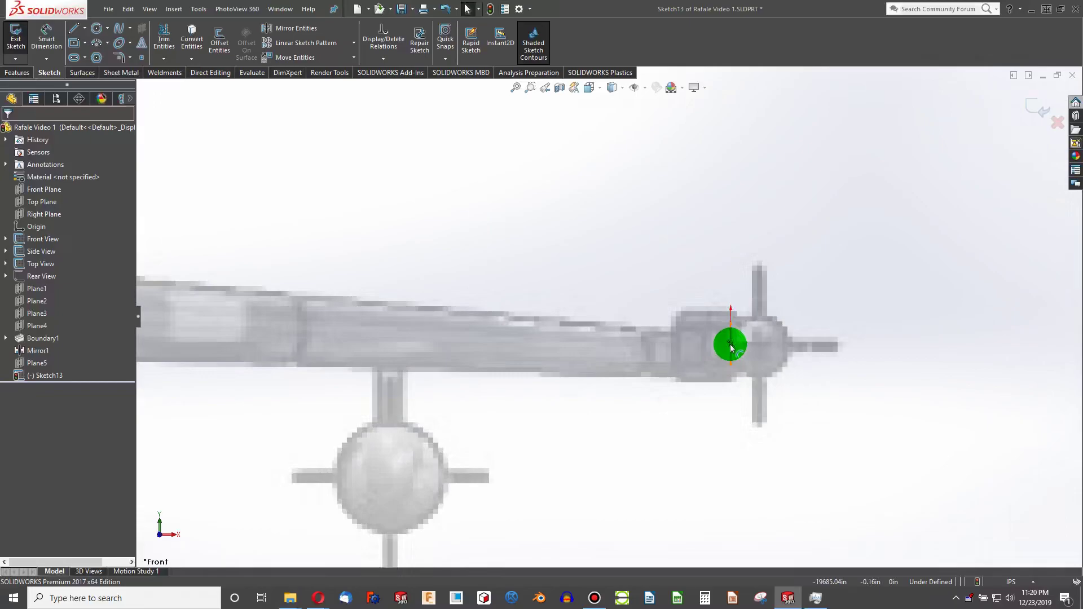
Step: Reshape the slot to about 3.25 in long and 0.38 in wide to fit the wing tip in the front reference picture
click(731, 345)
mouse_move(730, 375)
mouse_down()
mouse_move(745, 388)
mouse_move(754, 366)
mouse_up()
middle_drag(753, 364, 750, 364)
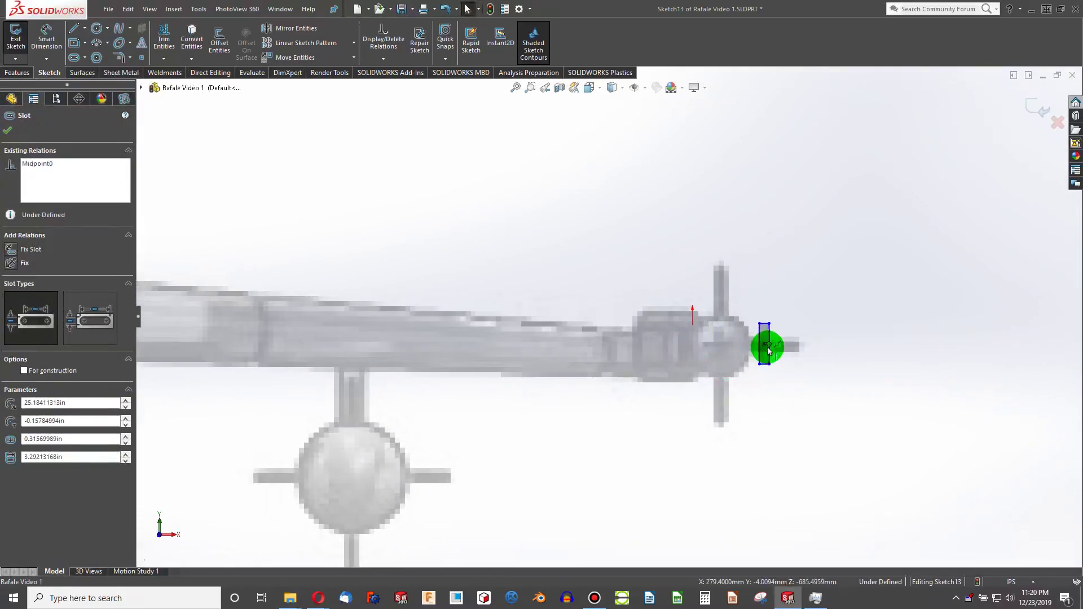
mouse_move(766, 349)
mouse_down()
mouse_move(763, 370)
mouse_move(759, 348)
mouse_up()
middle_drag(694, 389, 682, 389)
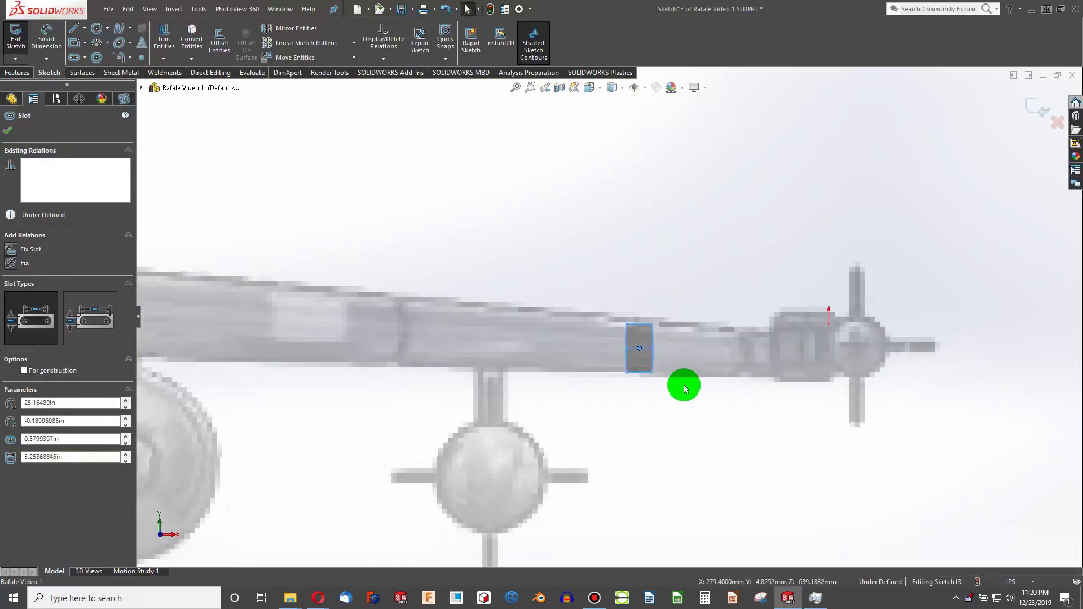
key(ctrl+1)
scroll(826, 370, down, 9)
scroll(544, 347, down, 2)
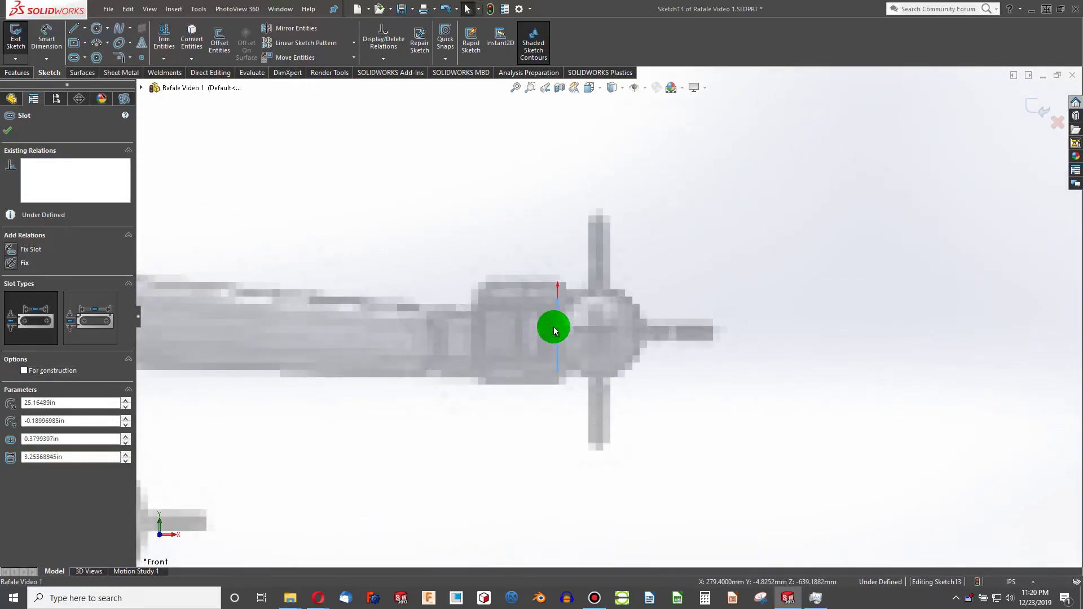
Step: Lower the slot to a centre height of about -0.25 in and check it against the front reference picture
middle_drag(557, 317, 849, 301)
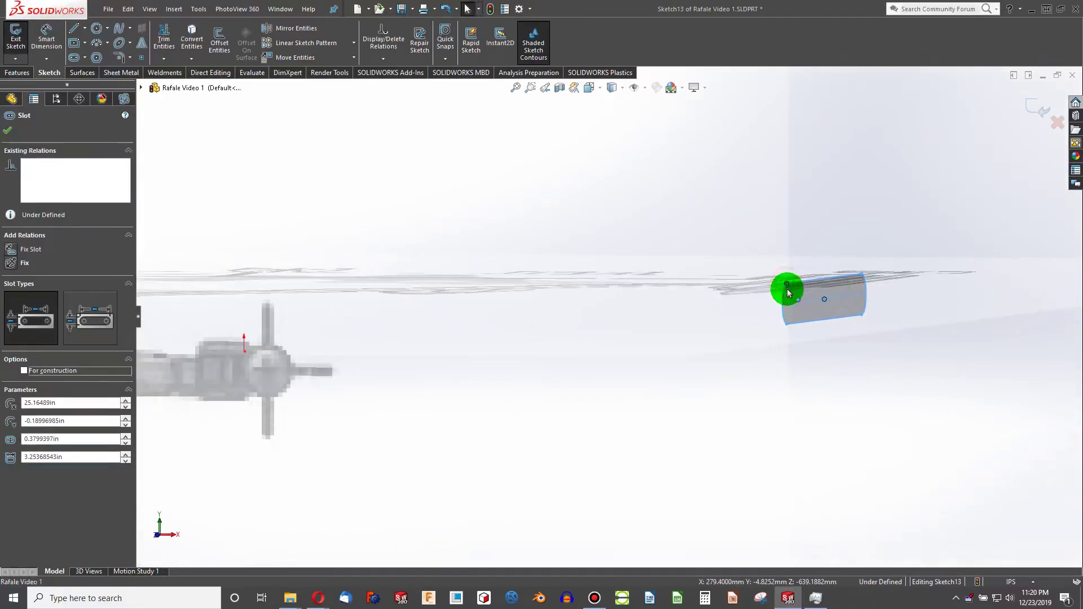
drag(788, 291, 787, 294)
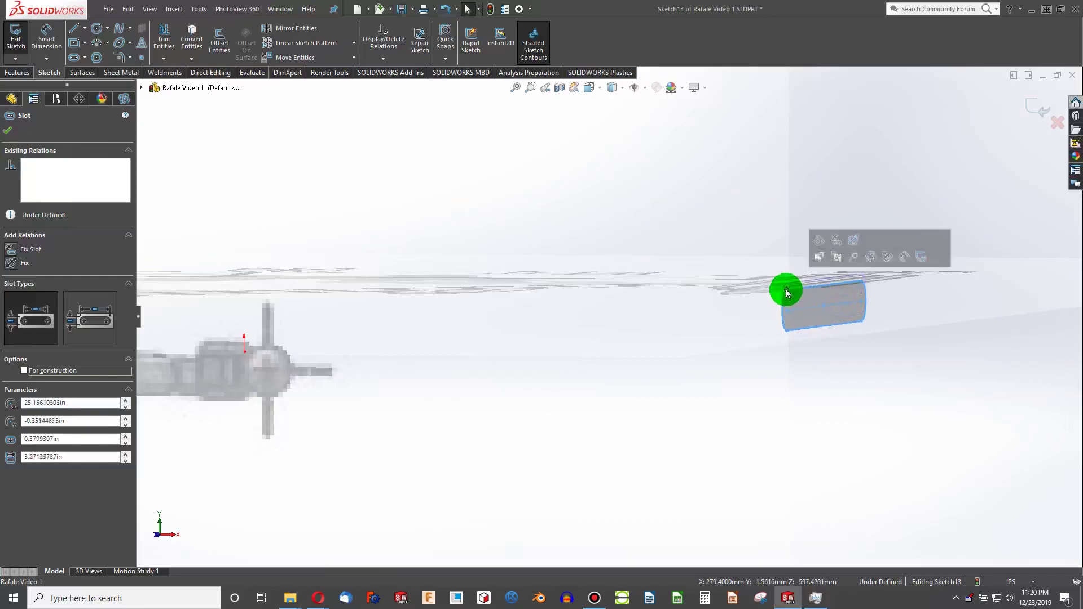
key(ctrl+1)
scroll(785, 374, down, 4)
scroll(698, 331, down, 8)
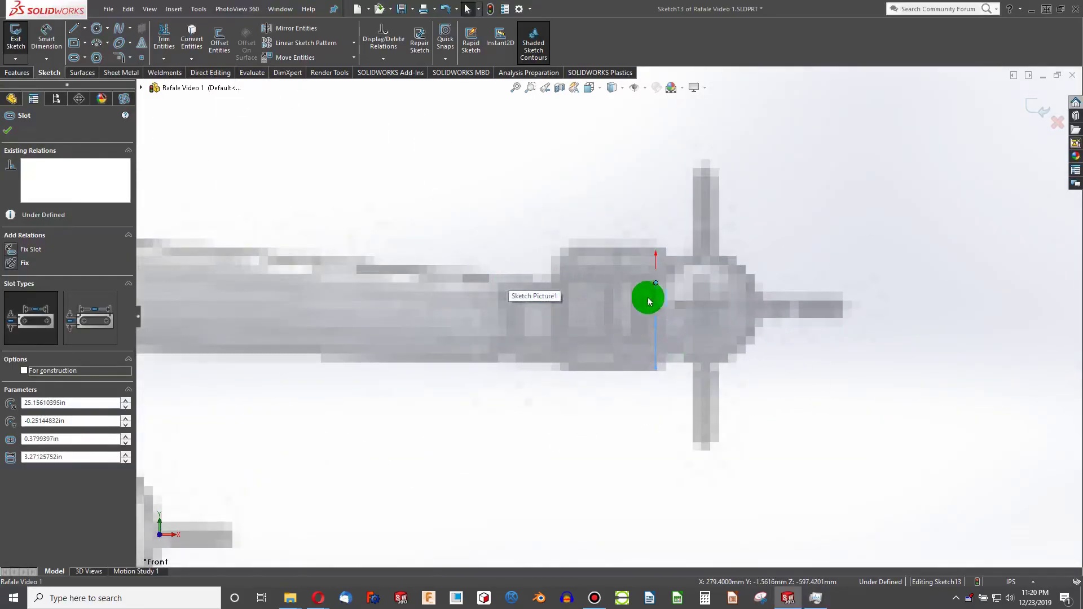
Step: Shorten the slot from its rear end to about 2.25 in long and 0.26 in wide, following the wing tip in the top reference picture
scroll(778, 320, up, 10)
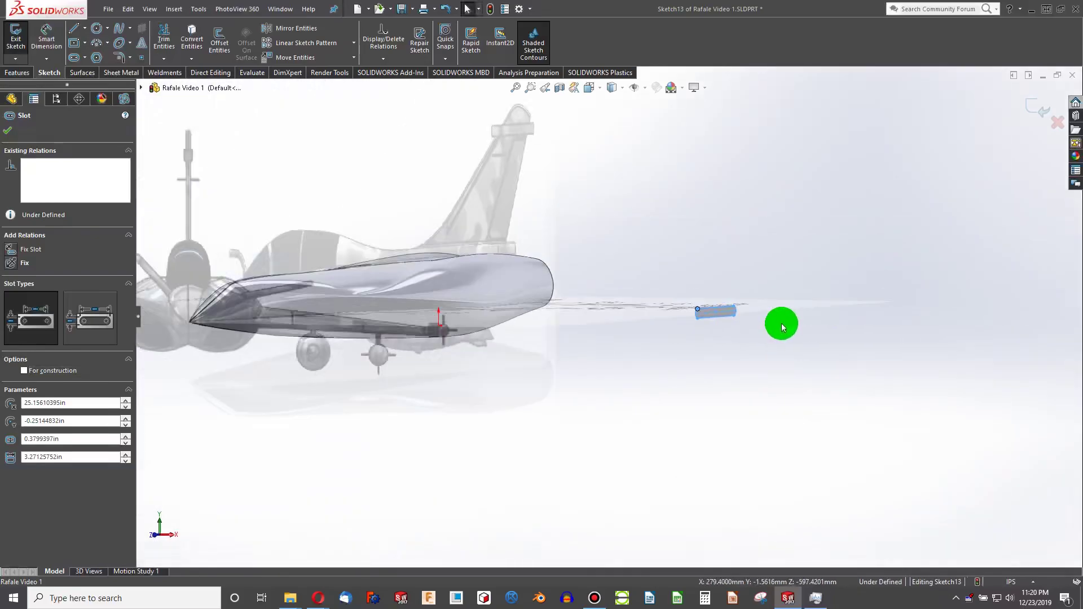
key(Left)
key(Left)
key(Left)
key(Left)
key(Left)
key(Left)
key(Left)
key(Left)
key(Left)
key(Left)
key(Left)
key(Left)
key(Left)
key(Left)
key(Left)
key(Left)
key(Left)
key(Left)
key(Left)
key(Left)
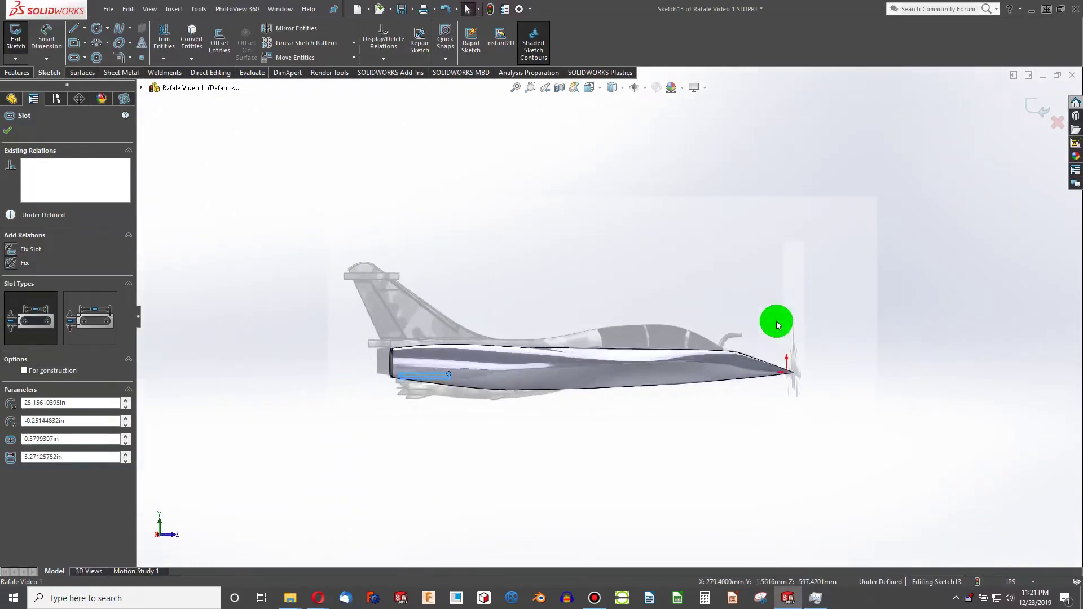
key(ctrl+5)
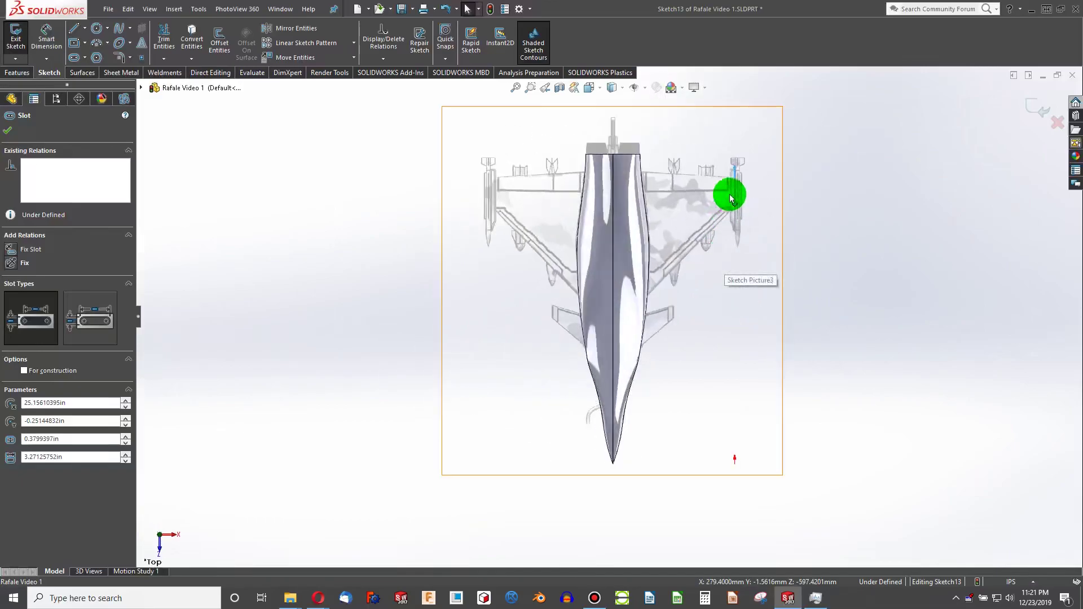
scroll(717, 214, down, 6)
scroll(718, 217, down, 2)
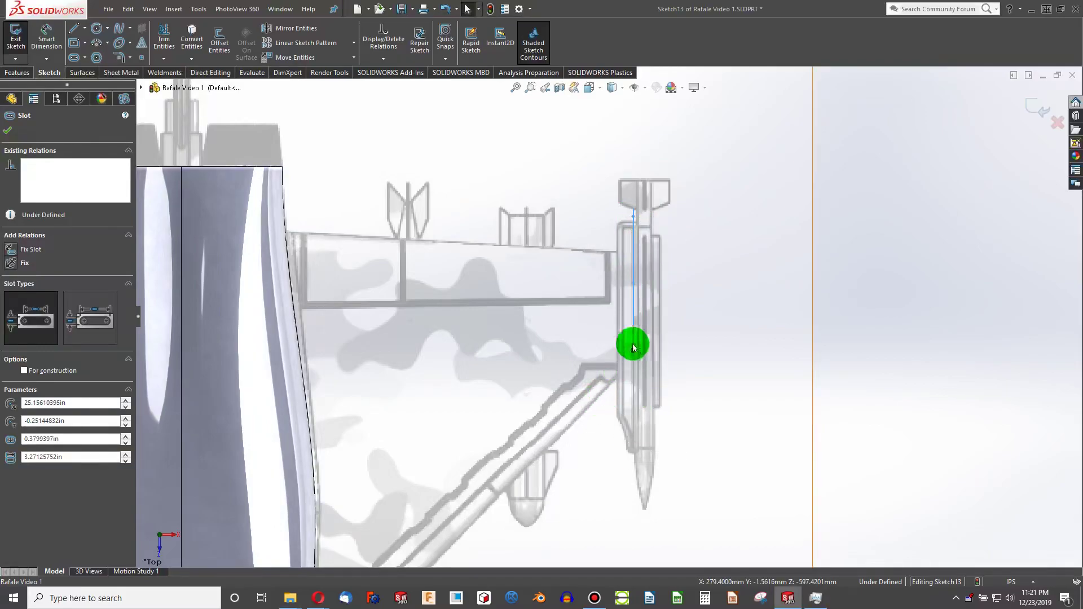
scroll(595, 256, down, 3)
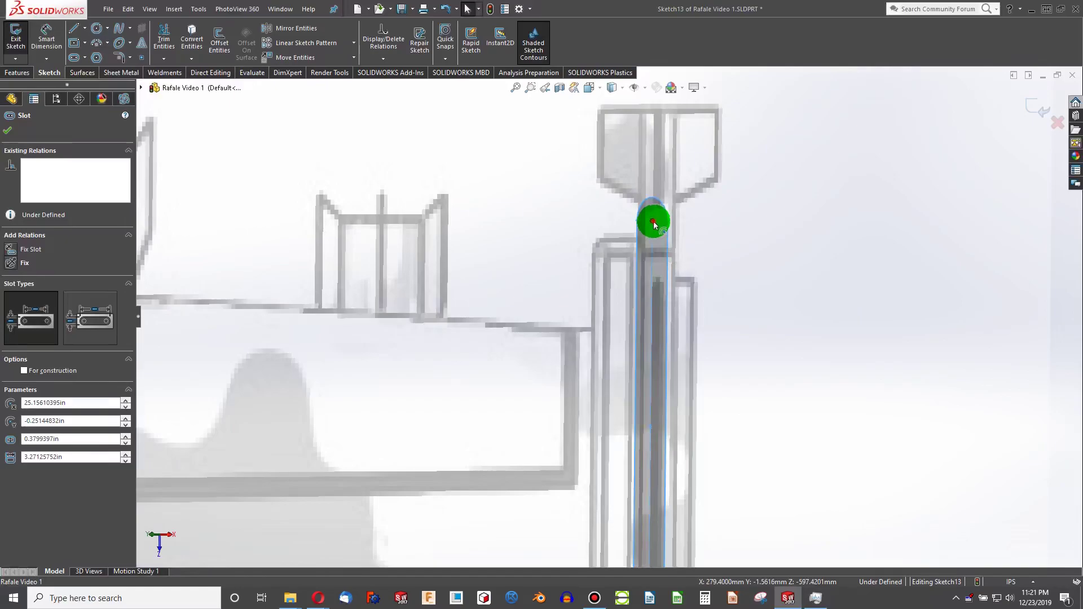
drag(653, 223, 650, 303)
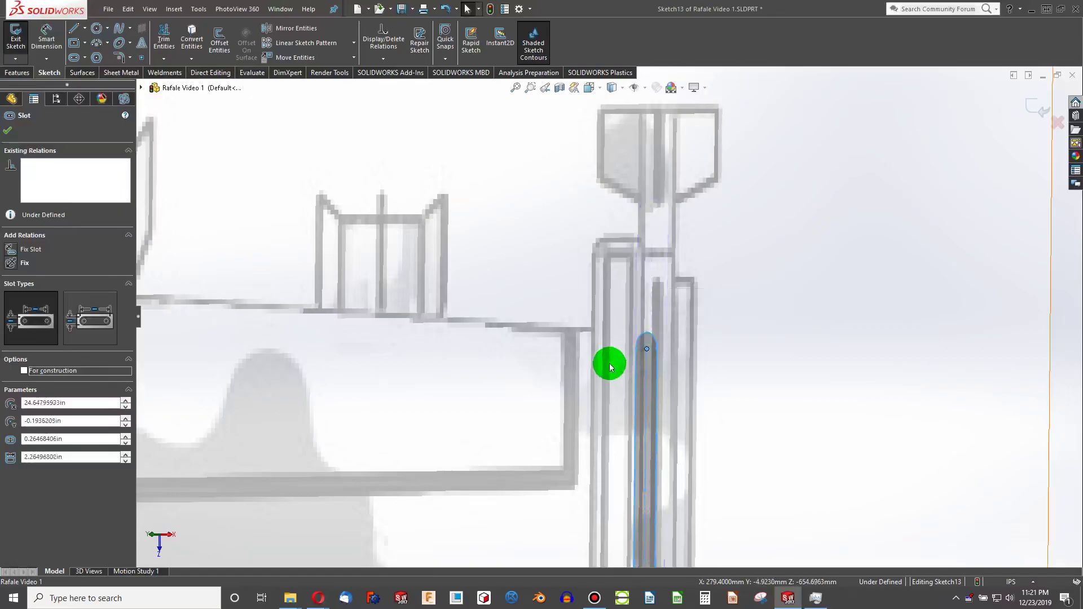
Step: Compare both ends of the slot with the wing tip's leading and trailing edges in the top reference picture
key(ctrl+2)
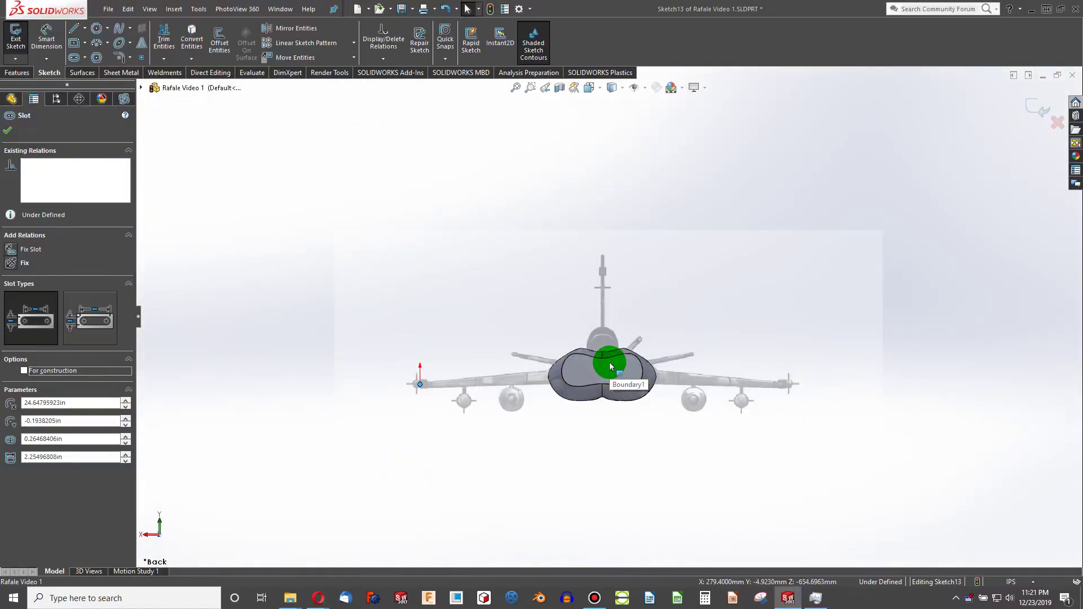
key(ctrl+3)
key(ctrl+4)
key(ctrl+5)
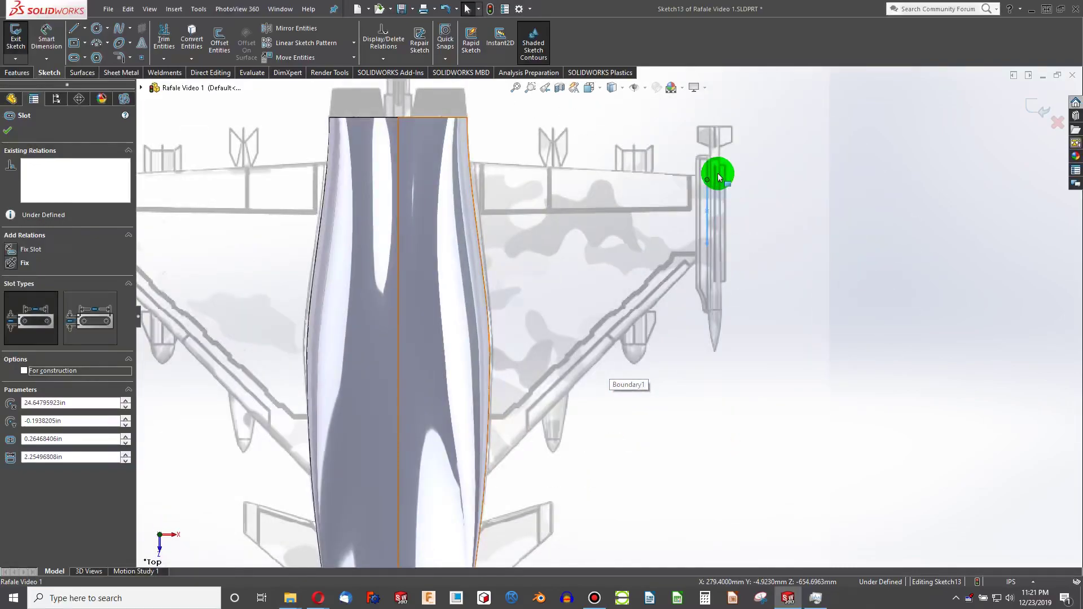
scroll(714, 181, down, 3)
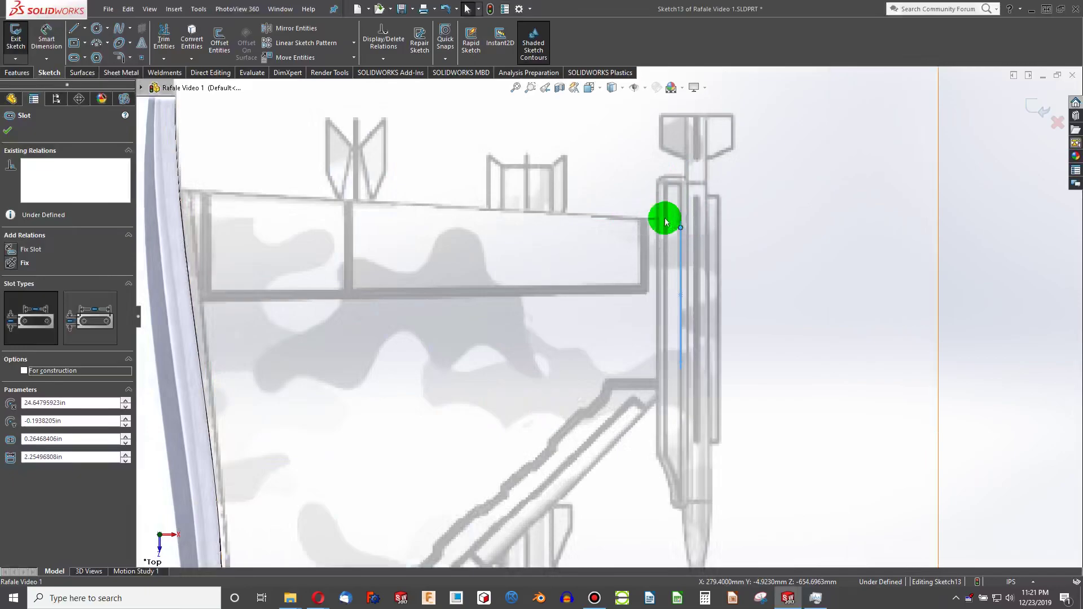
scroll(665, 222, down, 5)
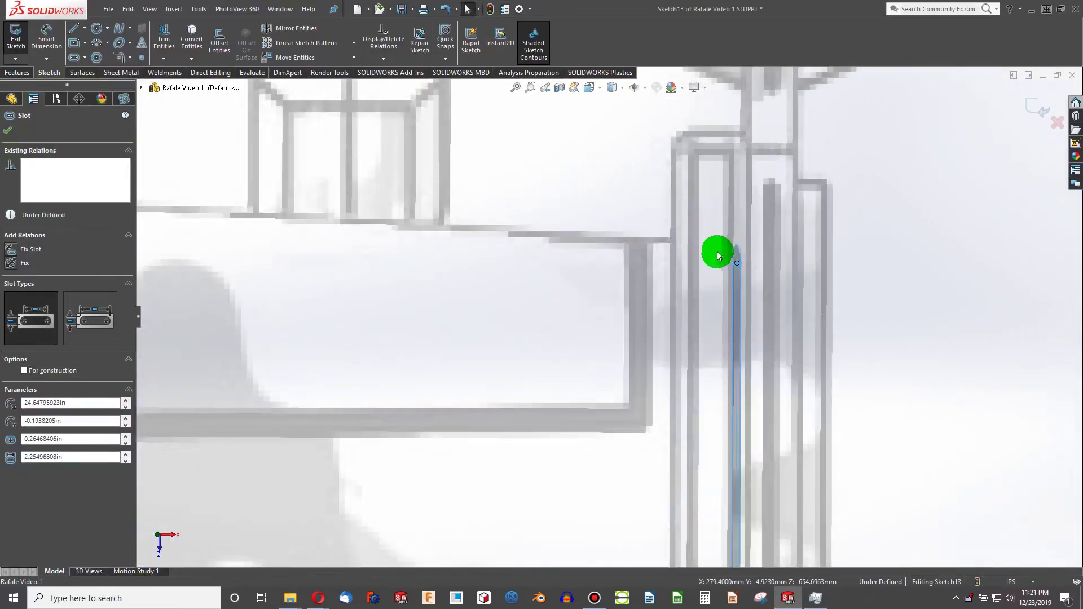
scroll(647, 379, up, 5)
scroll(633, 374, down, 6)
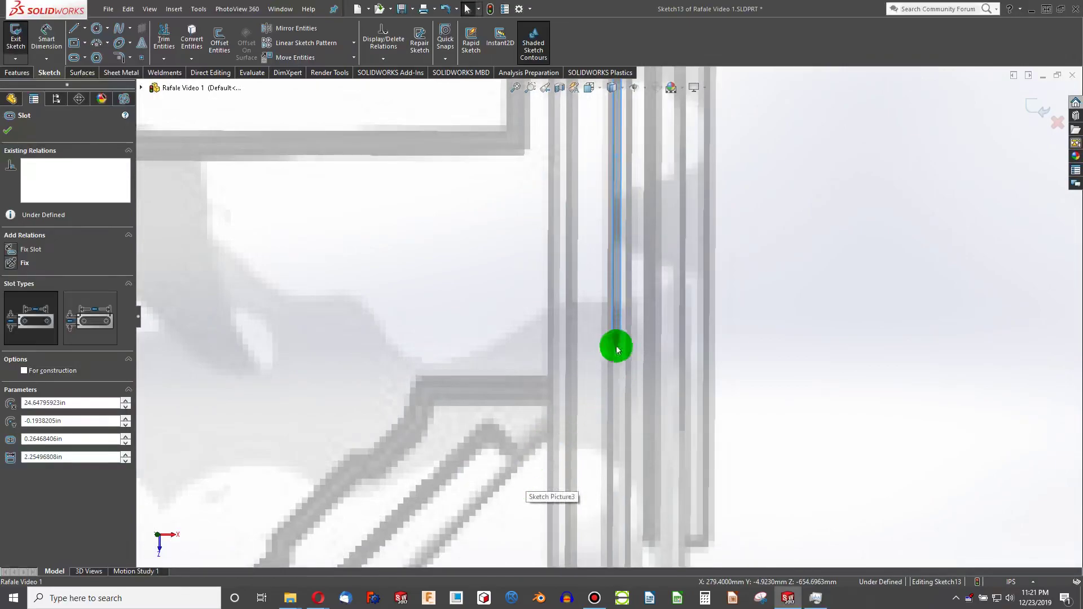
Step: Place a sketch point at the midpoint of each rounded end of the slot
click(616, 347)
middle_drag(588, 394, 435, 190)
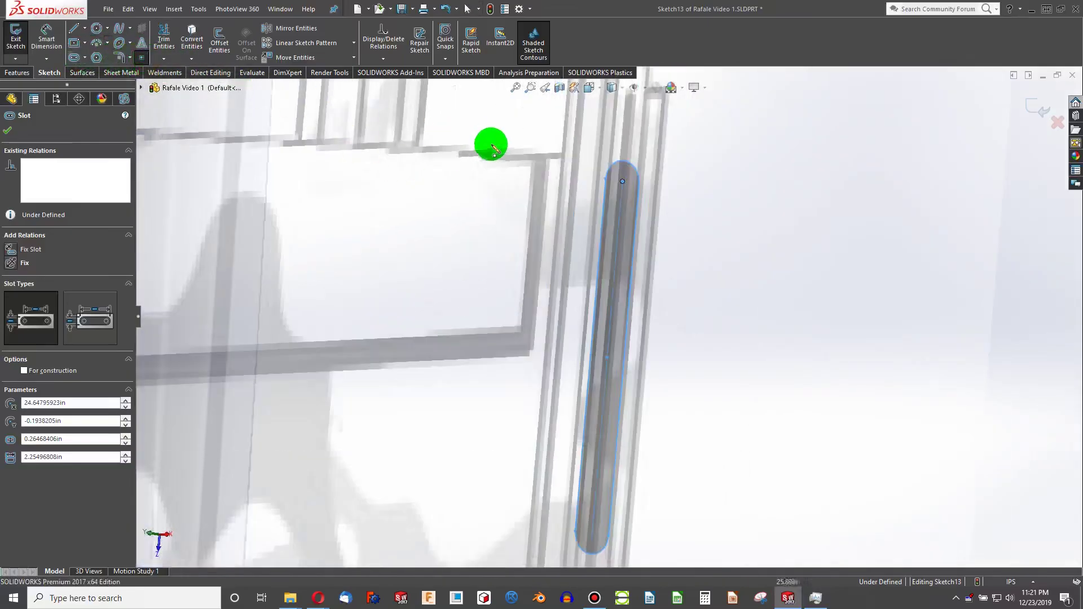
click(625, 164)
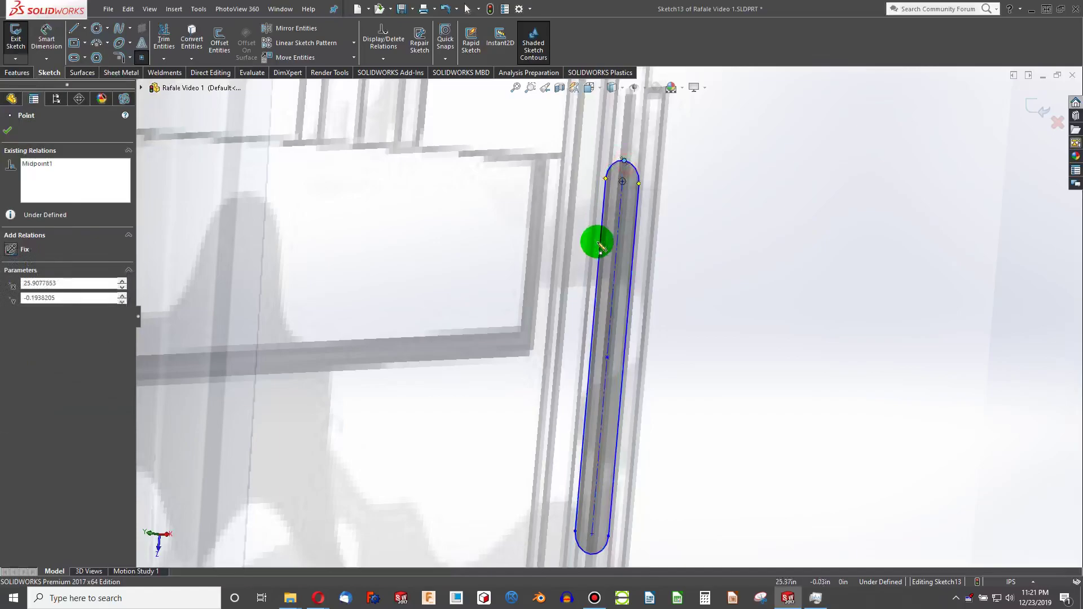
scroll(599, 395, up, 4)
scroll(589, 327, down, 6)
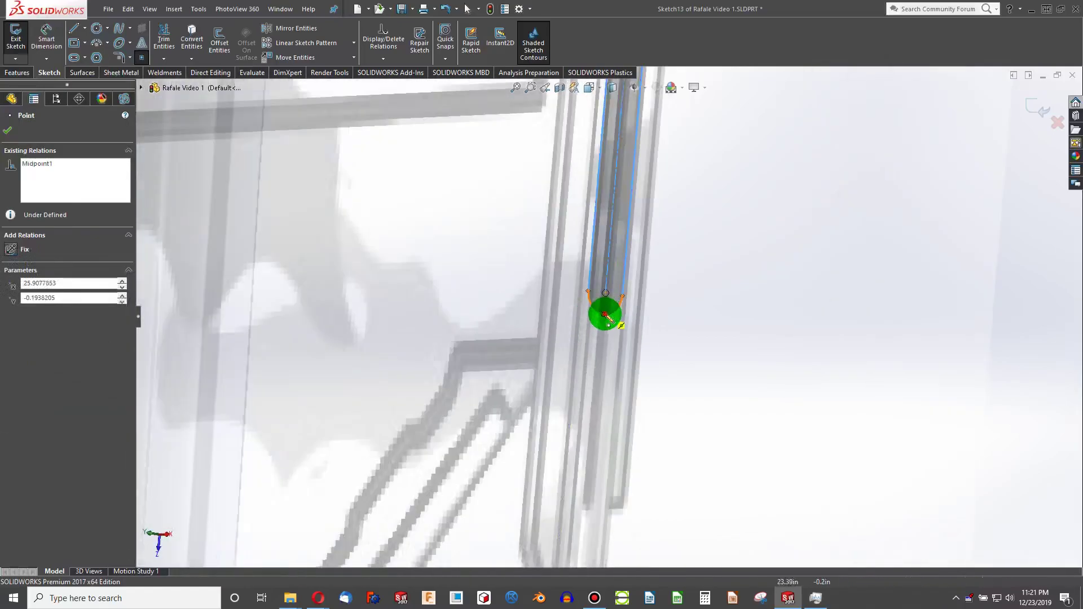
click(605, 315)
click(654, 320)
Step: Save the part and exit the slot sketch
click(401, 8)
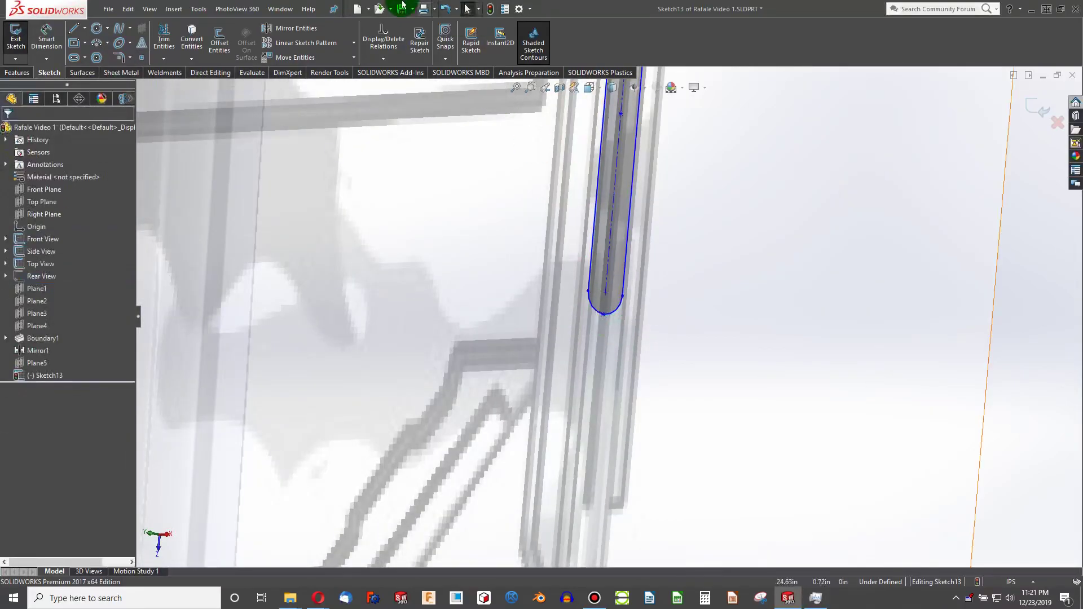
click(488, 9)
mouse_move(547, 126)
middle_down()
mouse_move(648, 328)
mouse_move(615, 295)
mouse_move(649, 165)
middle_up()
key(ctrl+1)
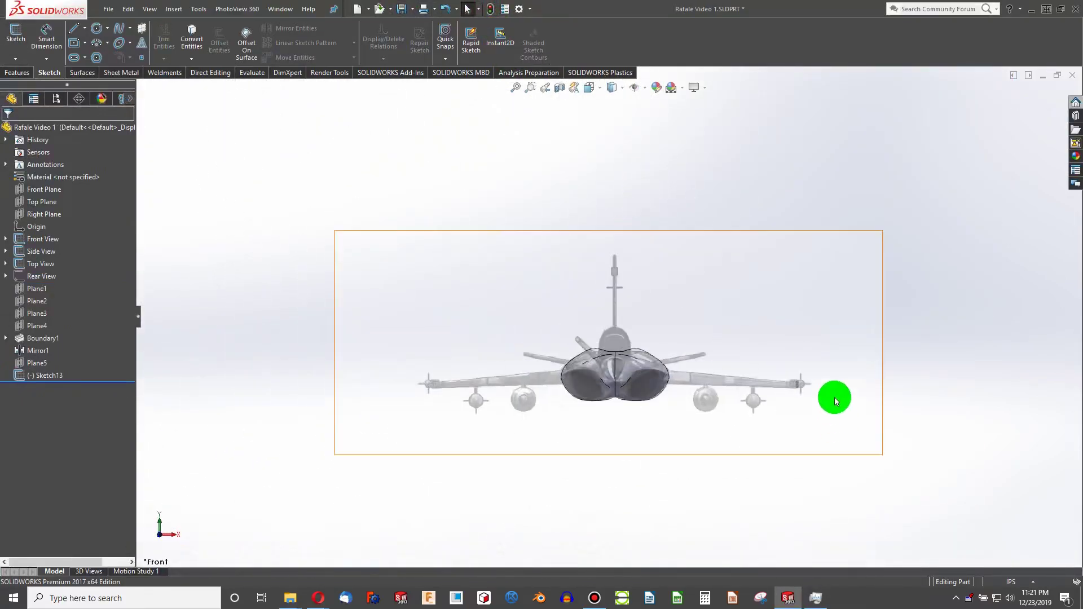
Step: Reopen the slot sketch and lower the slot to a centre height of about -0.26 in, checking it against the front reference picture
scroll(704, 399, down, 5)
scroll(725, 359, down, 3)
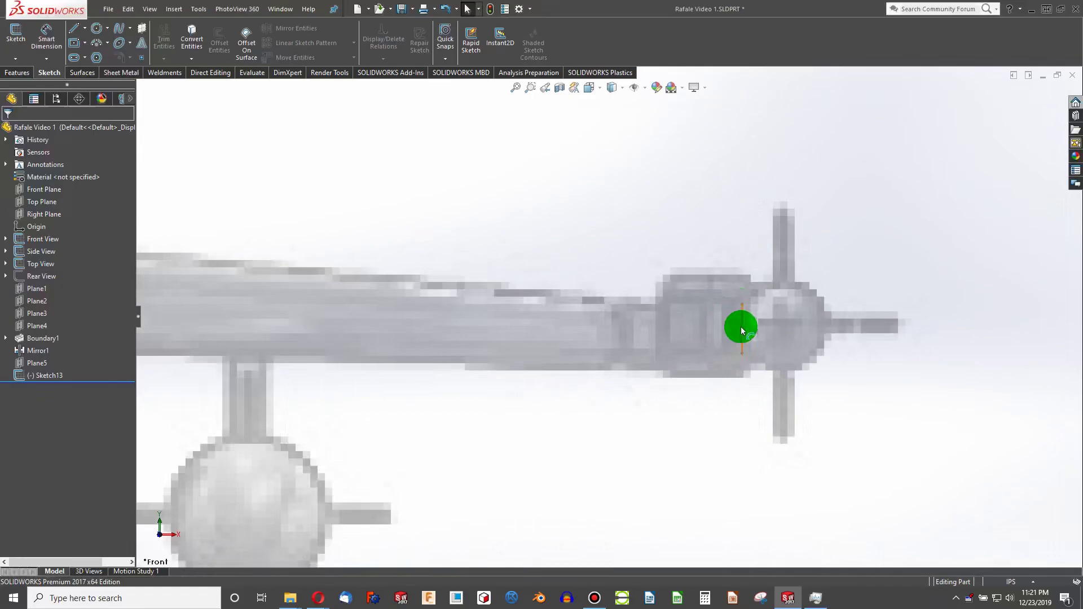
mouse_move(740, 322)
middle_down()
mouse_move(699, 353)
mouse_move(795, 366)
mouse_move(677, 237)
mouse_move(584, 229)
middle_up()
right_click(599, 229)
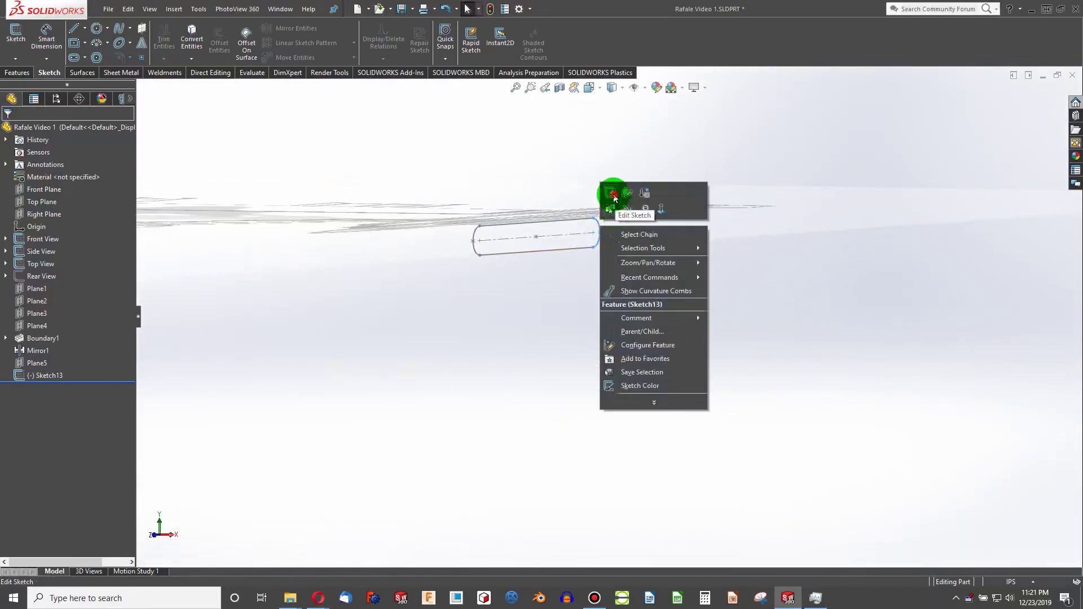
click(613, 195)
click(537, 239)
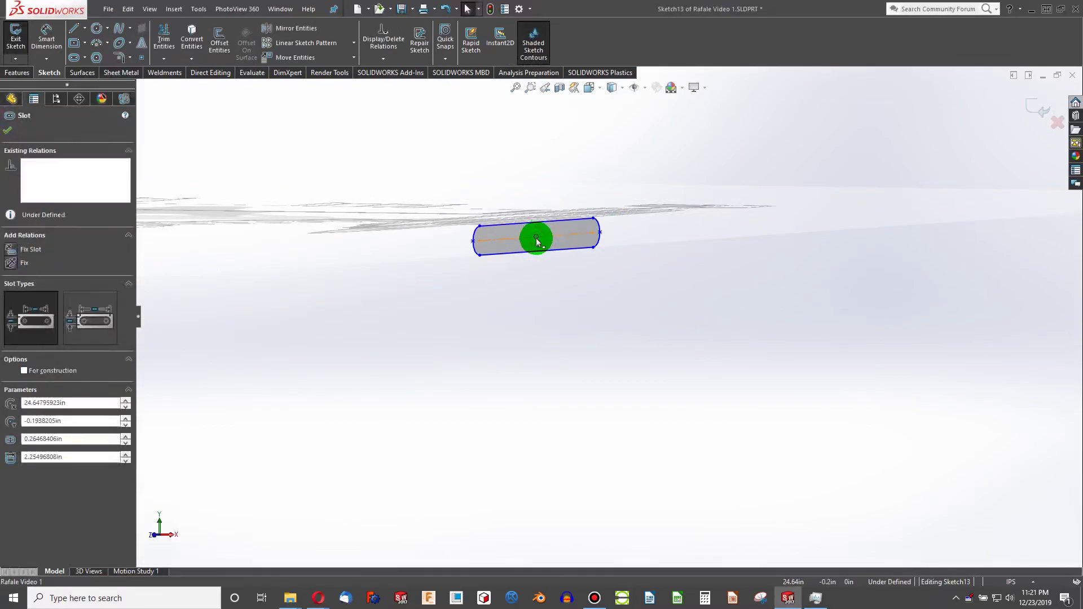
mouse_move(537, 243)
mouse_down()
mouse_move(536, 254)
mouse_move(532, 233)
mouse_up()
key(ctrl+z)
click(533, 222)
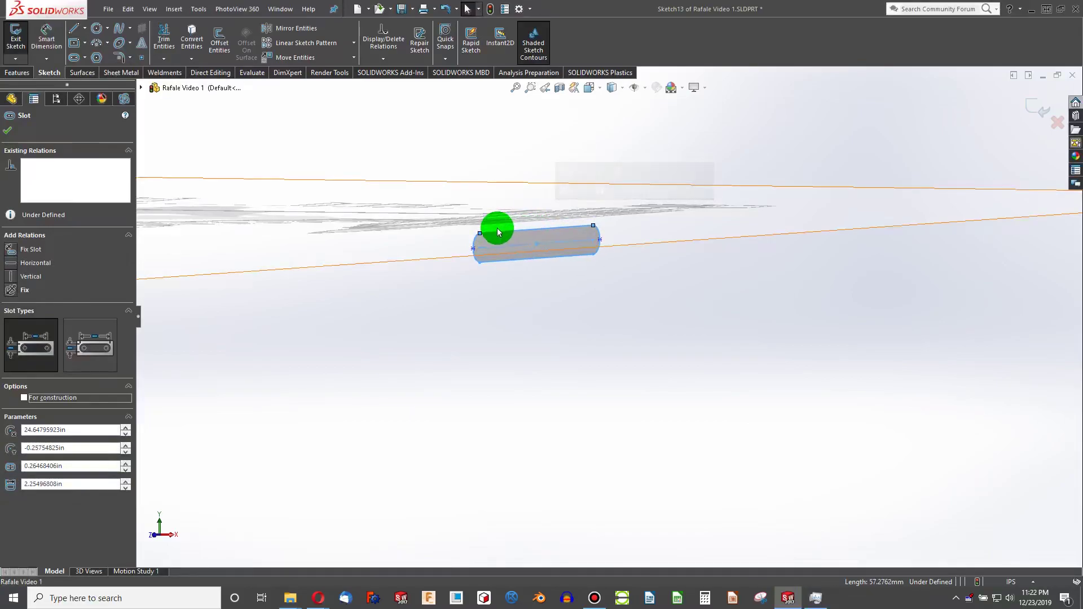
scroll(498, 231, up, 8)
scroll(813, 358, down, 10)
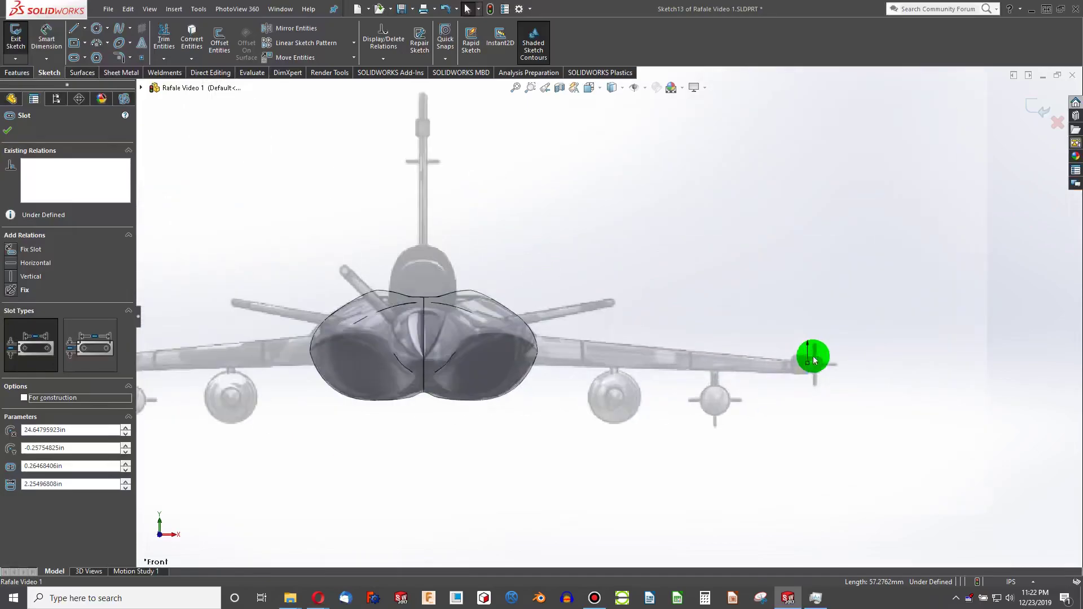
scroll(678, 373, down, 3)
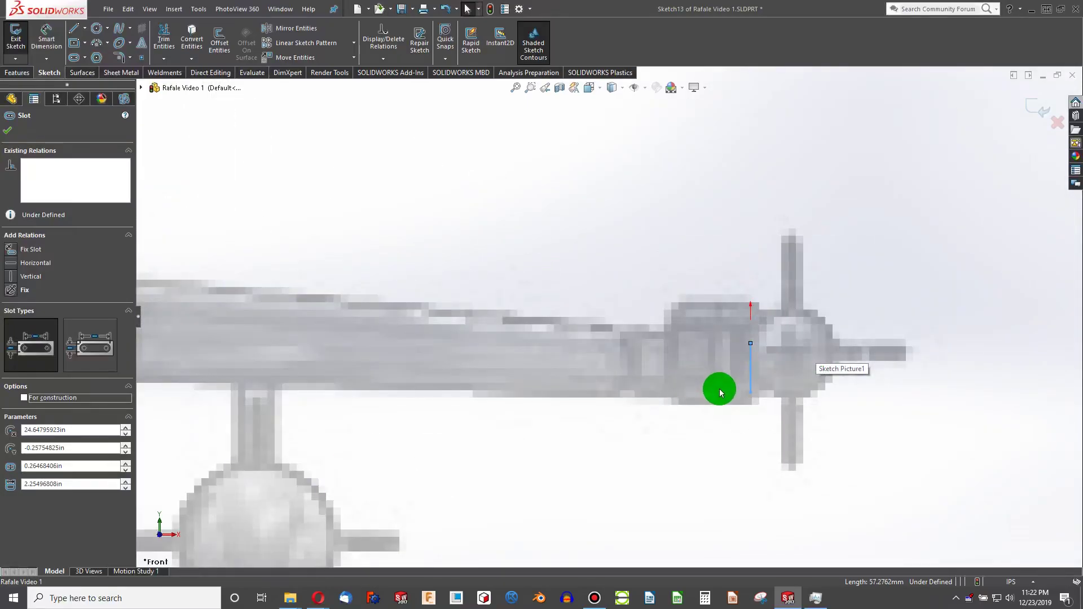
Step: Rebuild the part to exit the lowered wing-tip slot sketch
scroll(725, 408, up, 3)
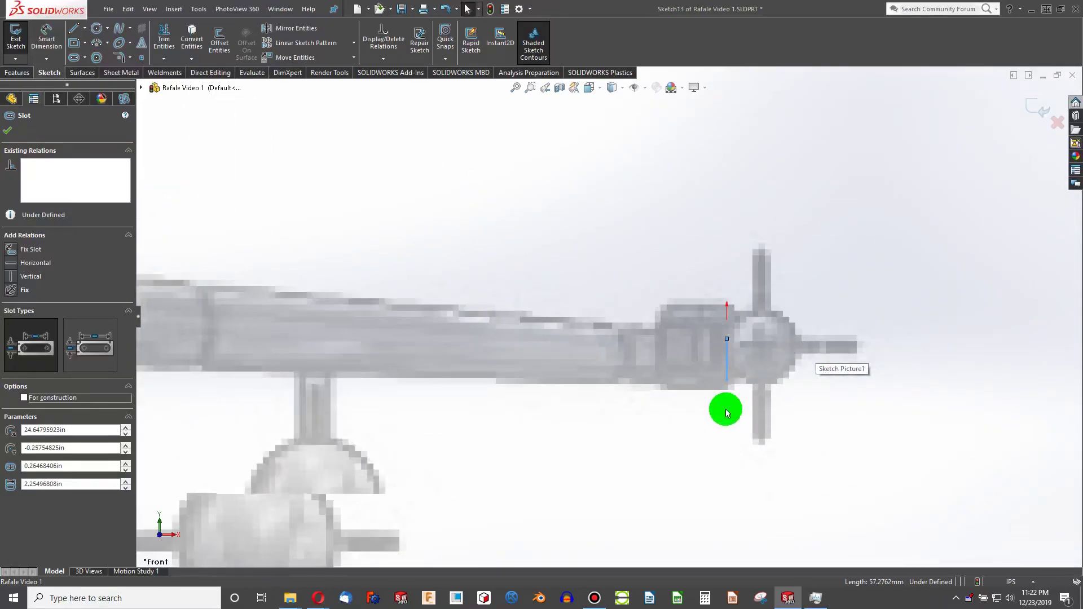
click(490, 8)
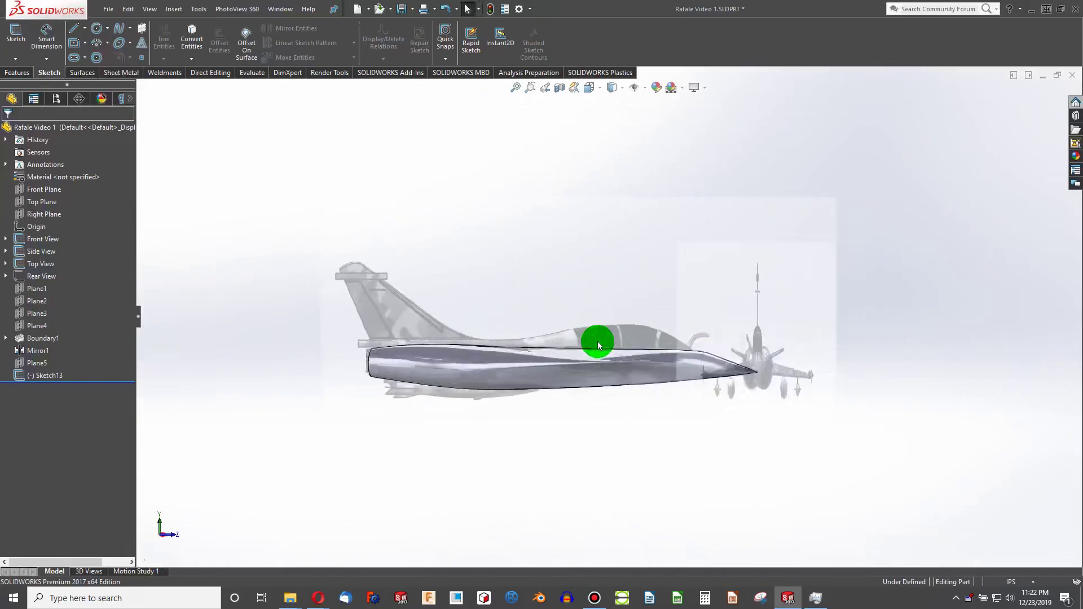
Step: Sketch a centerline on the Top Plane from the wing-tip slot's rear point along the wing's trailing edge to the fuselage centre line
key(ctrl+4)
key(ctrl+5)
scroll(705, 221, down, 5)
scroll(676, 121, down, 1)
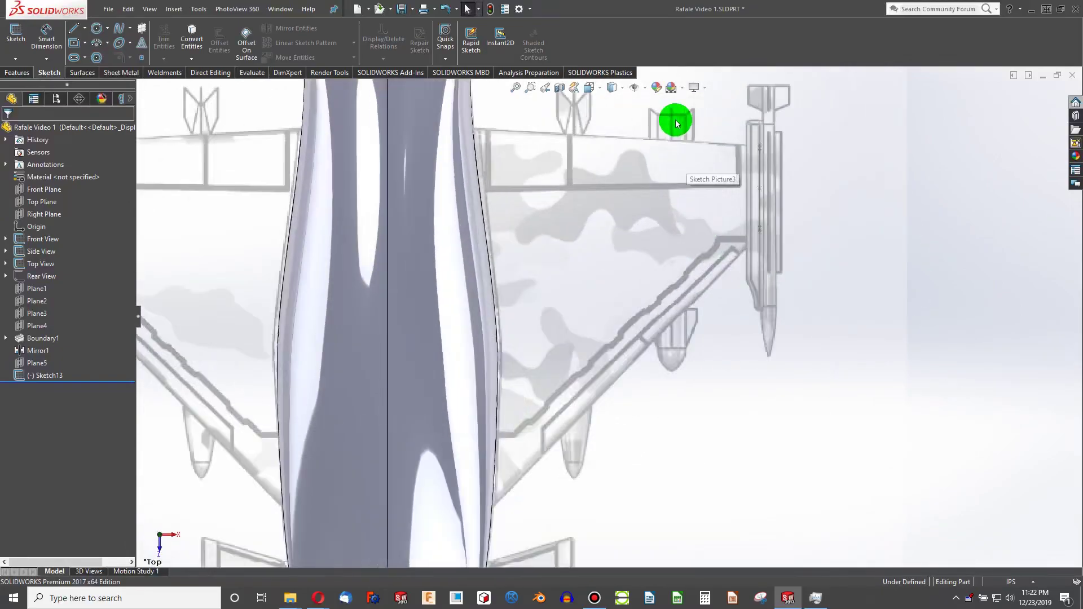
scroll(677, 124, up, 5)
scroll(276, 162, down, 5)
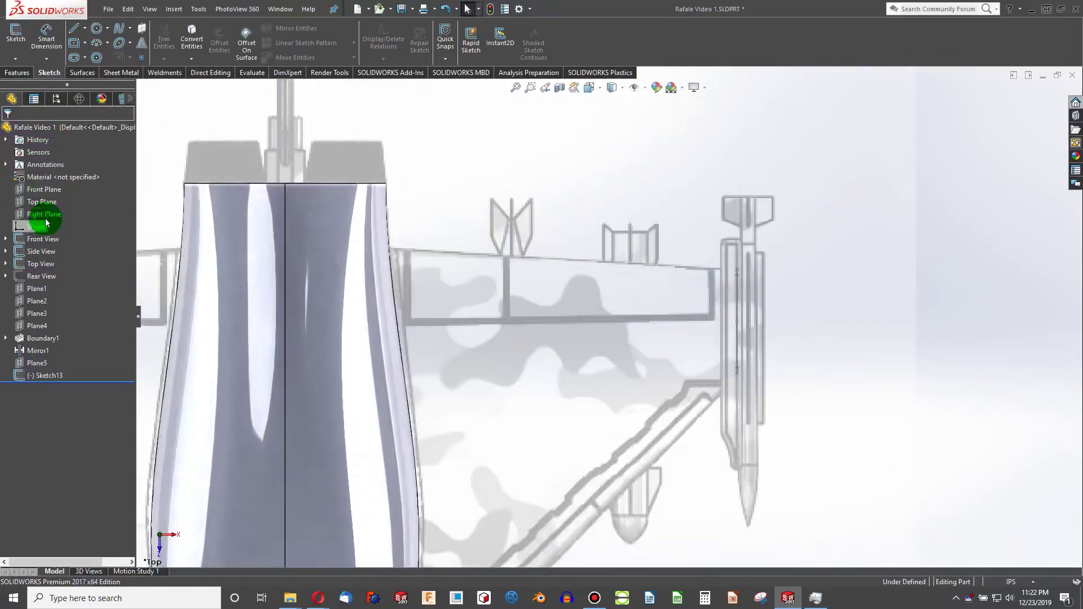
click(42, 202)
key(f)
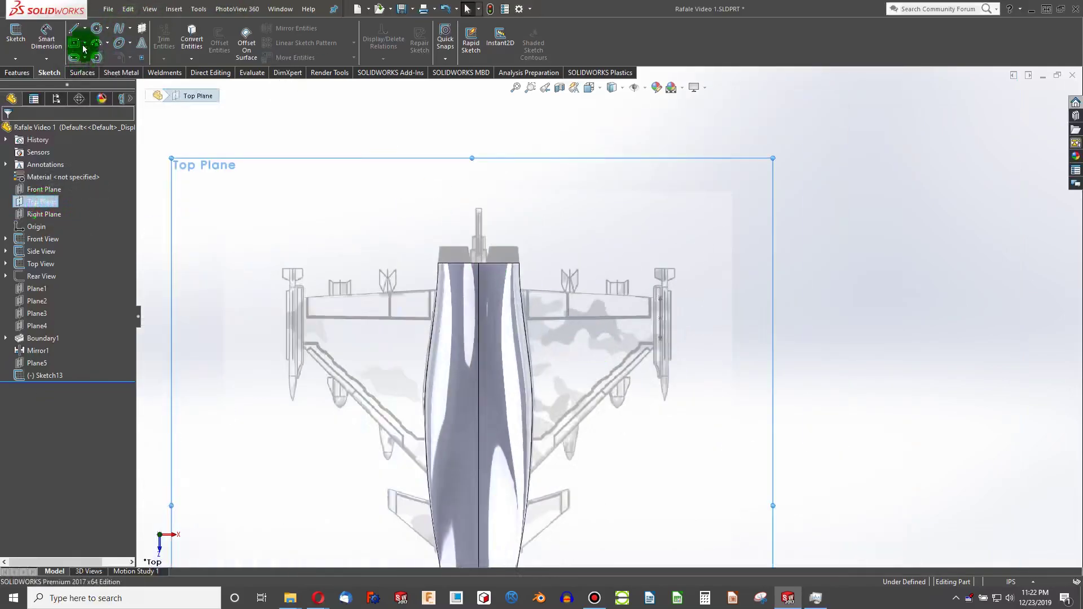
click(85, 29)
click(95, 54)
key(l)
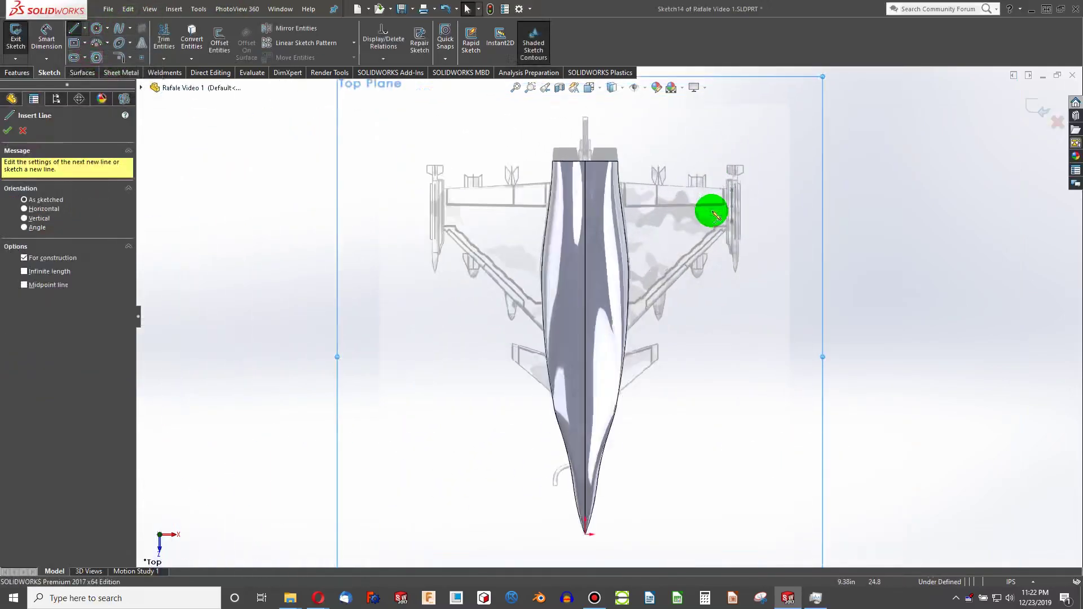
scroll(705, 192, down, 6)
click(705, 196)
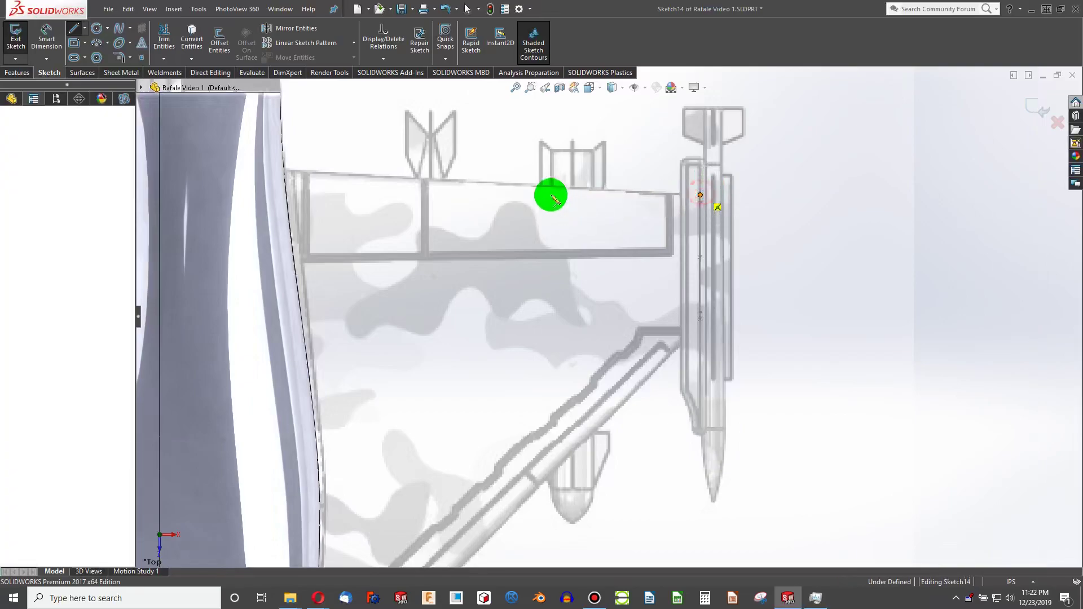
scroll(338, 194, up, 5)
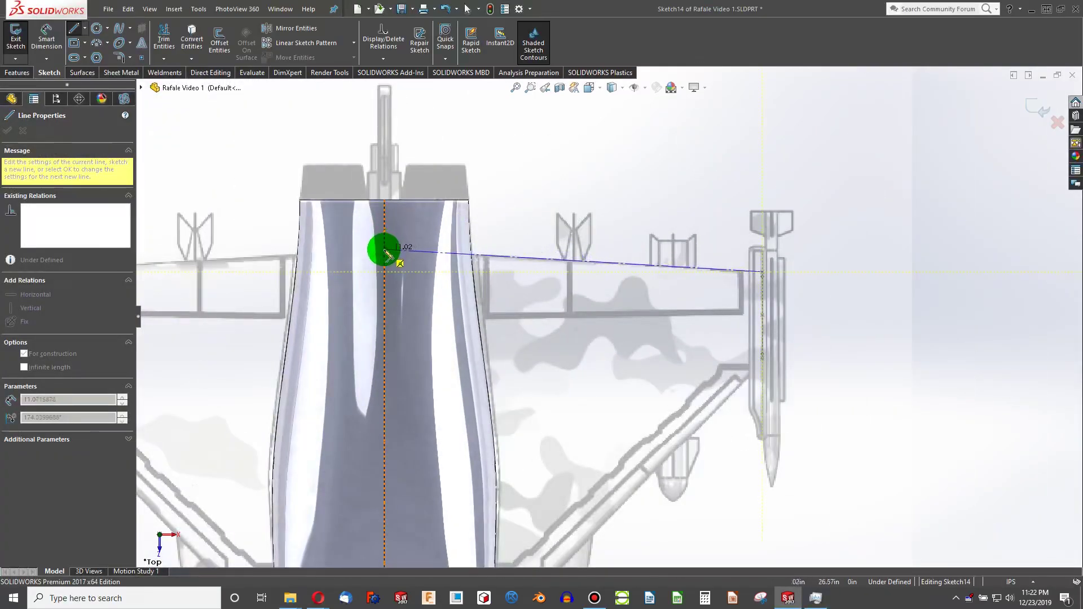
double_click(384, 249)
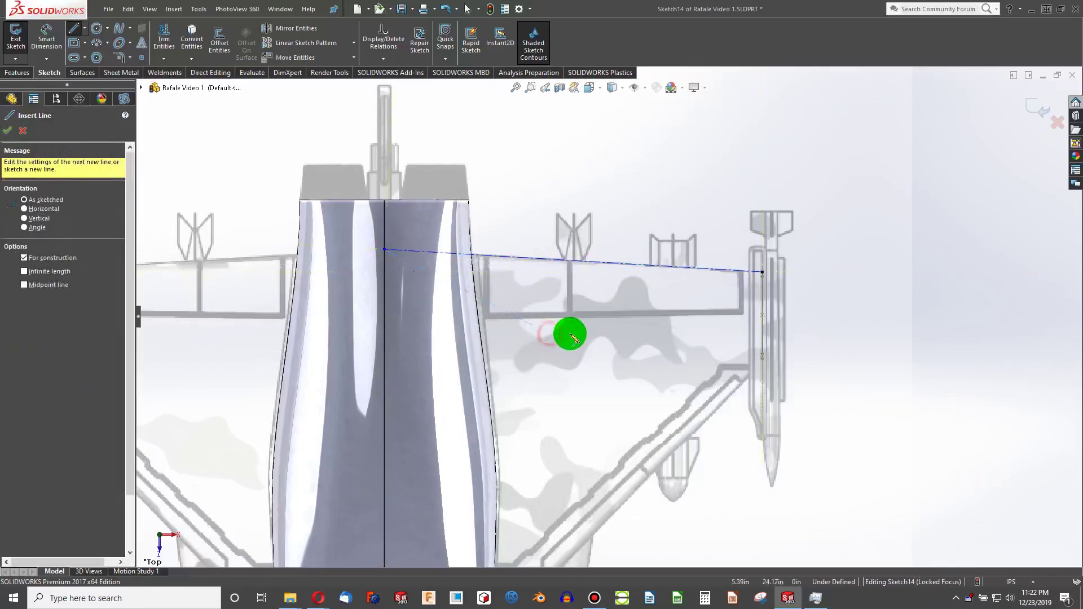
Step: Add a centerline from the wing-tip slot's front point along the leading edge to the fuselage centre line, and exit the sketch
click(762, 359)
scroll(620, 397, up, 3)
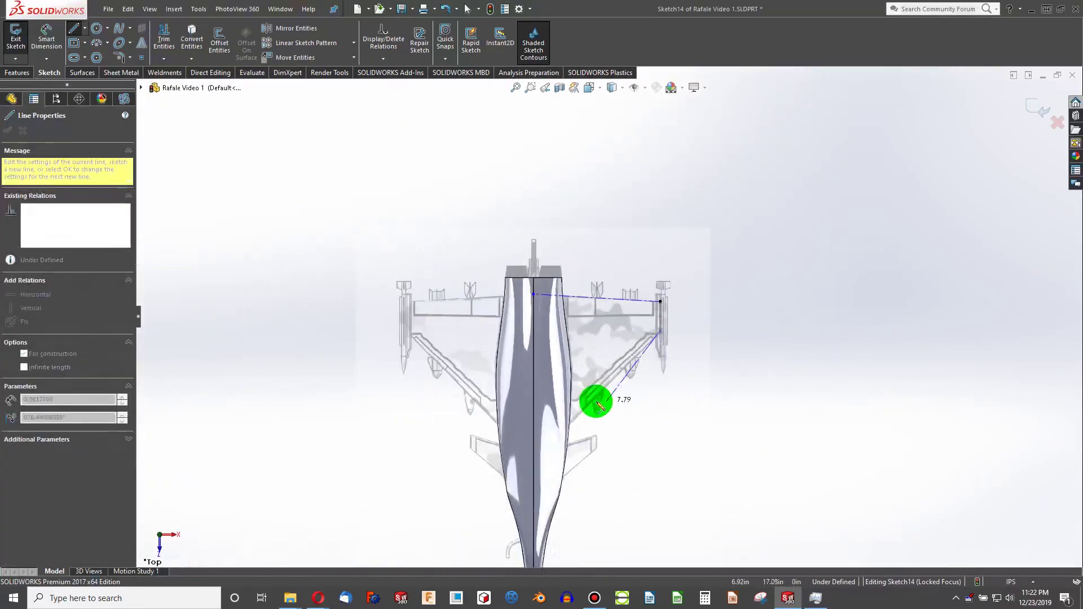
scroll(561, 394, down, 6)
scroll(527, 433, up, 3)
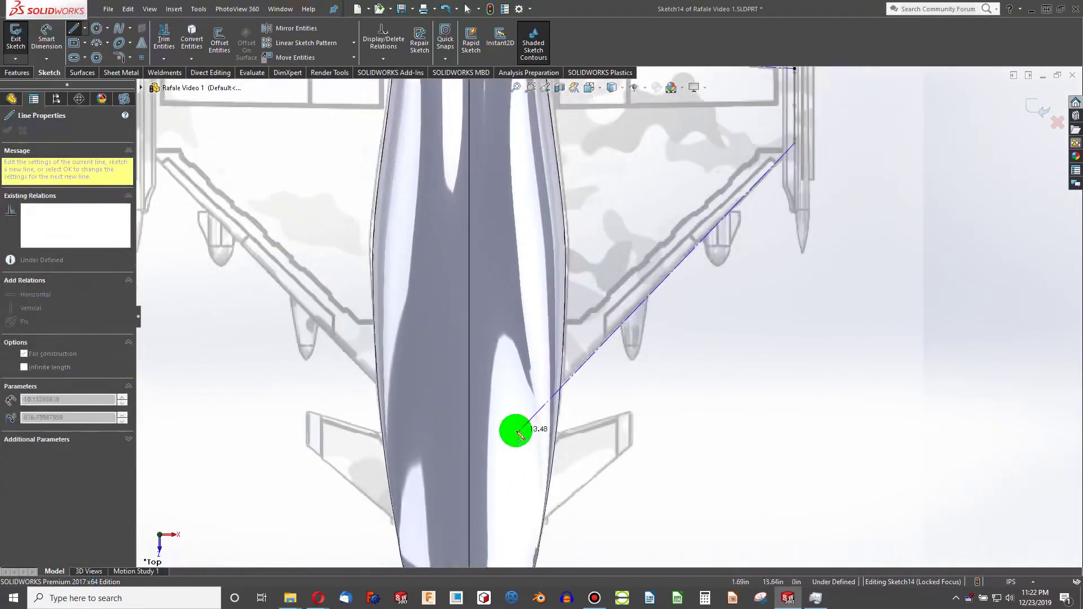
click(468, 484)
key(Escape)
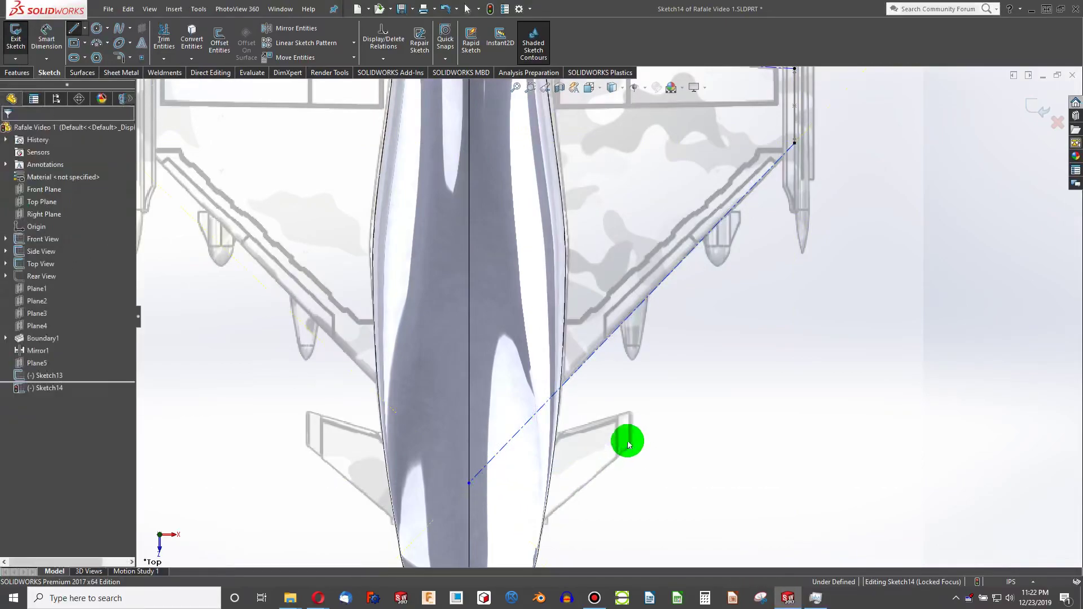
scroll(674, 336, up, 3)
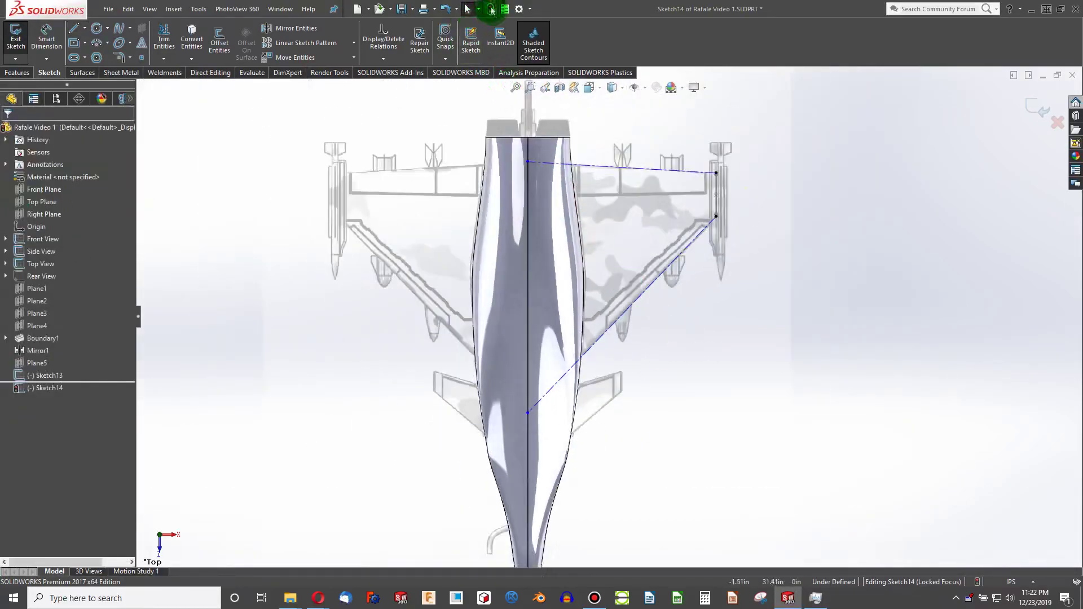
key(ctrl+b)
Step: Sketch a thin horizontal straight slot about 8.04 in between its arc centres on the Right Plane, over the rear half of the fuselage
mouse_move(548, 314)
middle_down()
mouse_move(539, 109)
mouse_move(456, 133)
mouse_move(488, 150)
middle_up()
click(44, 216)
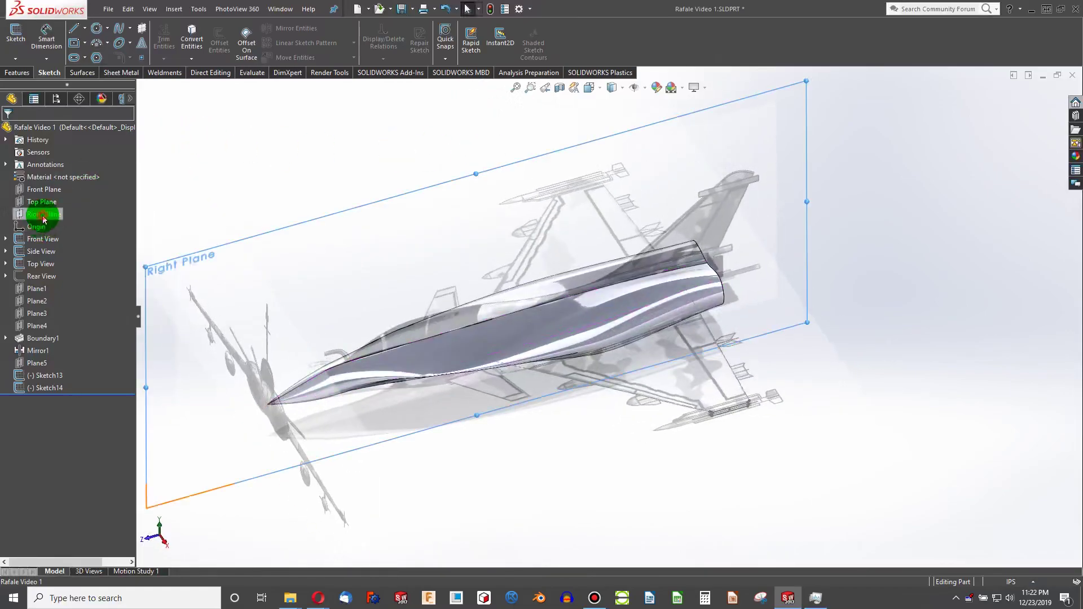
click(12, 38)
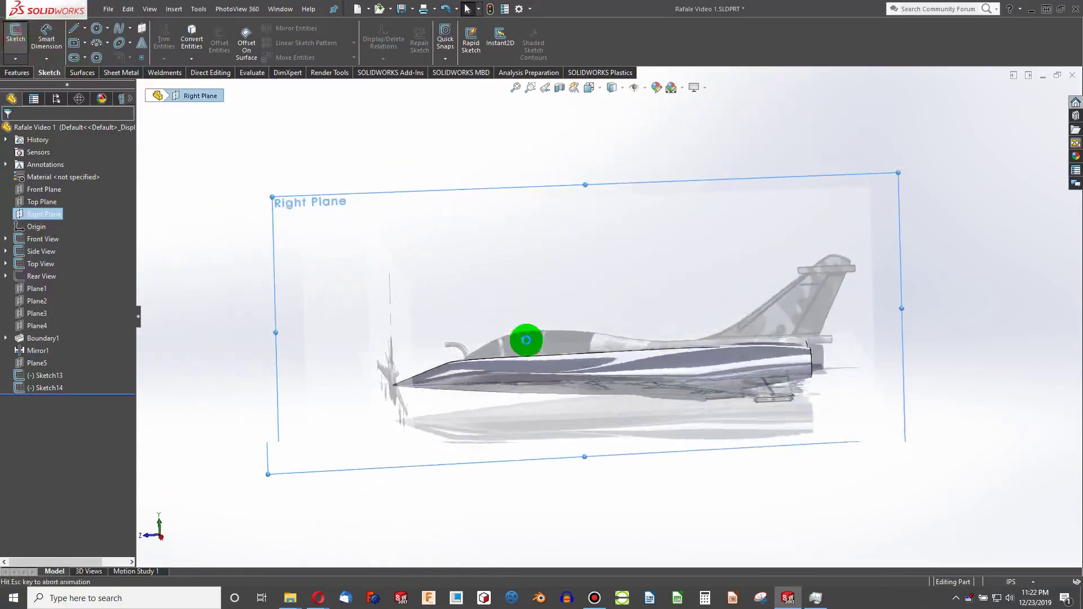
scroll(718, 367, down, 5)
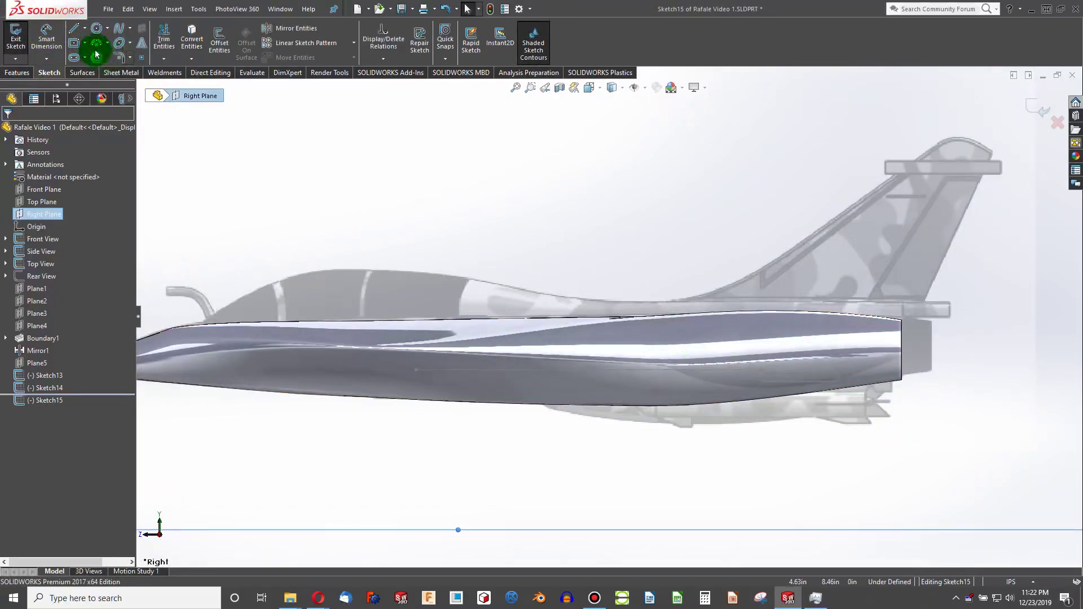
click(74, 57)
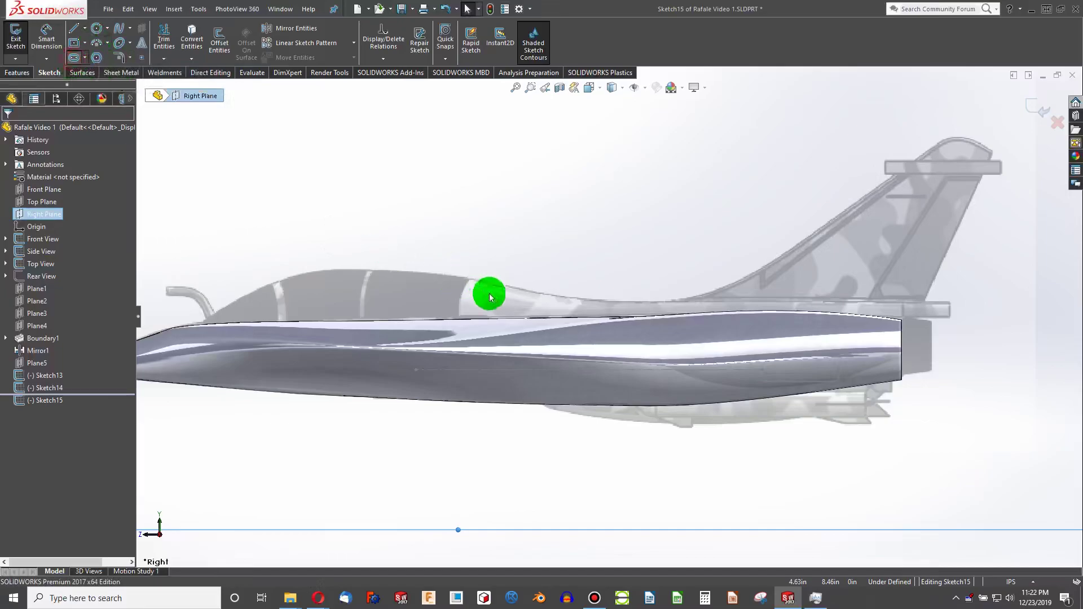
click(602, 335)
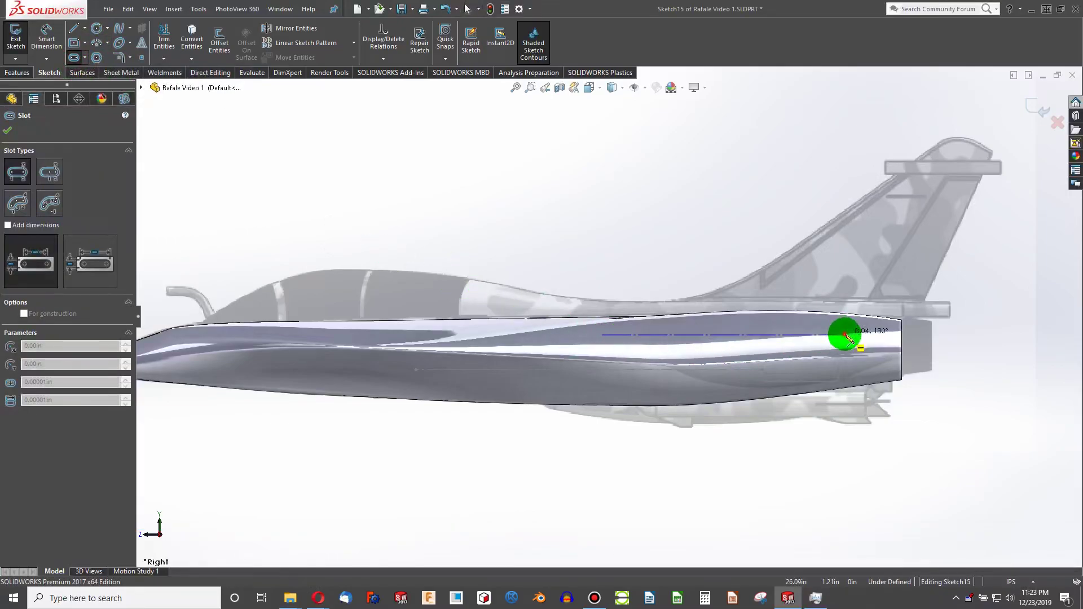
click(845, 335)
click(863, 328)
key(Escape)
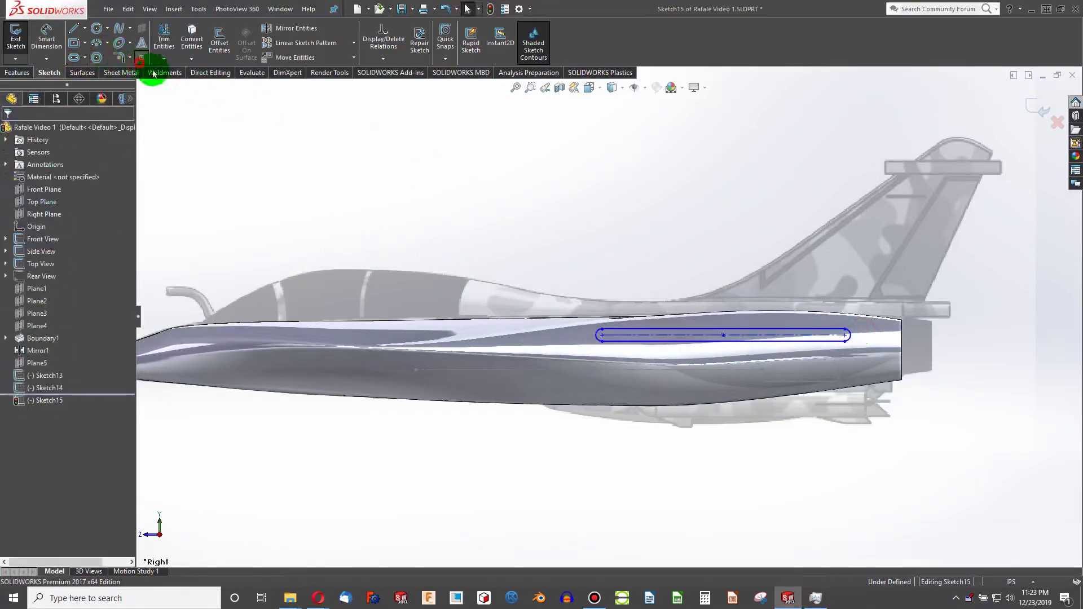
Step: Place a sketch point at the midpoint of each rounded end of the root slot
scroll(663, 316, down, 3)
click(526, 361)
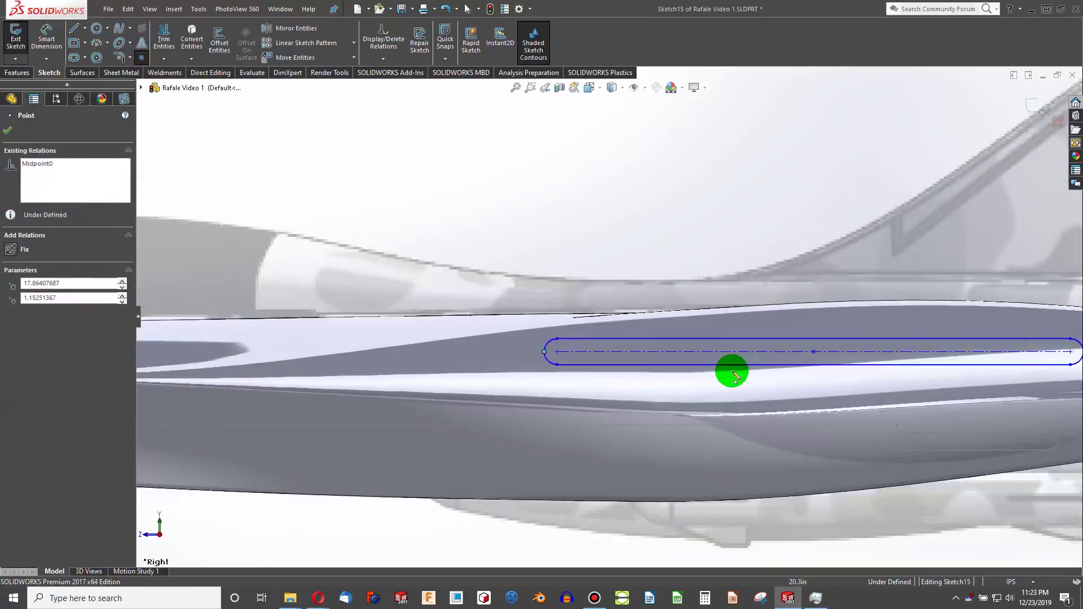
scroll(735, 375, up, 3)
scroll(812, 336, down, 2)
click(652, 359)
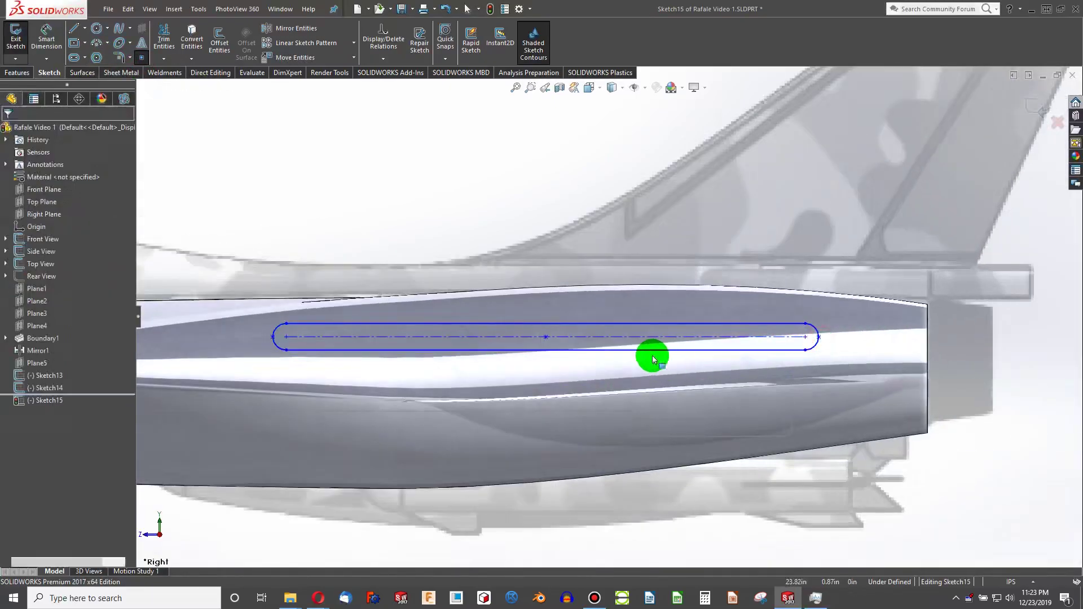
click(818, 337)
Step: Align the root slot's rear end point with the inner end of the trailing-edge centerline using a Vertical relation
middle_drag(818, 337, 867, 388)
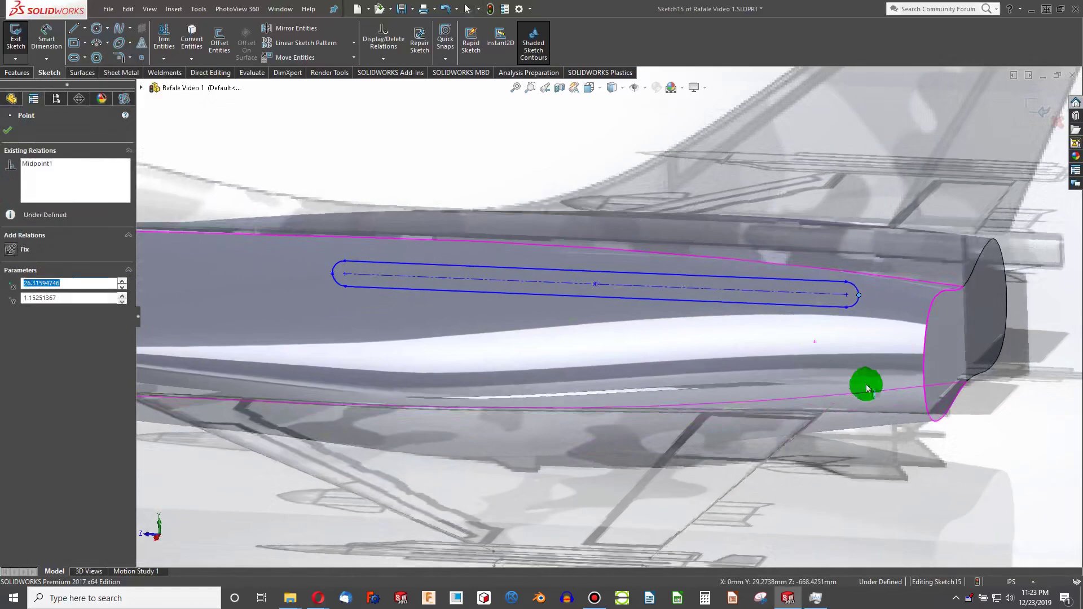
ctrl+click(874, 367)
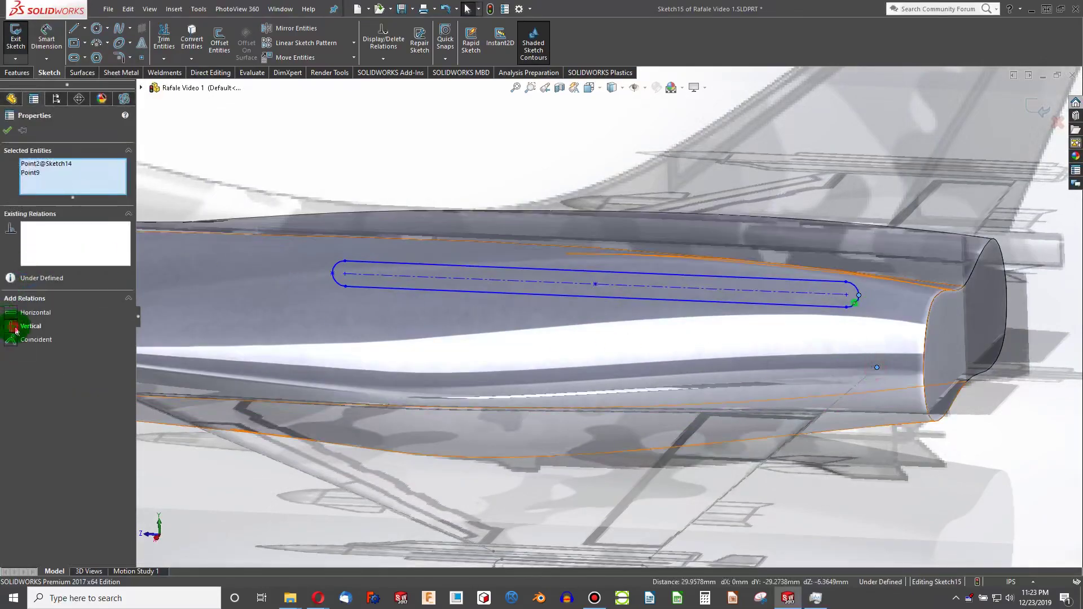
click(16, 330)
Step: Align the root slot's front end point with the inner end of the leading-edge centerline using a Vertical relation
click(348, 274)
scroll(310, 307, up, 5)
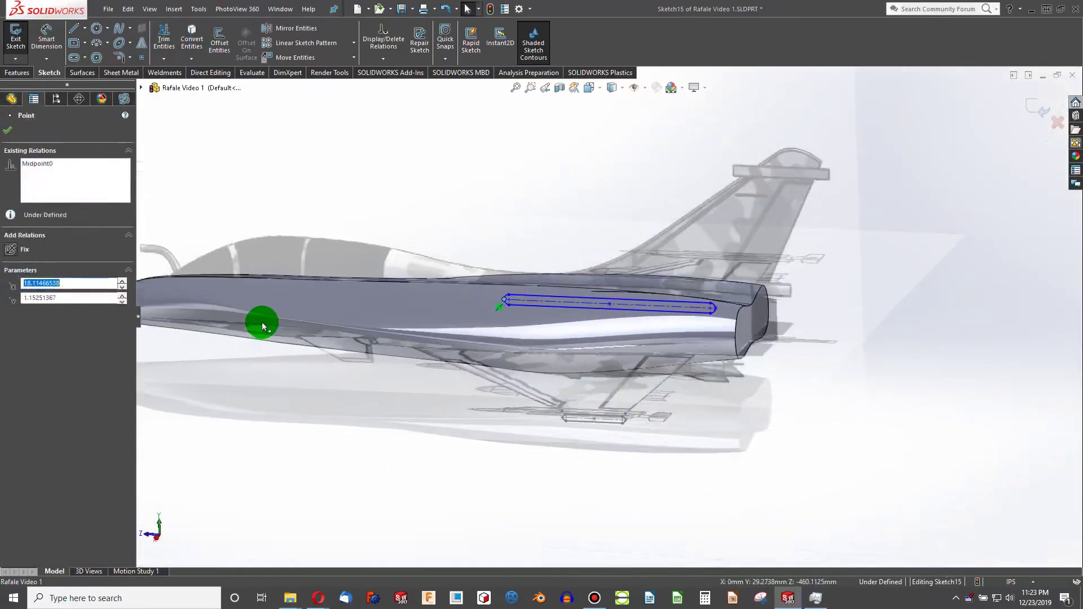
scroll(262, 326, down, 3)
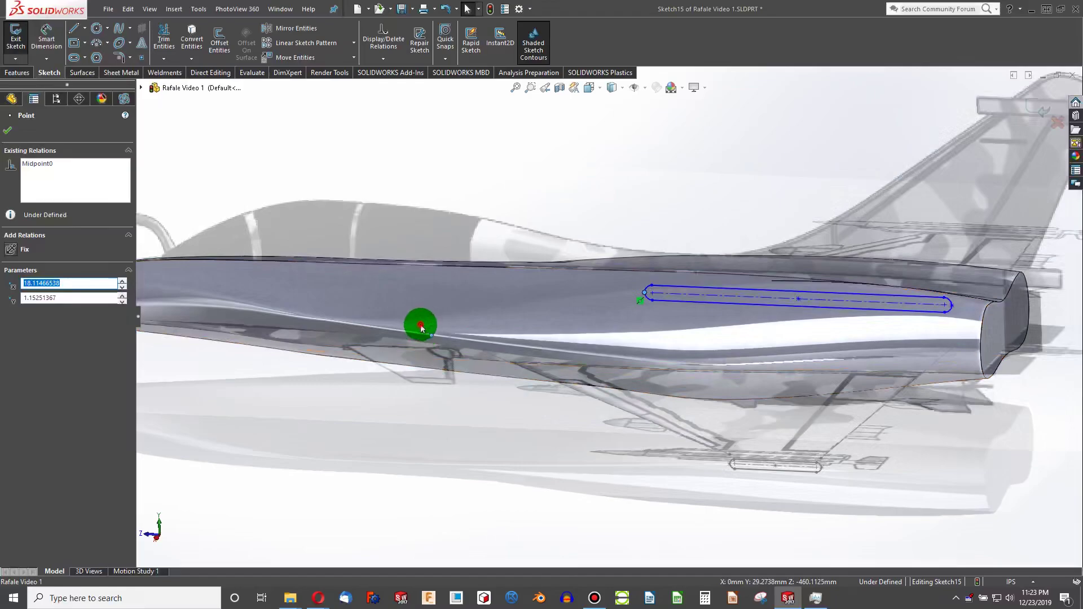
ctrl+click(248, 298)
click(15, 328)
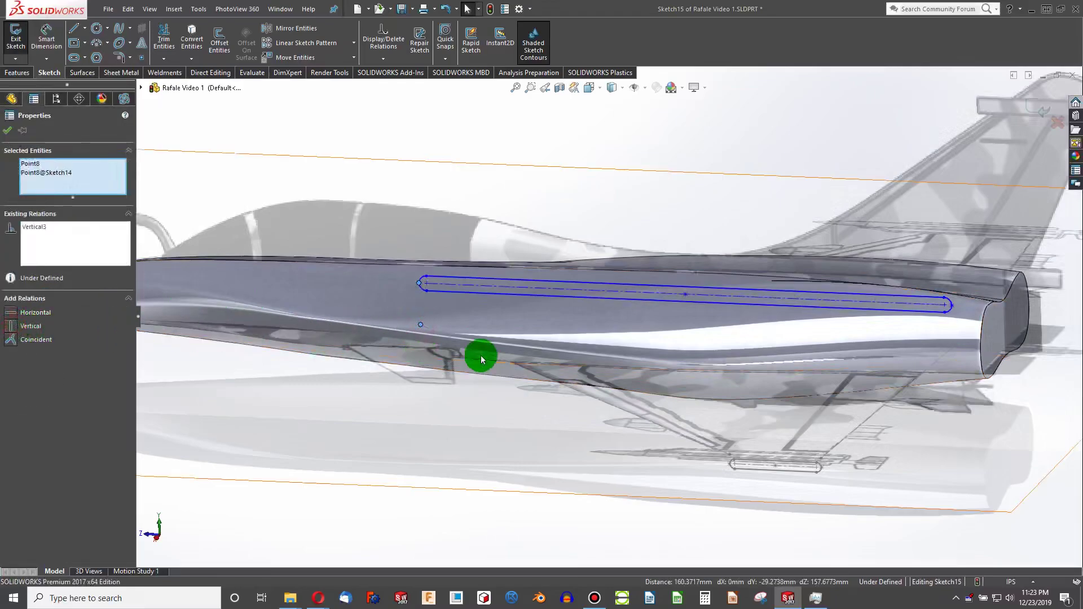
key(Escape)
Step: Lower the root slot to a centre height of about 0.47 in, comparing it with the wing root in the front reference picture
mouse_move(739, 367)
middle_down()
mouse_move(830, 326)
mouse_move(878, 334)
mouse_move(881, 346)
middle_up()
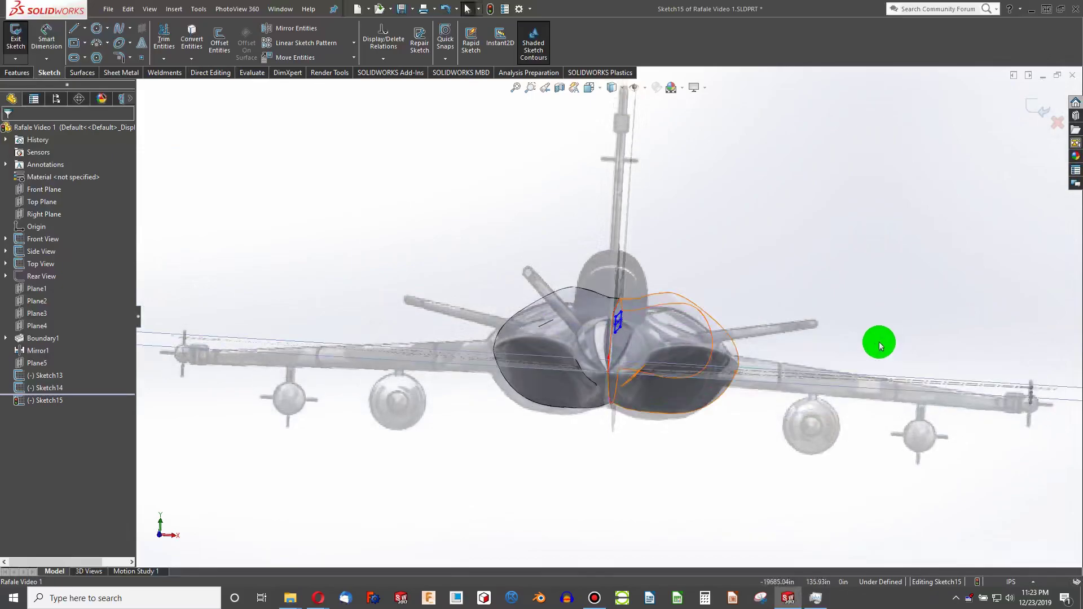
key(ctrl+1)
scroll(617, 324, down, 5)
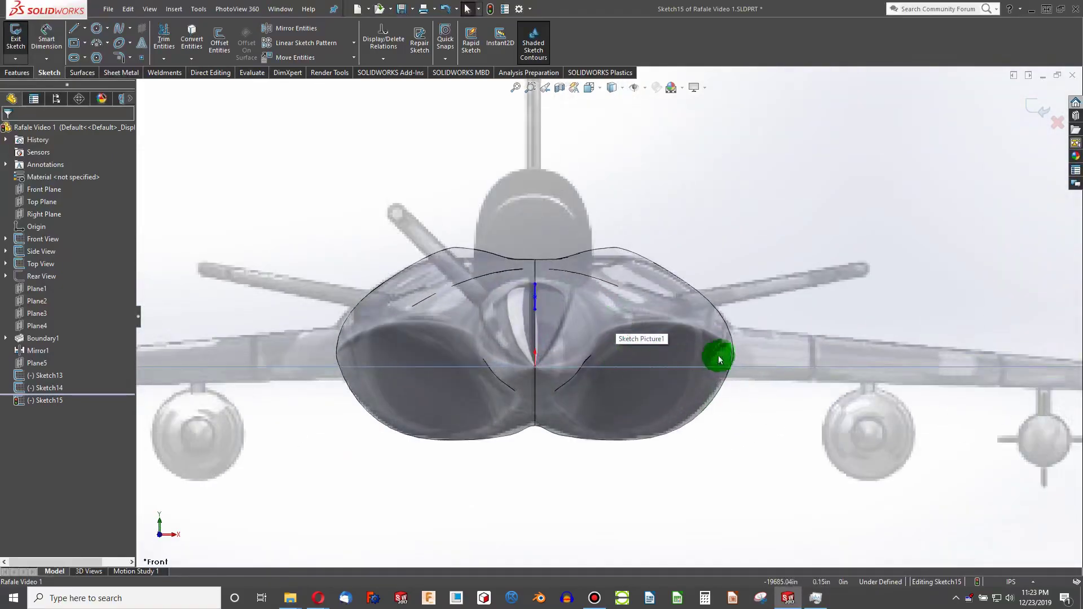
mouse_move(719, 359)
middle_down()
mouse_move(696, 375)
mouse_move(766, 370)
mouse_move(757, 345)
mouse_move(738, 351)
middle_up()
mouse_move(633, 297)
mouse_down()
mouse_move(633, 307)
mouse_move(631, 286)
mouse_move(626, 324)
mouse_move(623, 303)
mouse_move(623, 315)
mouse_up()
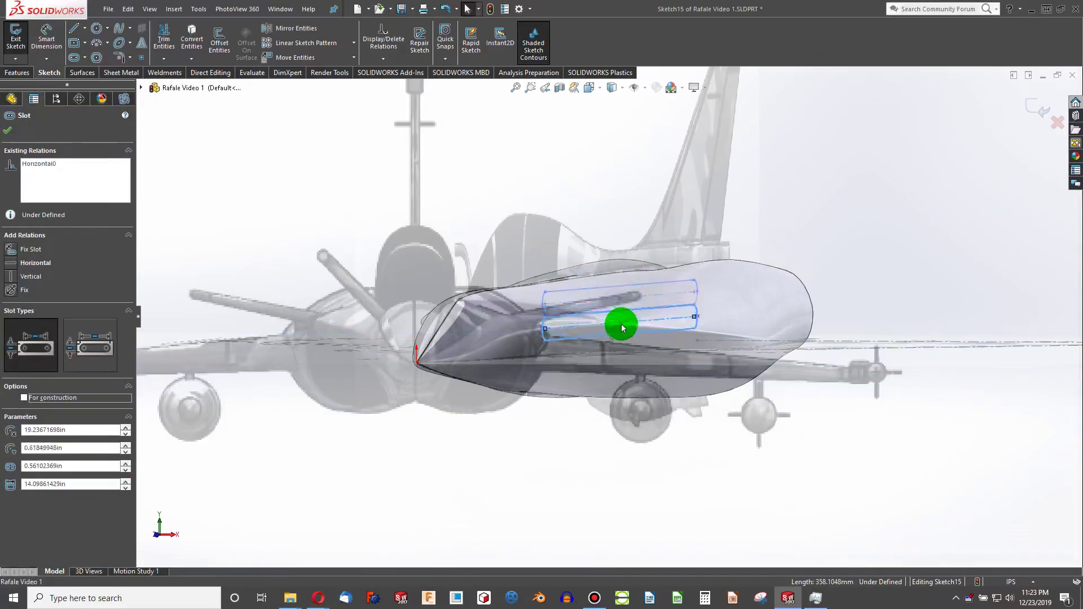
middle_drag(607, 340, 626, 339)
key(ctrl+1)
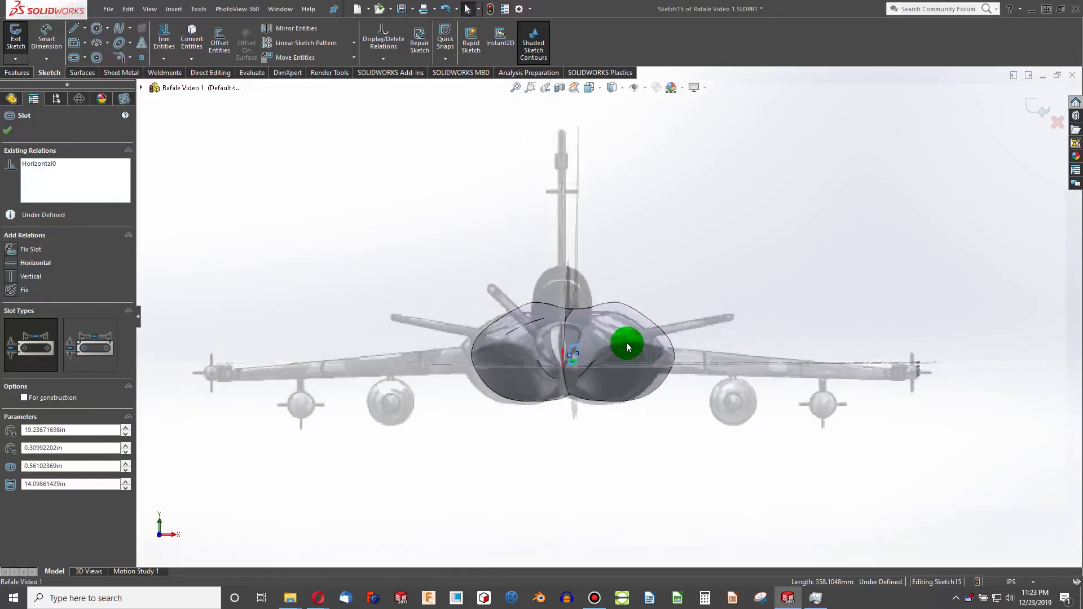
scroll(641, 387, down, 5)
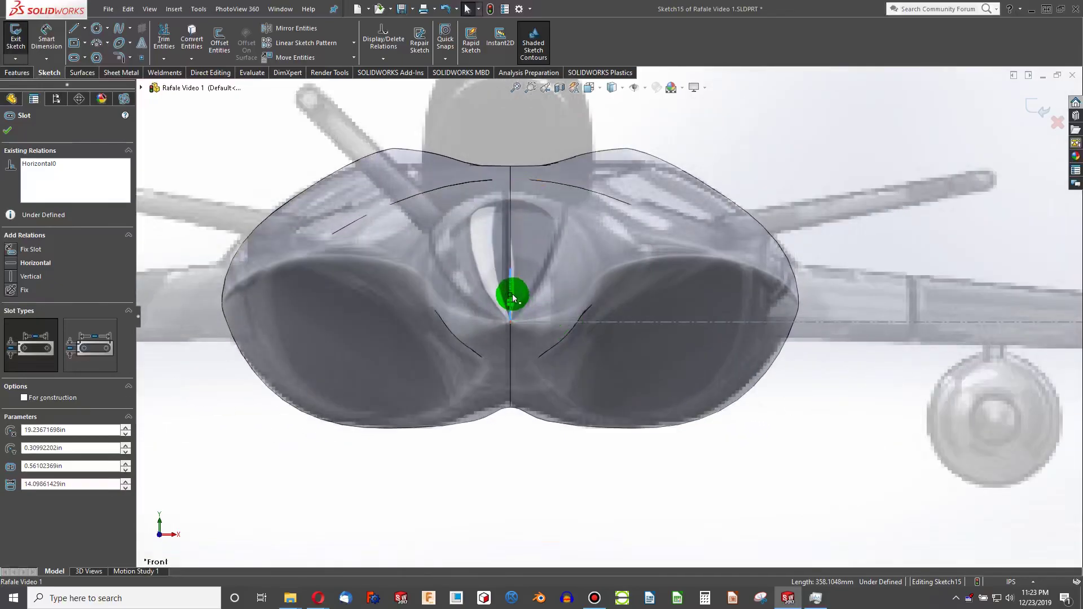
mouse_move(512, 294)
mouse_down()
mouse_move(514, 268)
mouse_move(513, 297)
mouse_move(518, 288)
mouse_up()
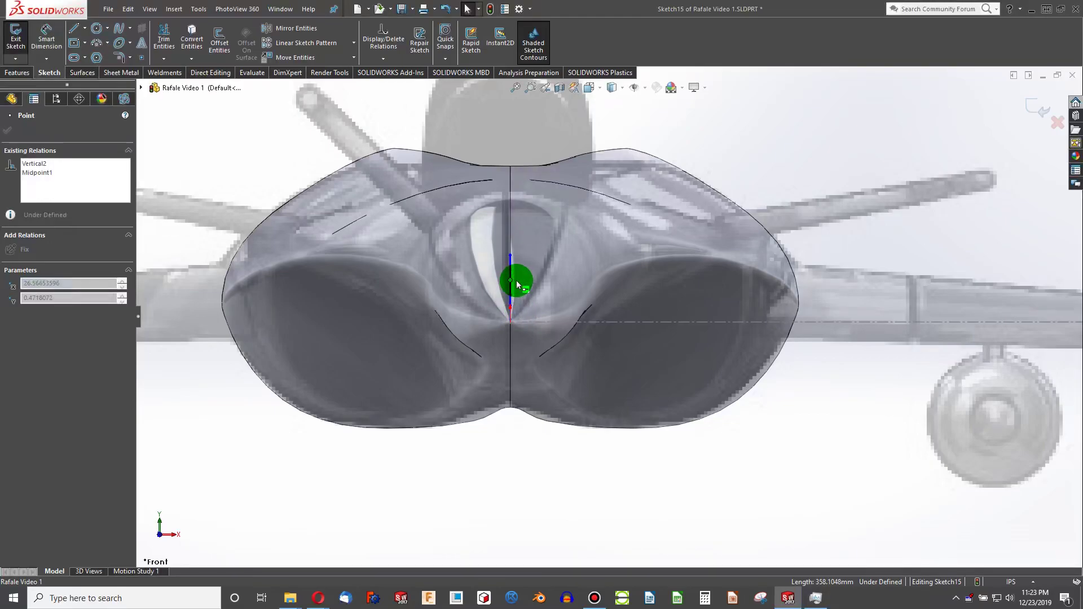
middle_drag(517, 285, 553, 292)
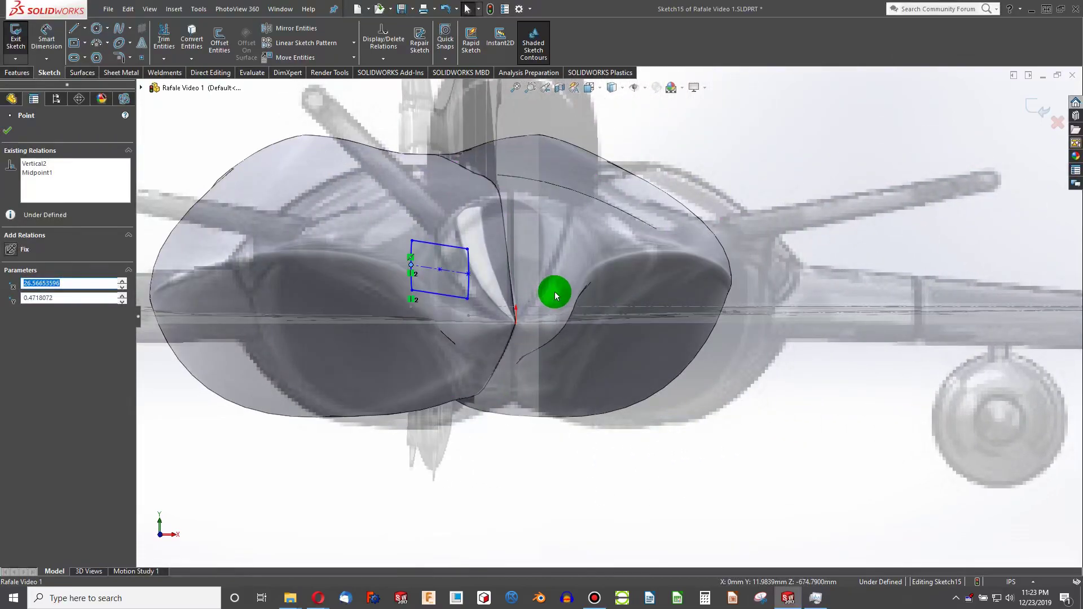
click(554, 292)
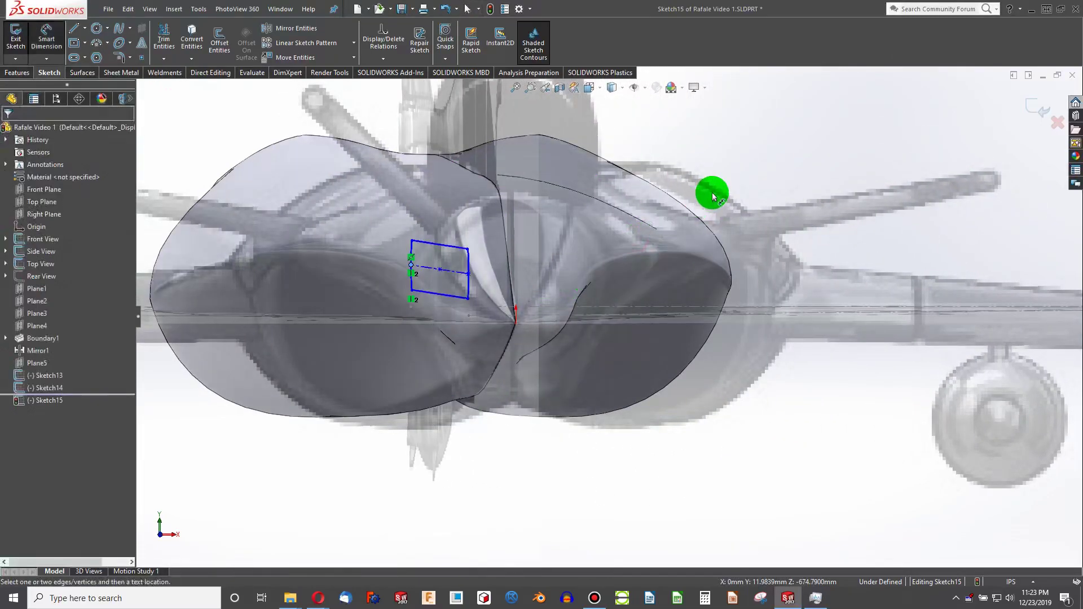
middle_drag(709, 192, 712, 195)
key(ctrl+1)
scroll(590, 357, down, 9)
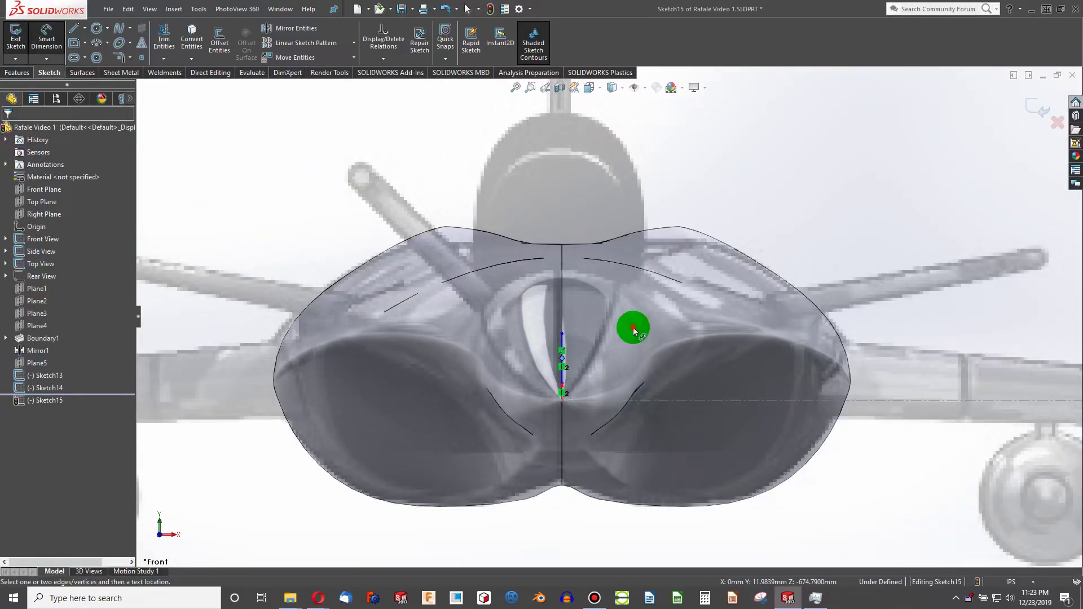
click(562, 358)
scroll(822, 358, up, 4)
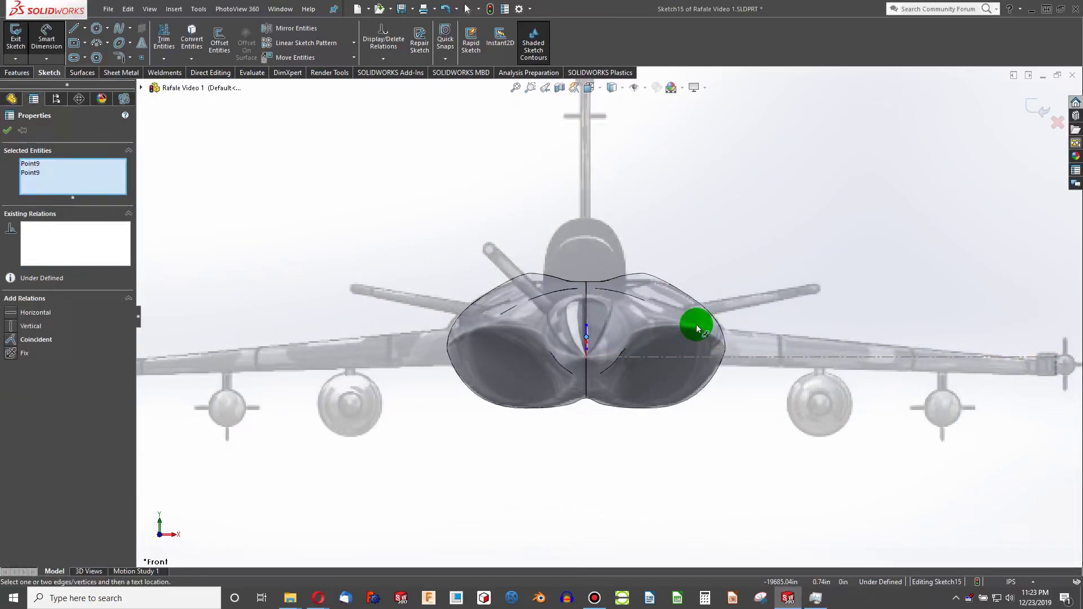
Step: Raise the root slot to a centre height of about 0.6 in and compare it with the wing root in the front reference picture
click(587, 325)
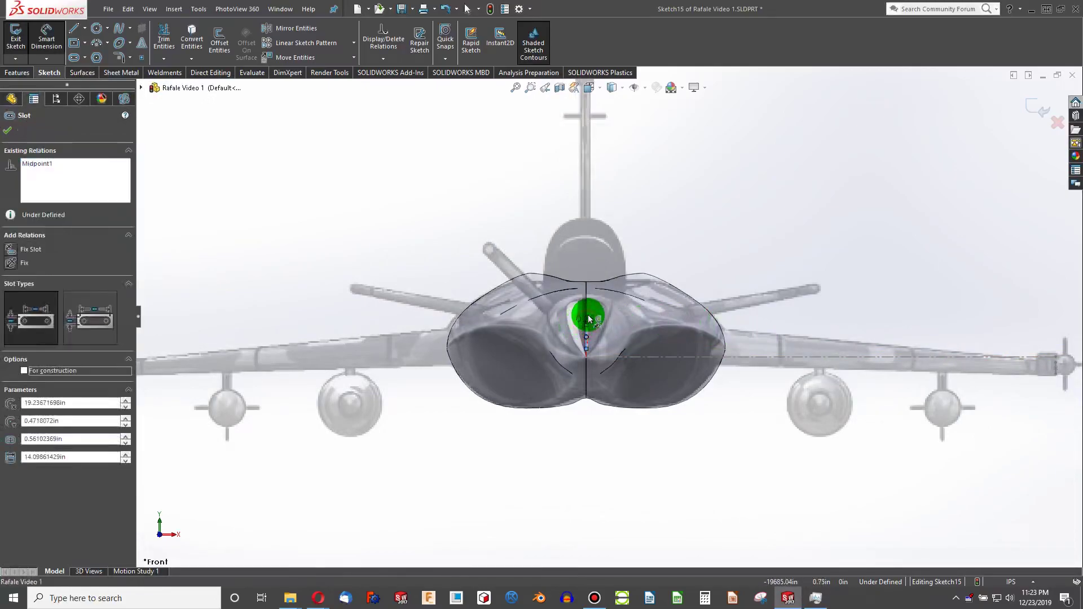
middle_drag(631, 335, 610, 334)
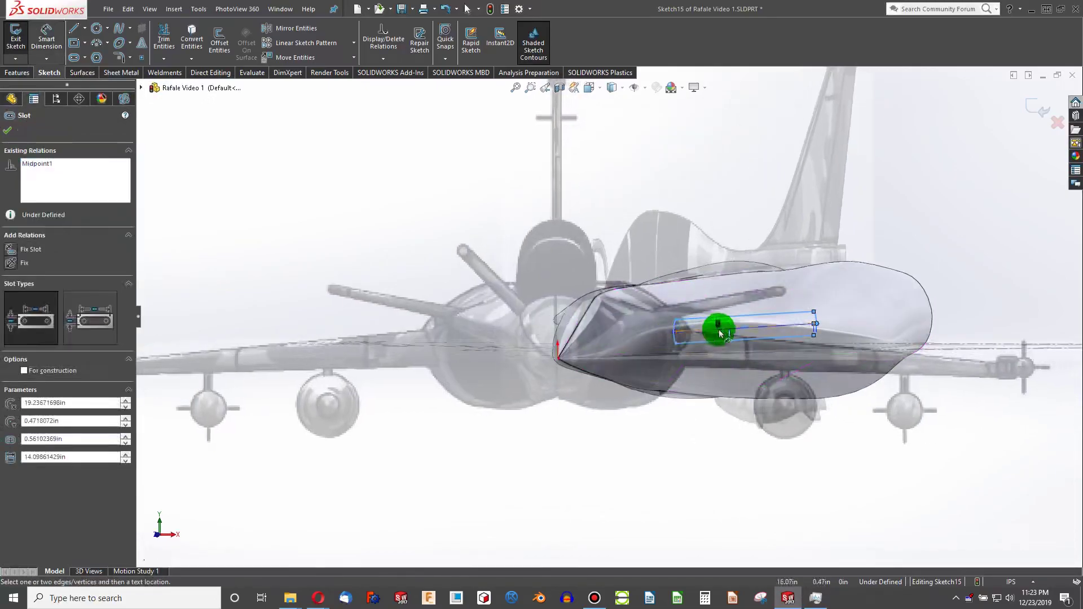
scroll(716, 333, down, 3)
mouse_move(713, 337)
mouse_down()
mouse_move(744, 328)
mouse_move(746, 312)
mouse_move(699, 358)
mouse_up()
key(ctrl+1)
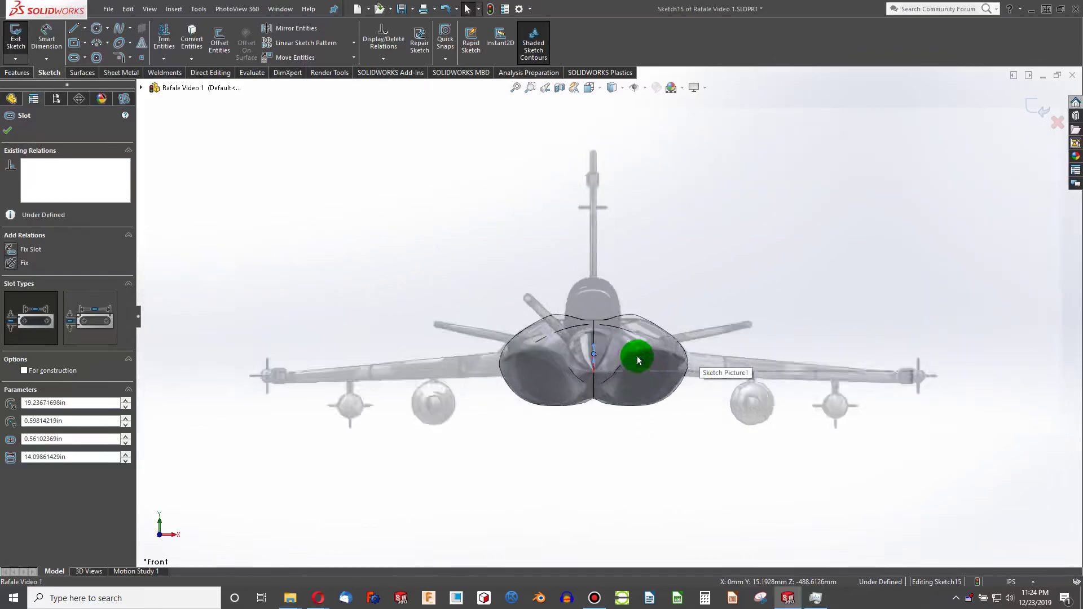
scroll(654, 366, down, 3)
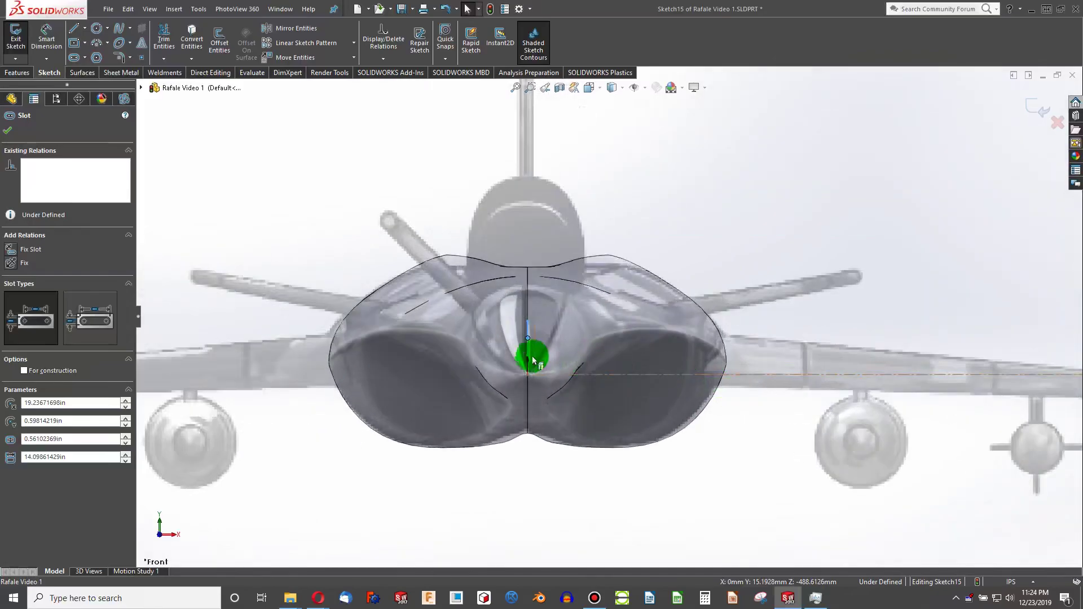
Step: Make the root slot horizontal and reshape it to about 0.75 in wide at a centre height of about 0.43 in
middle_drag(529, 360, 507, 365)
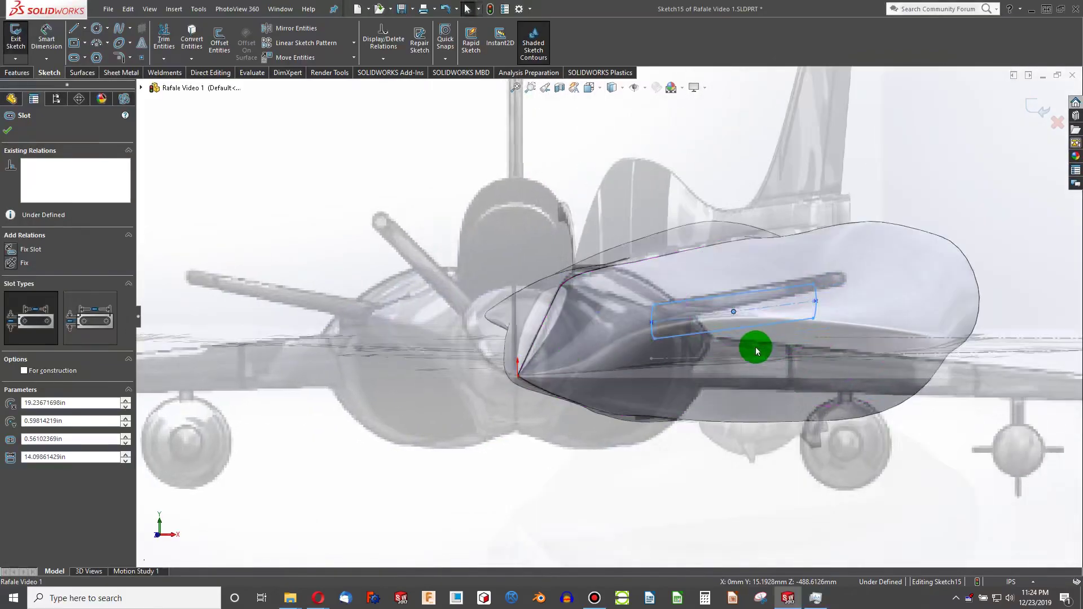
click(756, 347)
mouse_move(707, 338)
mouse_down()
mouse_move(709, 353)
mouse_move(705, 326)
mouse_up()
key(ctrl+1)
scroll(699, 360, down, 4)
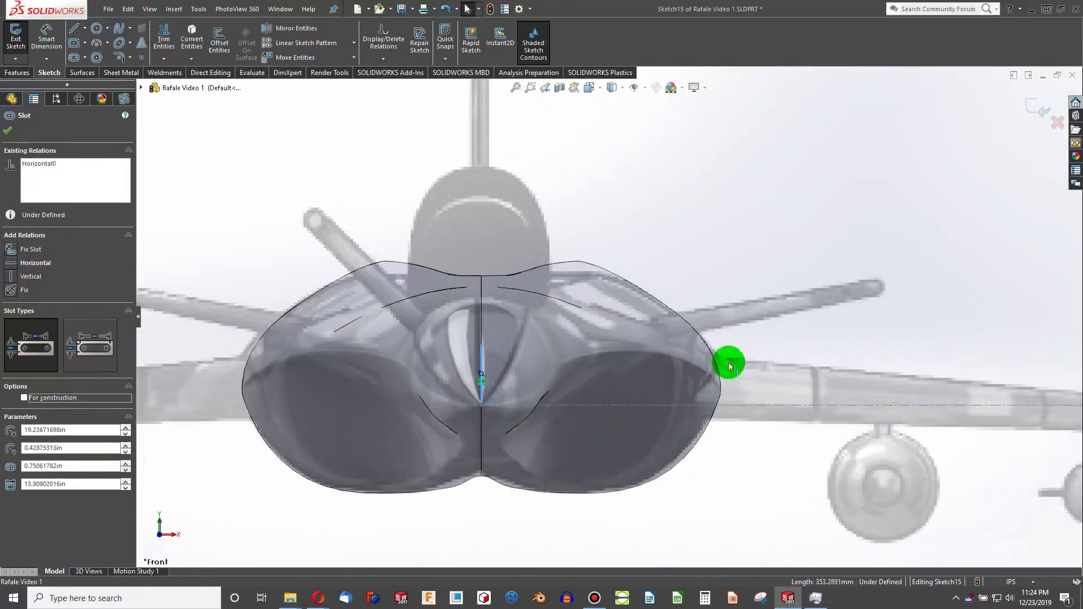
Step: Enlarge the root slot to about 0.85 in wide at a centre height of about 0.57 in and finish the sketch
middle_drag(547, 378, 621, 385)
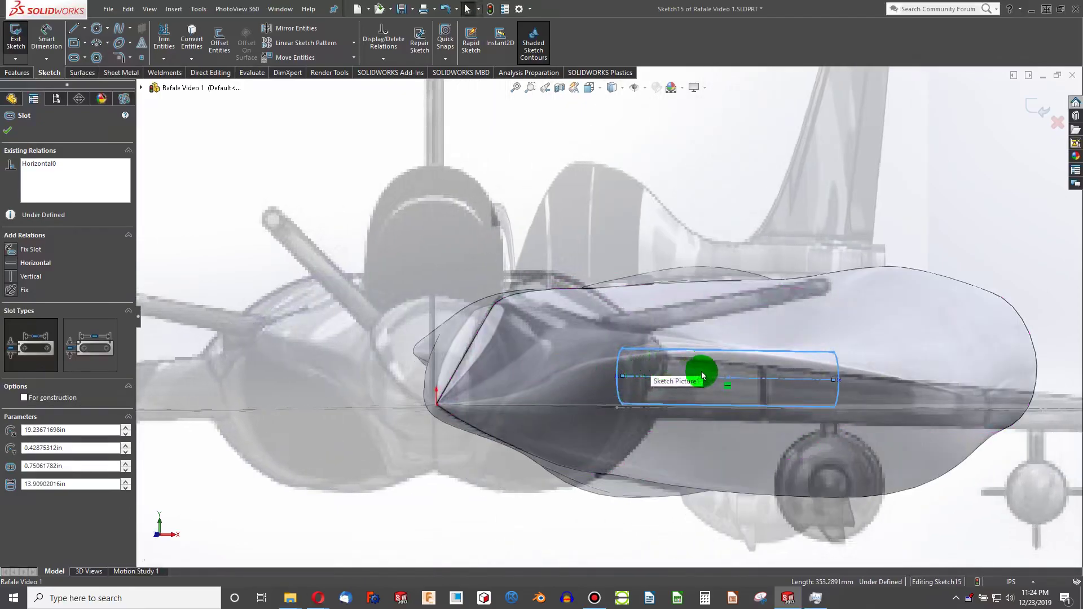
drag(710, 375, 630, 404)
click(702, 393)
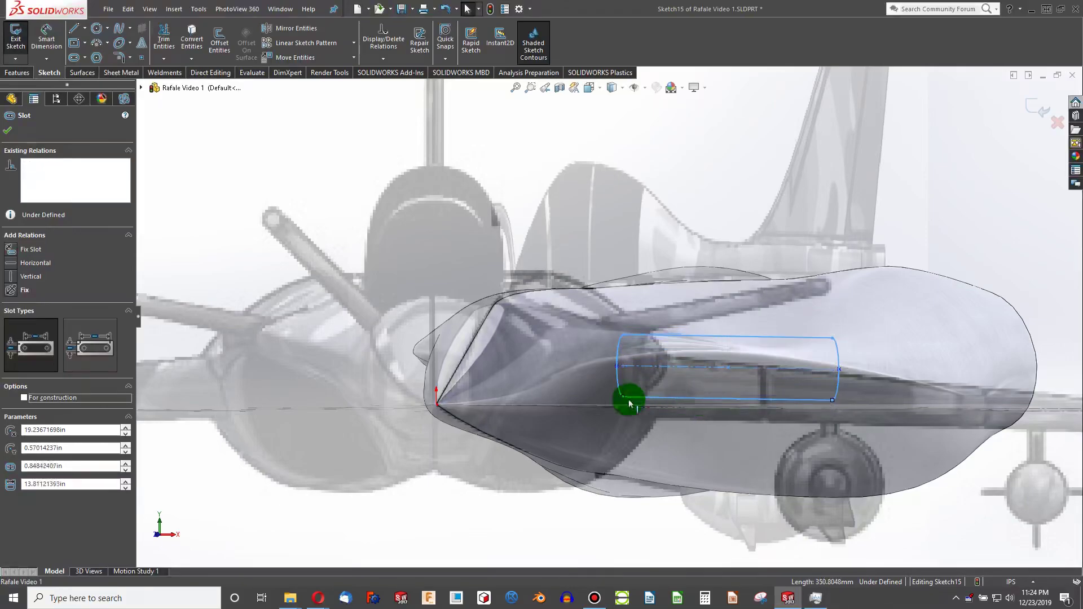
key(ctrl+1)
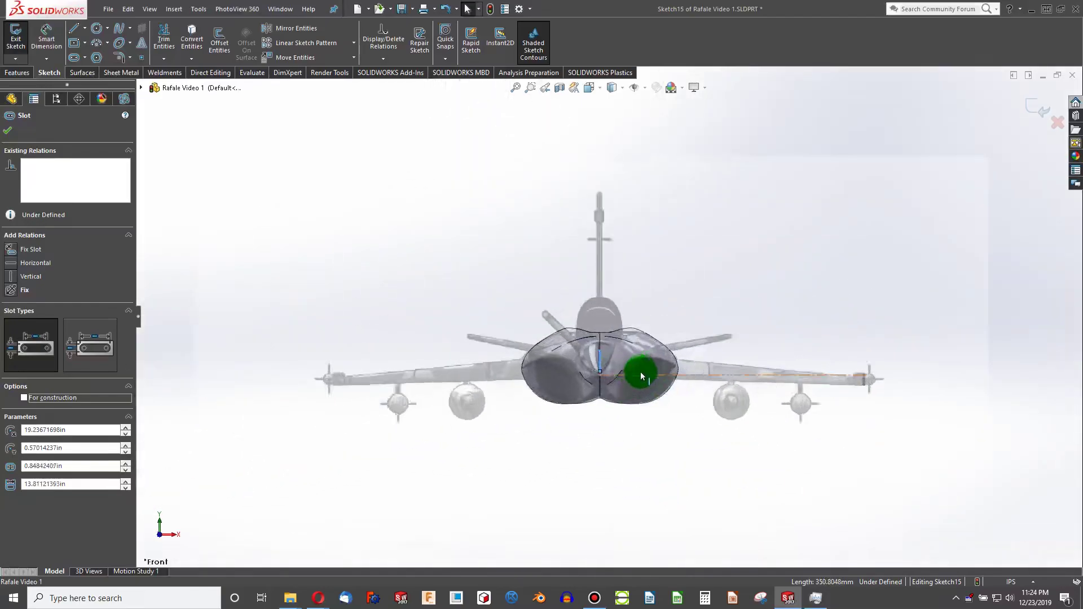
scroll(672, 367, up, 2)
middle_drag(672, 365, 611, 435)
click(616, 467)
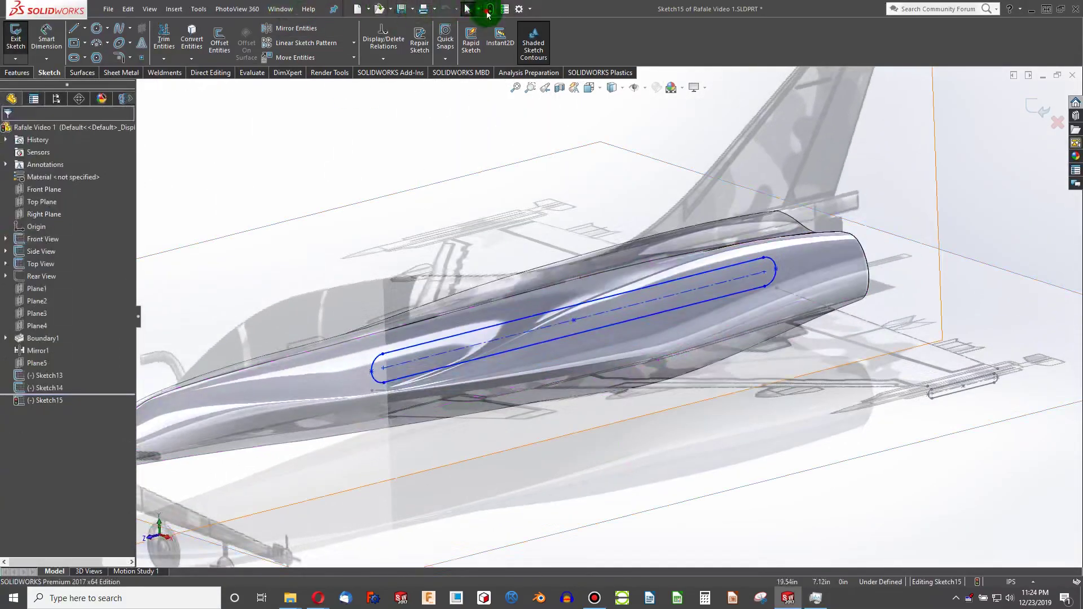
click(488, 11)
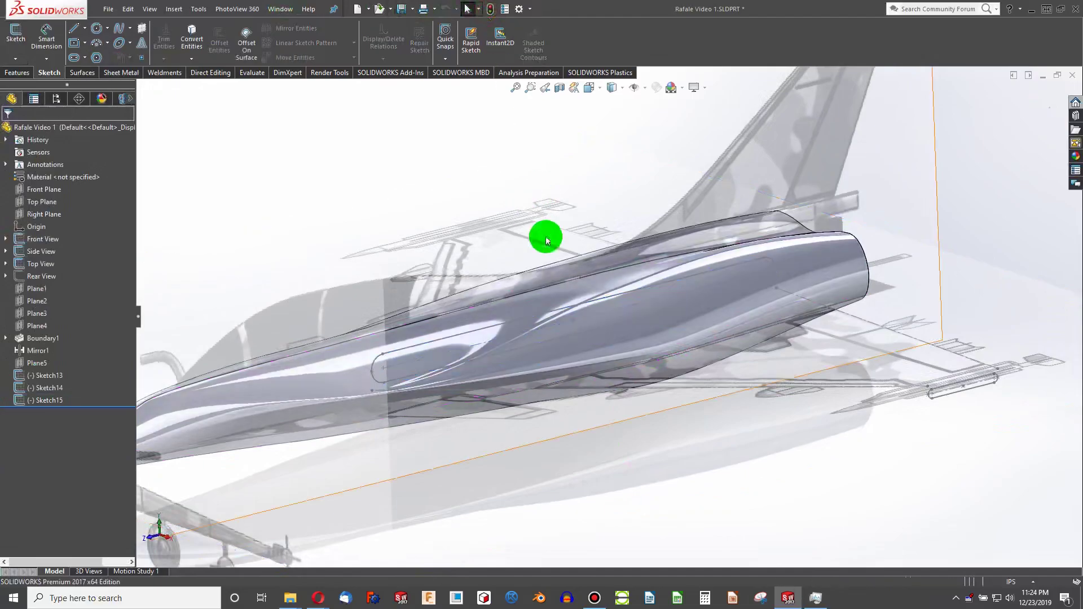
Step: Set up a Lofted Boss/Base with the root slot and the wing tip slot as profiles
click(2, 69)
click(107, 43)
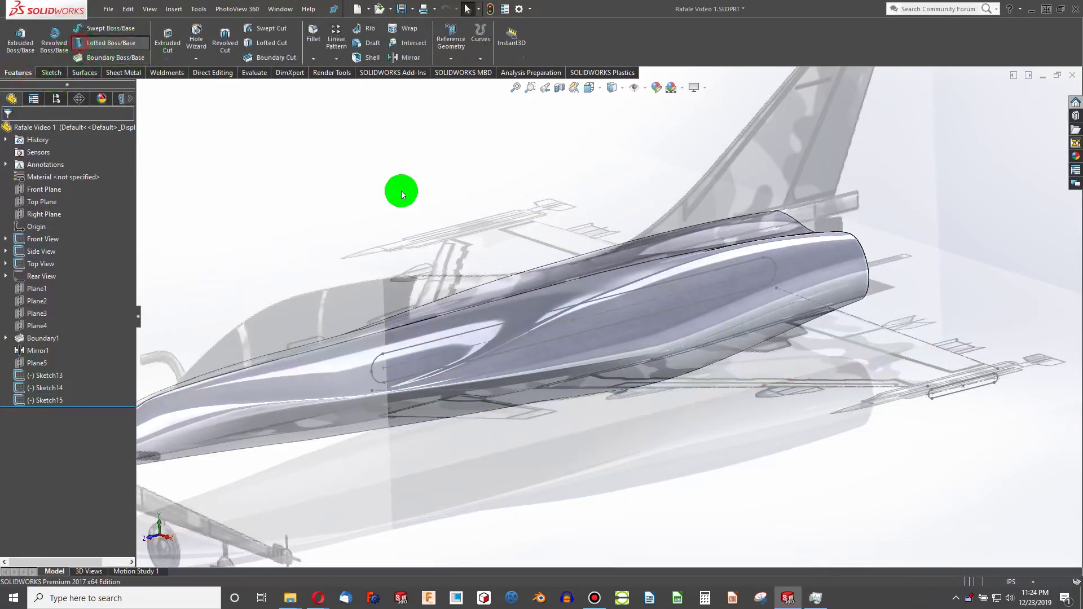
click(968, 385)
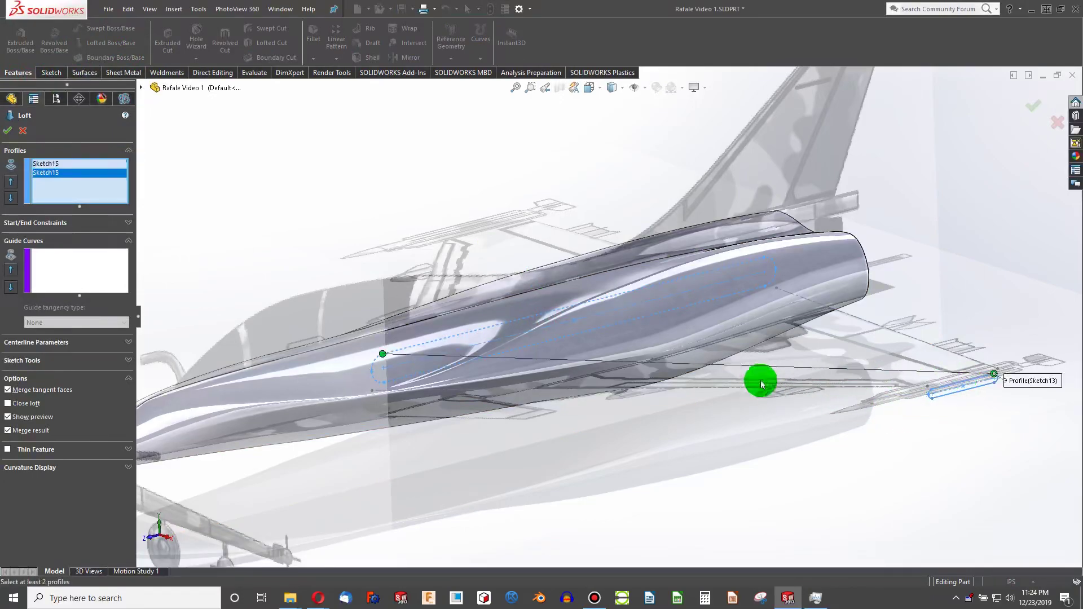
middle_drag(631, 346, 645, 437)
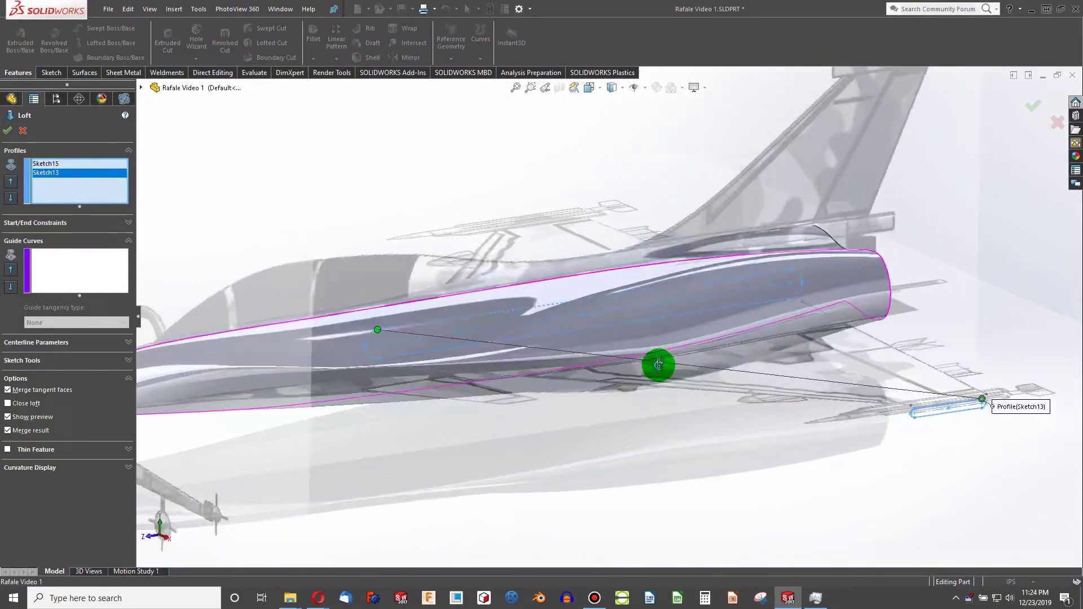
middle_drag(658, 365, 505, 315)
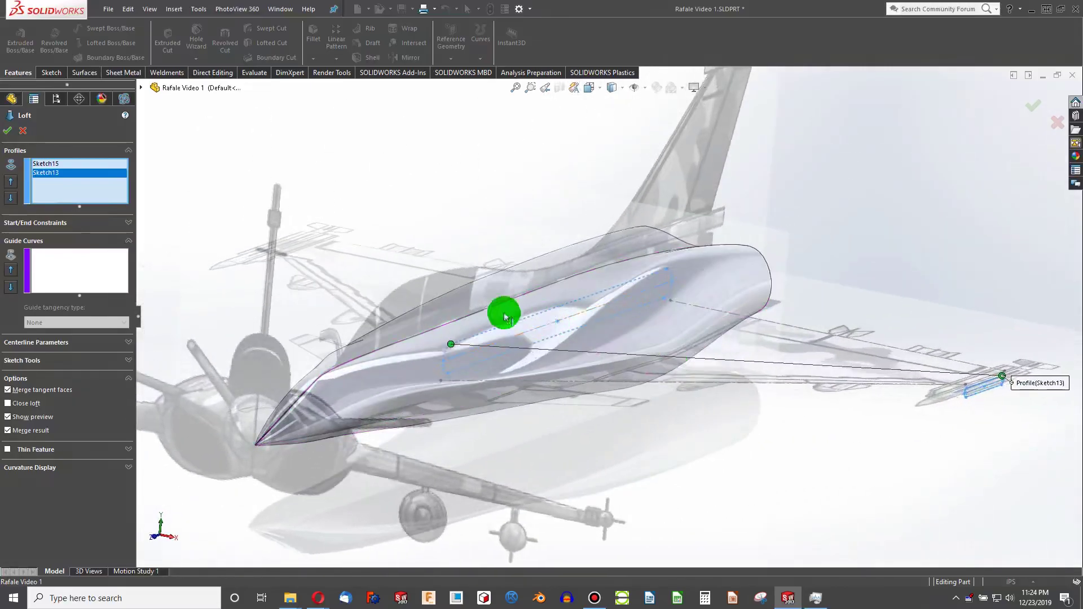
middle_drag(982, 385, 967, 406)
scroll(969, 412, up, 4)
scroll(930, 321, down, 5)
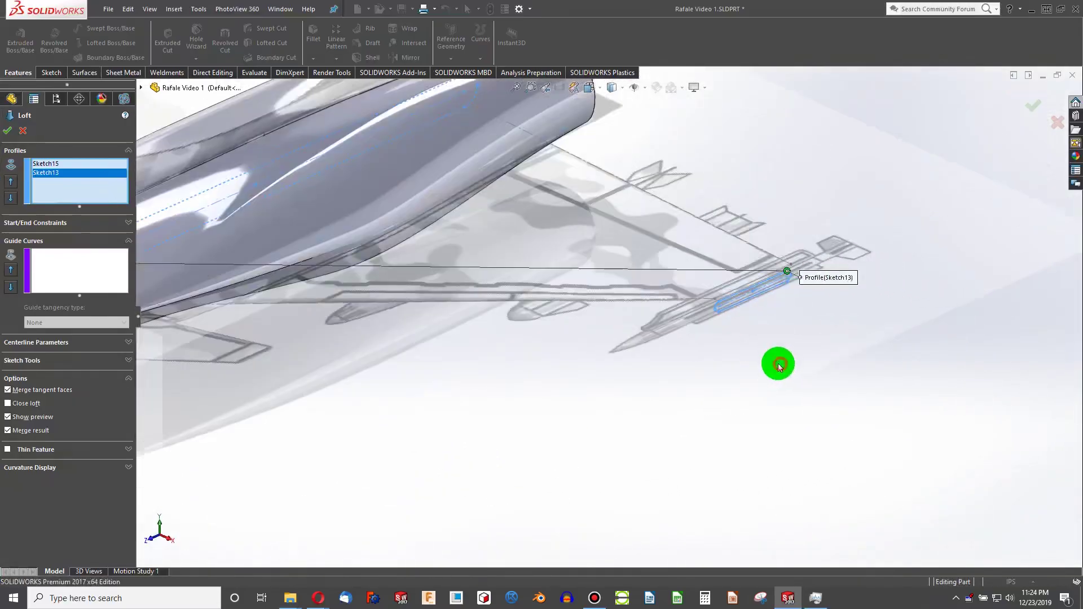
scroll(771, 353, up, 5)
scroll(765, 352, down, 4)
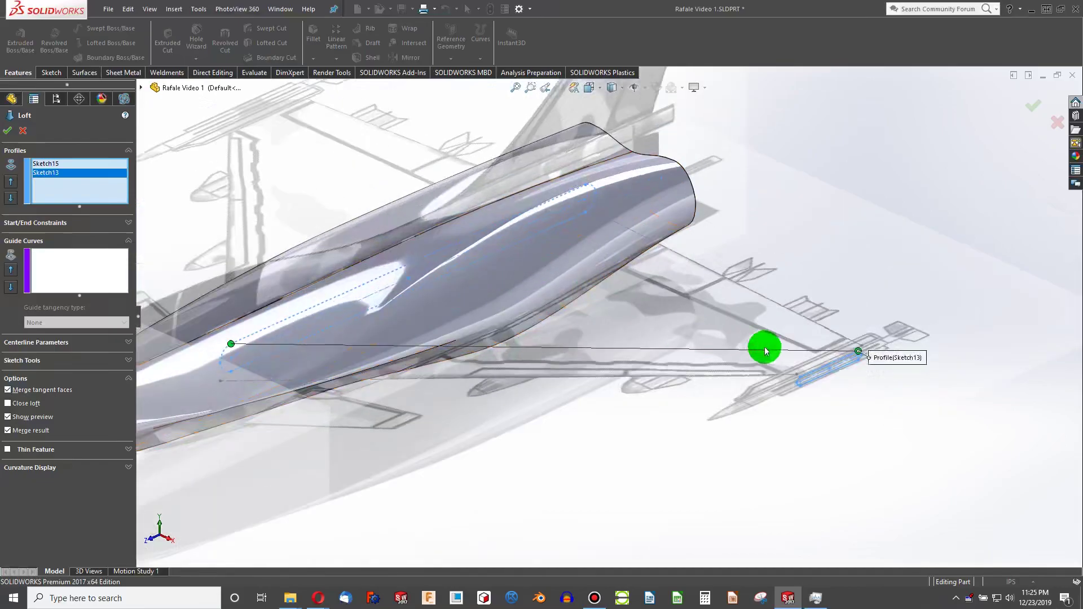
Step: Move the loft connector on the tip slot to its front end, matching the root connector, and create the wing loft
drag(856, 351, 836, 357)
scroll(766, 374, up, 4)
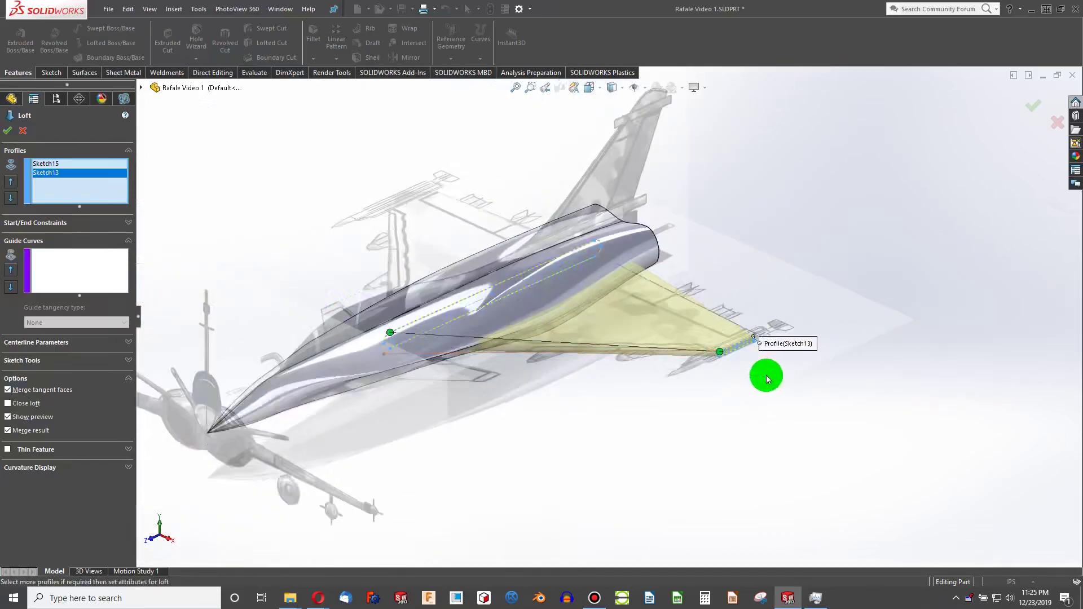
scroll(568, 305, down, 2)
middle_drag(564, 292, 599, 338)
click(8, 132)
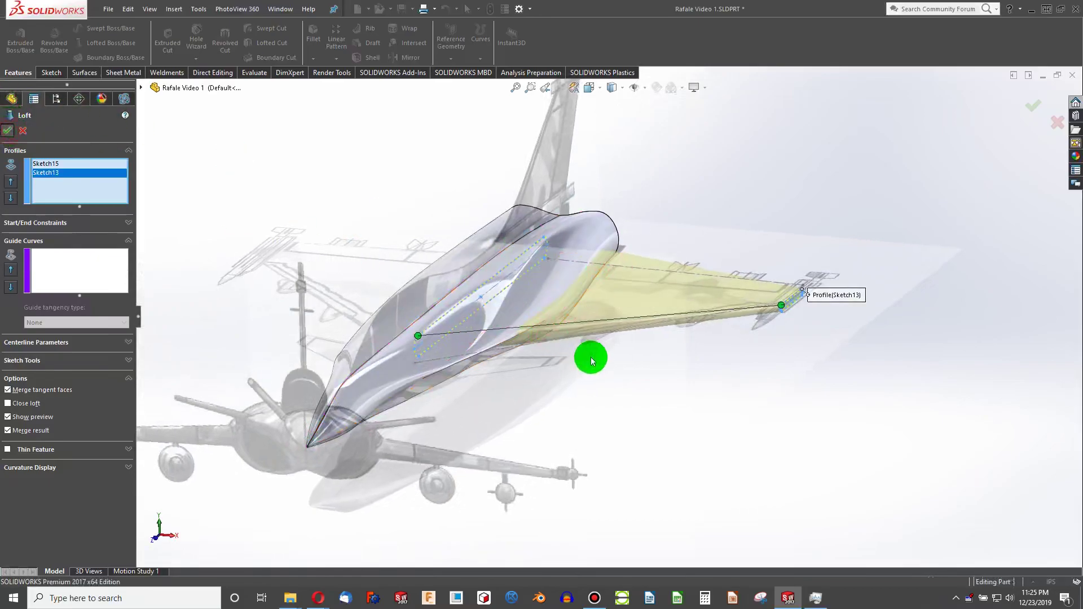
Step: Compare the lofted wing's thickness and slope with the front reference picture, especially at the wing root
key(ctrl+1)
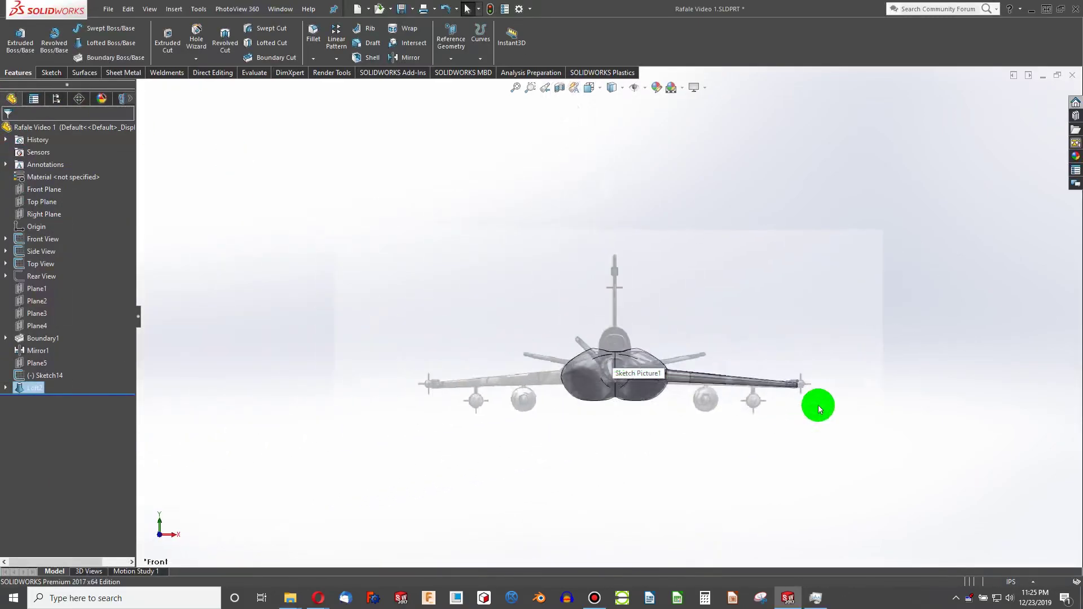
scroll(817, 404, down, 3)
scroll(649, 401, down, 3)
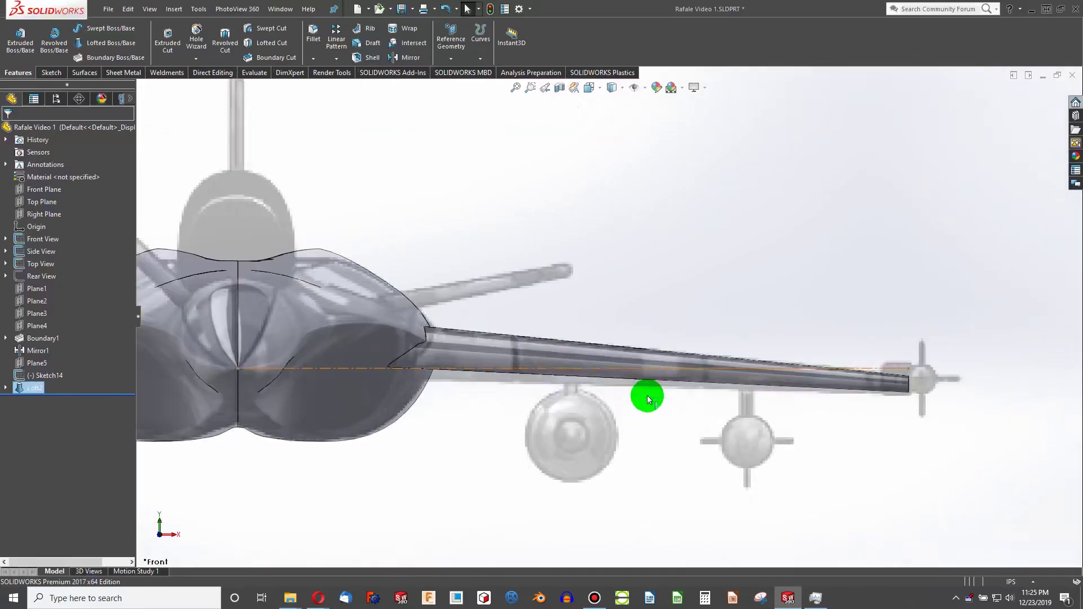
scroll(468, 360, down, 3)
middle_drag(472, 363, 469, 361)
key(ctrl+1)
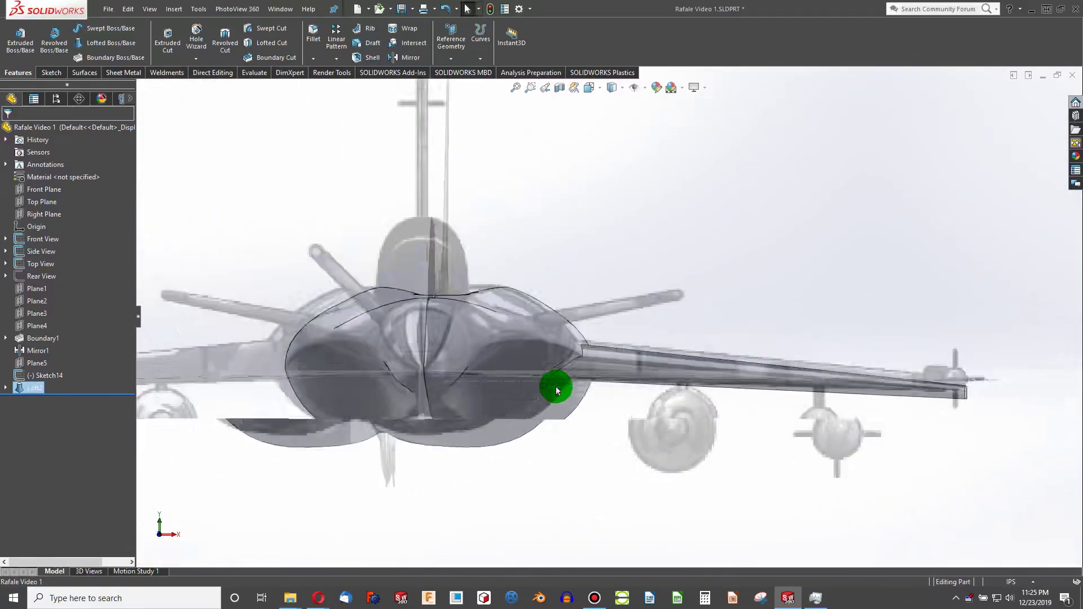
scroll(668, 287, down, 3)
scroll(668, 292, down, 2)
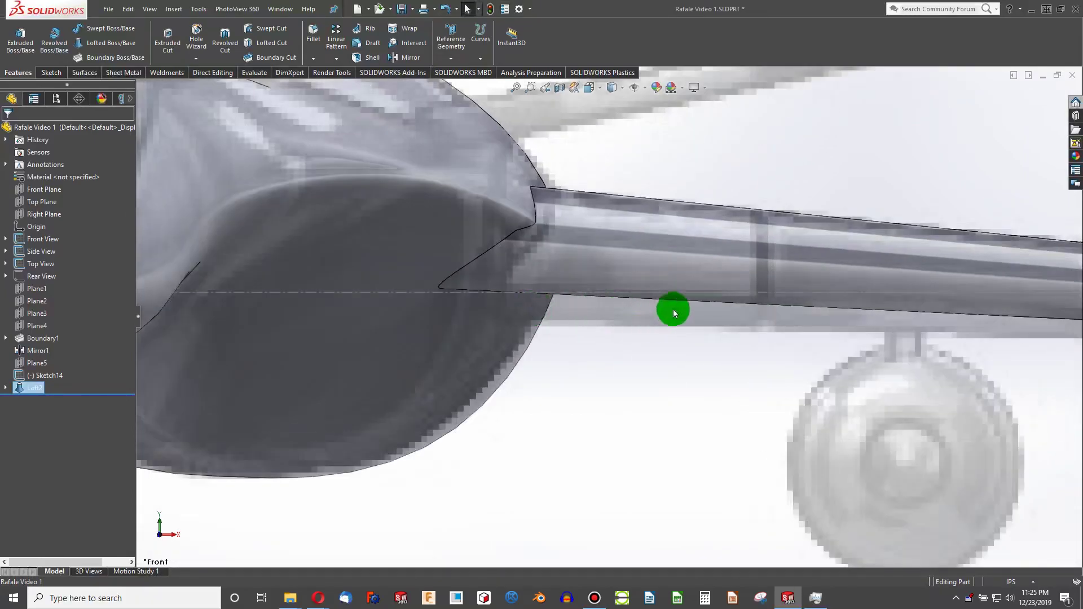
scroll(668, 325, up, 5)
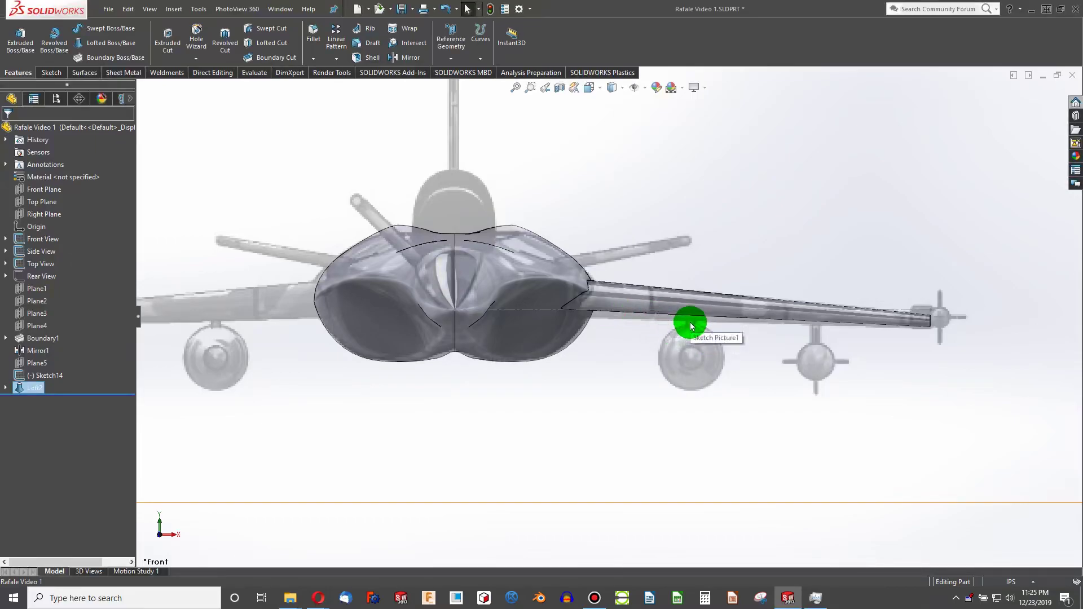
Step: Check the wing's outline against the top reference picture and inspect its tip and its junction with the fuselage
key(ctrl+4)
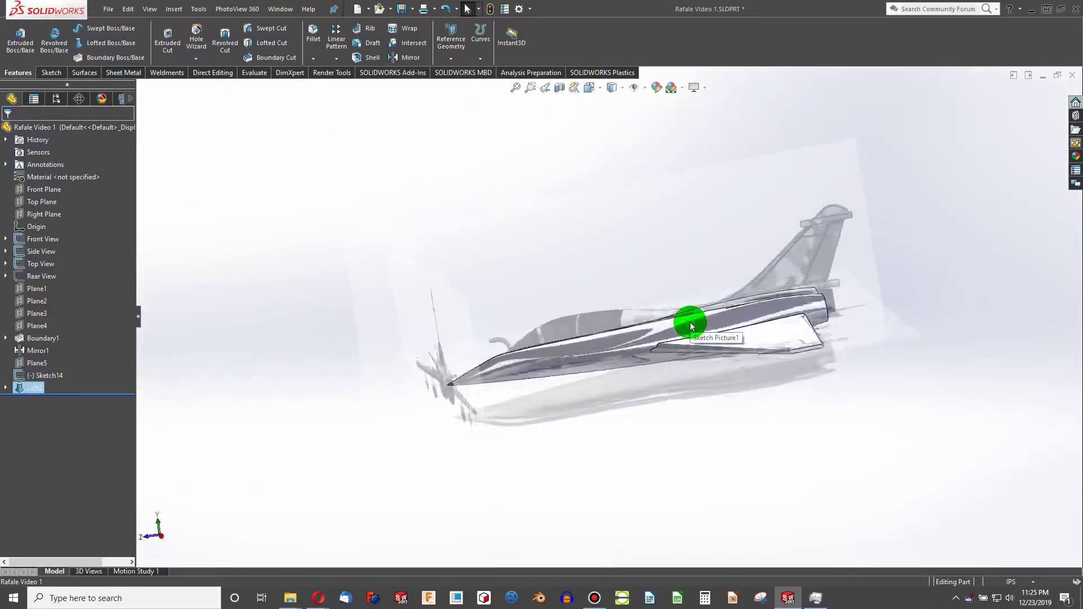
key(ctrl+5)
scroll(672, 309, down, 10)
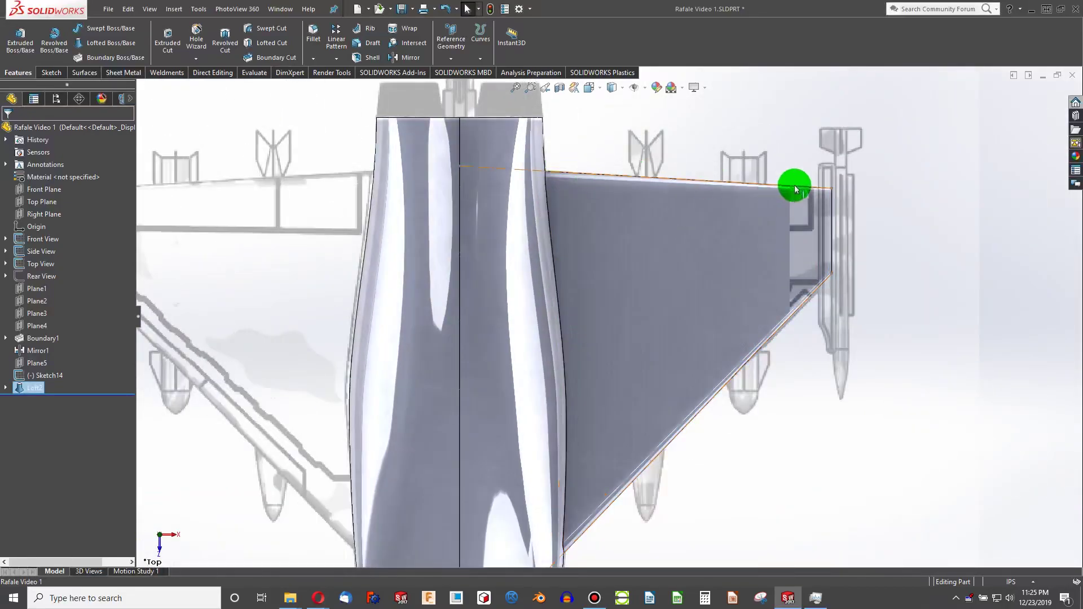
middle_drag(658, 360, 630, 251)
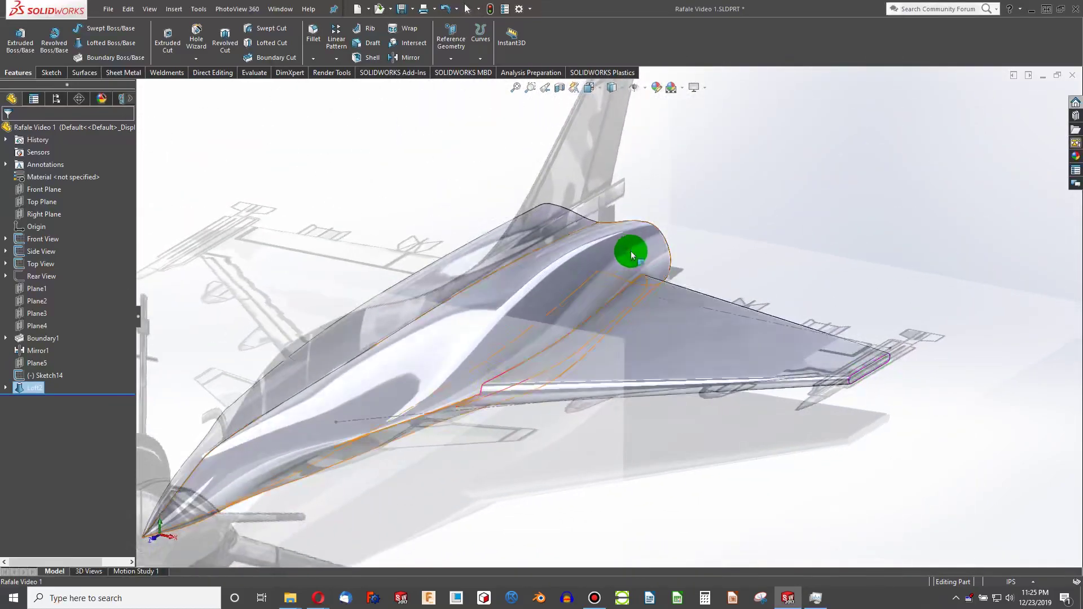
scroll(630, 251, up, 2)
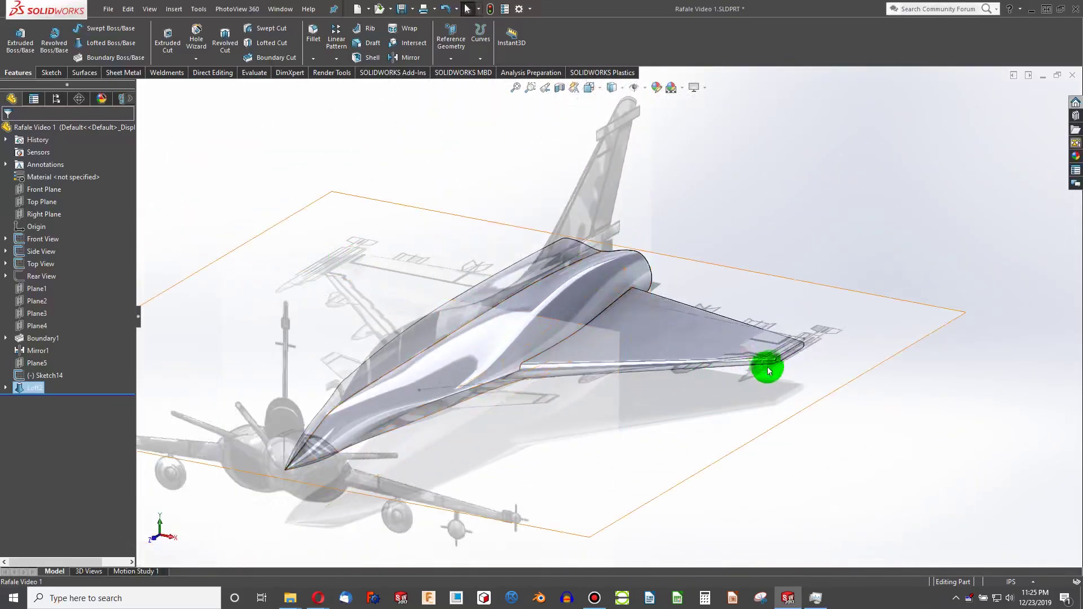
scroll(769, 364, down, 7)
scroll(702, 329, up, 2)
scroll(702, 329, up, 1)
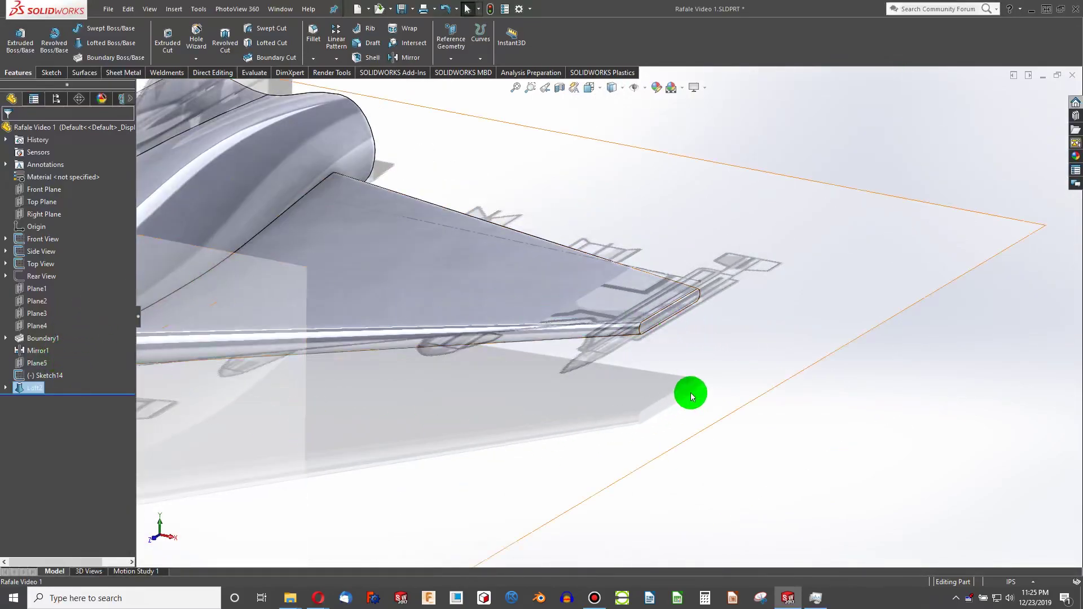
scroll(544, 374, up, 5)
scroll(474, 324, down, 2)
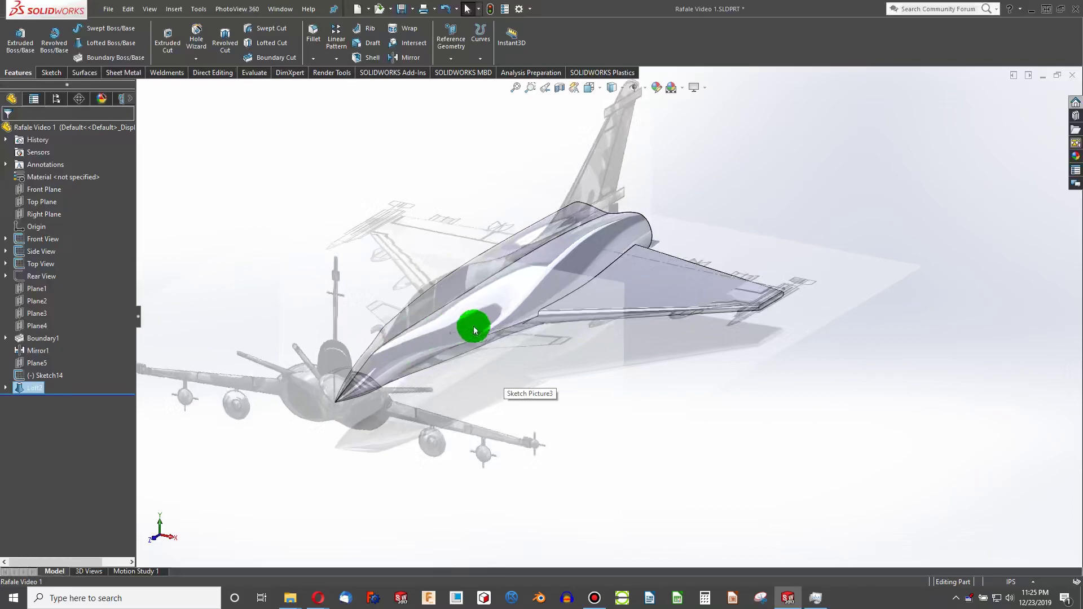
Step: Start a sketch on the Front Plane for the wing-tip rail shown in the front reference picture
middle_drag(496, 333, 35, 163)
click(40, 189)
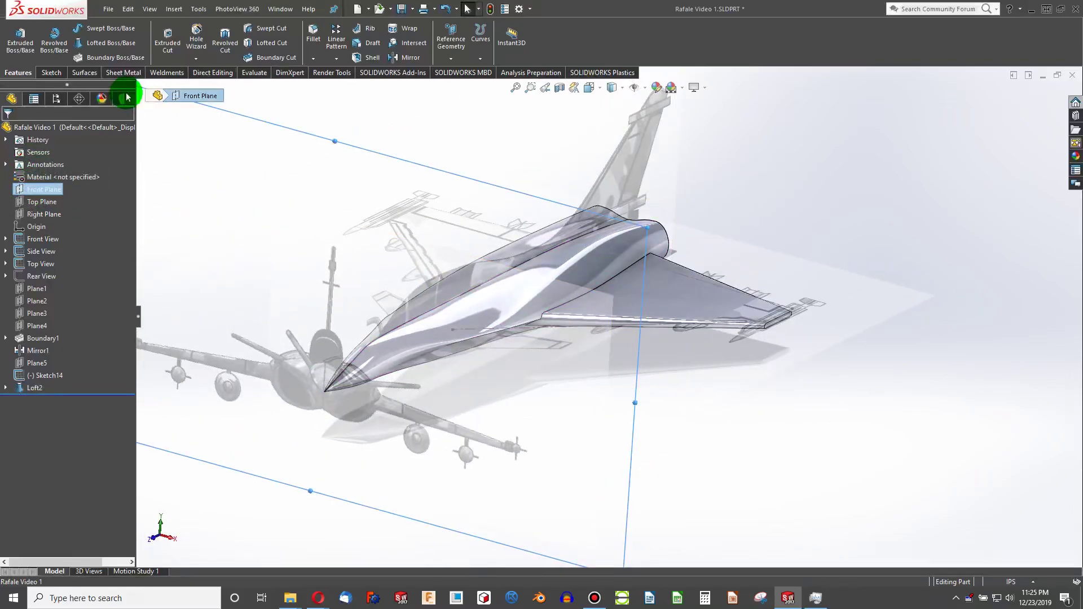
click(45, 73)
click(23, 38)
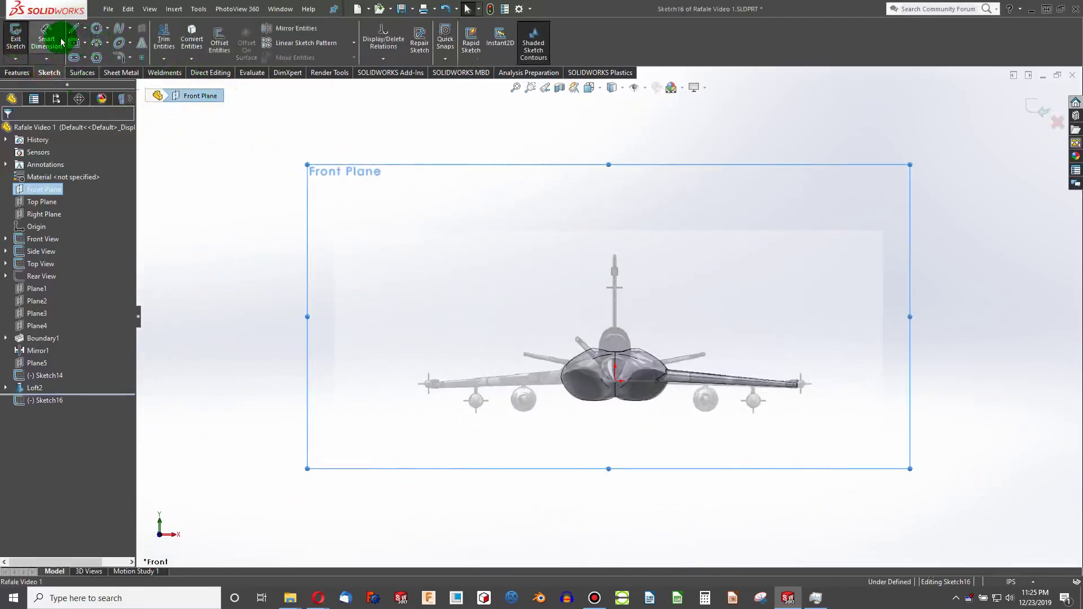
scroll(773, 367, down, 10)
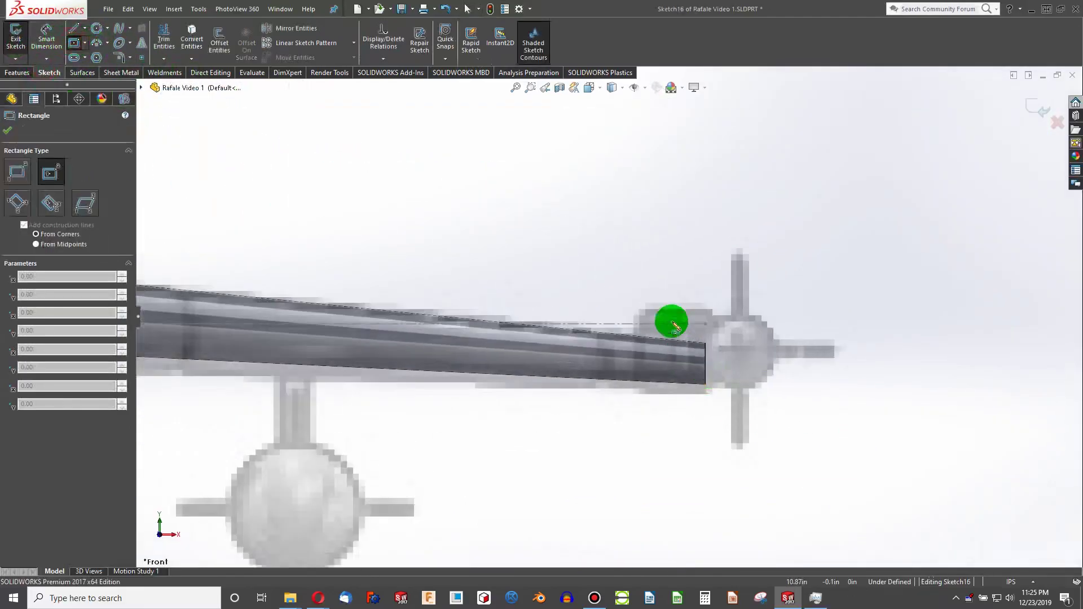
click(632, 307)
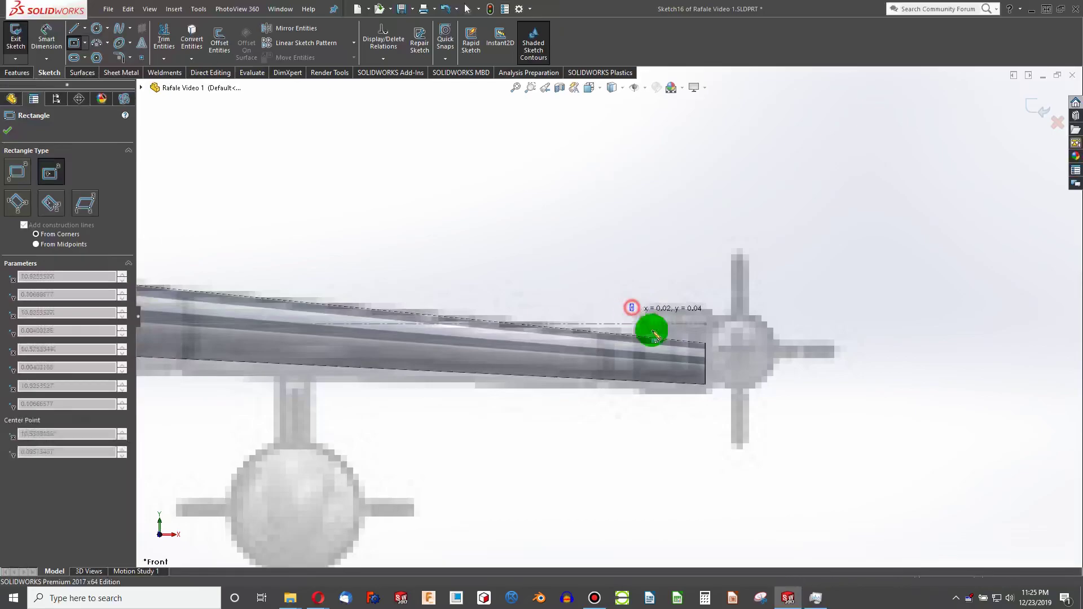
click(714, 384)
key(Escape)
click(479, 192)
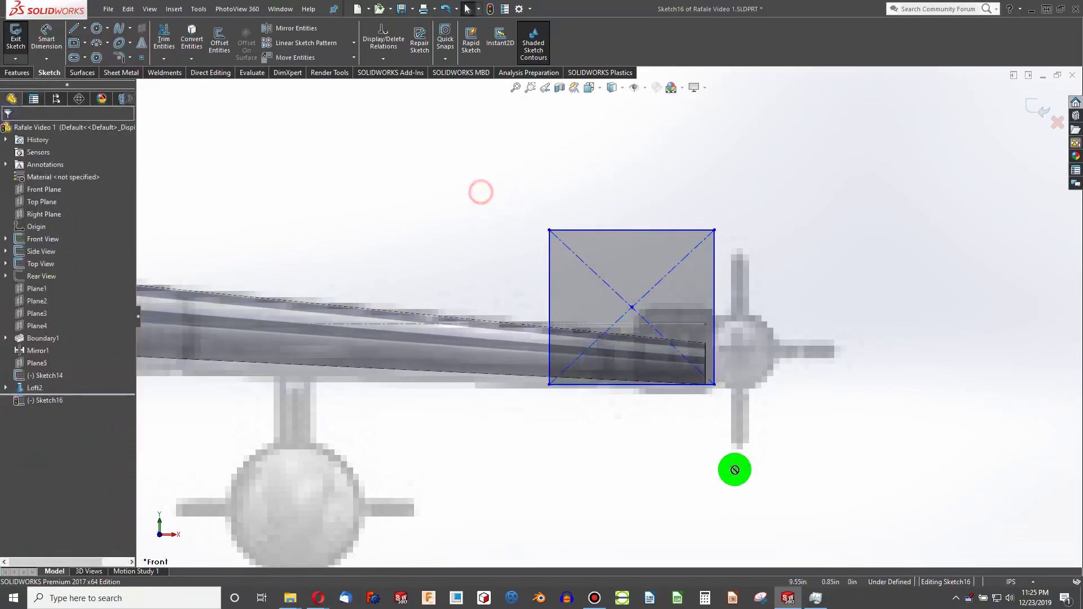
key(Delete)
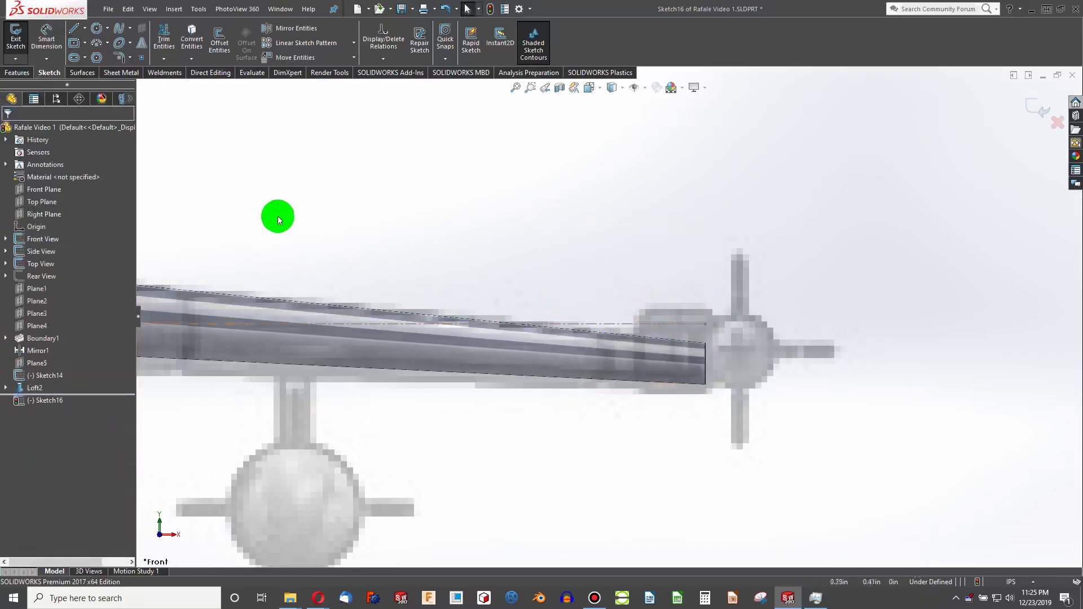
Step: Sketch a corner rectangle about 0.58 by 0.58 in around the wing-tip rail in the front reference picture
click(84, 42)
click(87, 62)
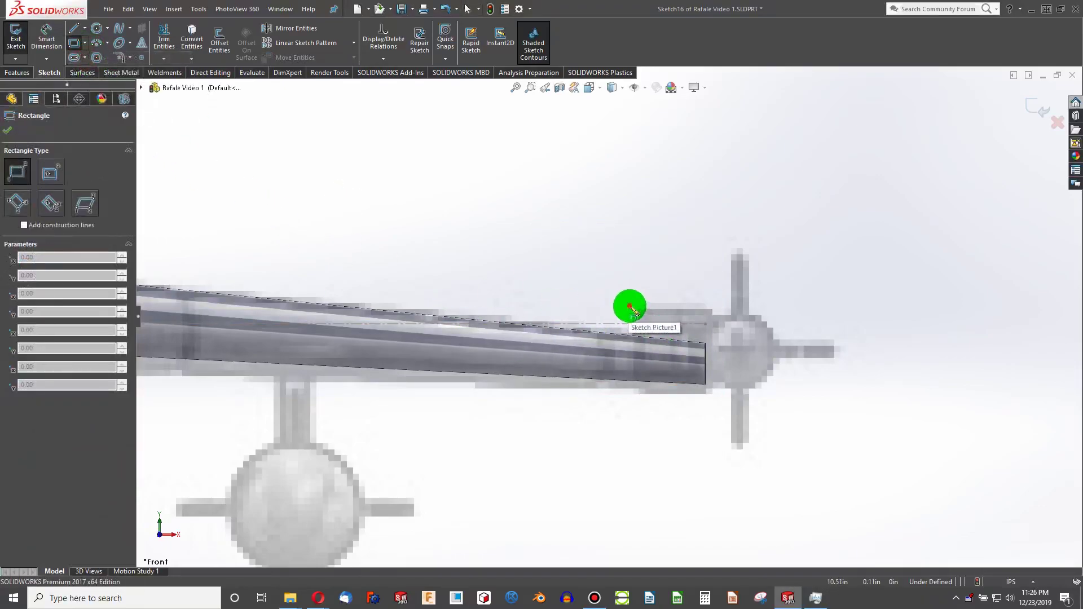
drag(630, 307, 715, 394)
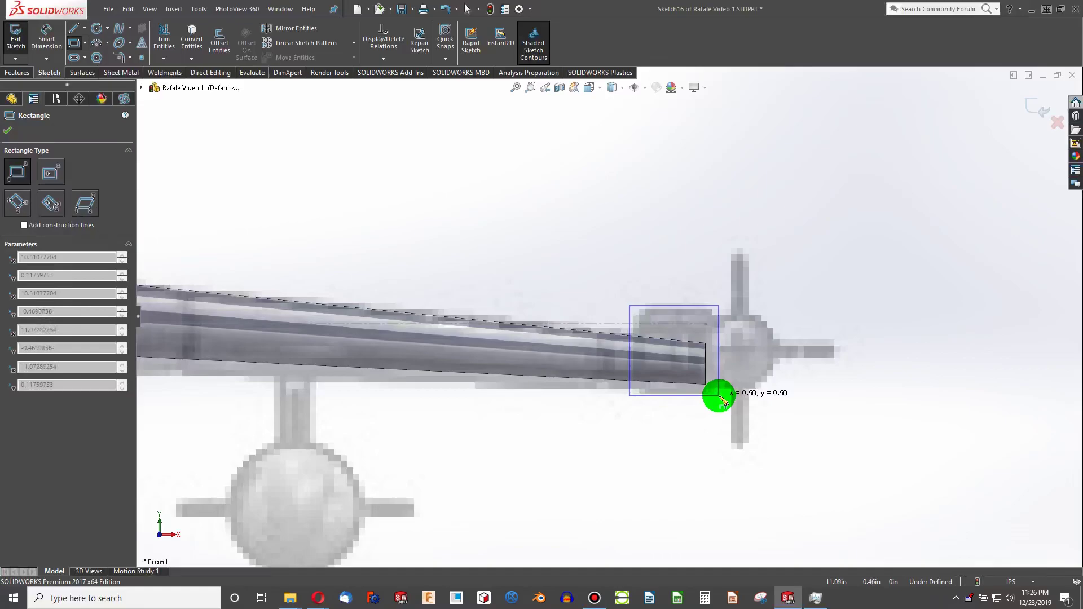
click(719, 396)
key(Escape)
Step: Start a Boss-Extrude of the wing-tip rectangle with its start condition set to Offset
scroll(698, 387, up, 2)
middle_drag(677, 365, 568, 394)
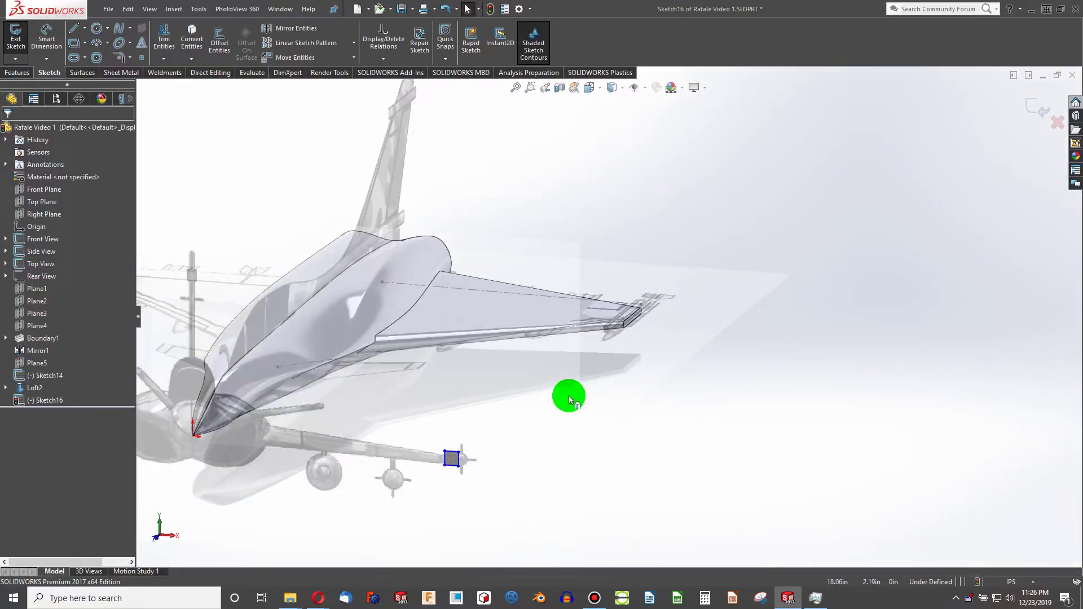
click(16, 73)
click(17, 45)
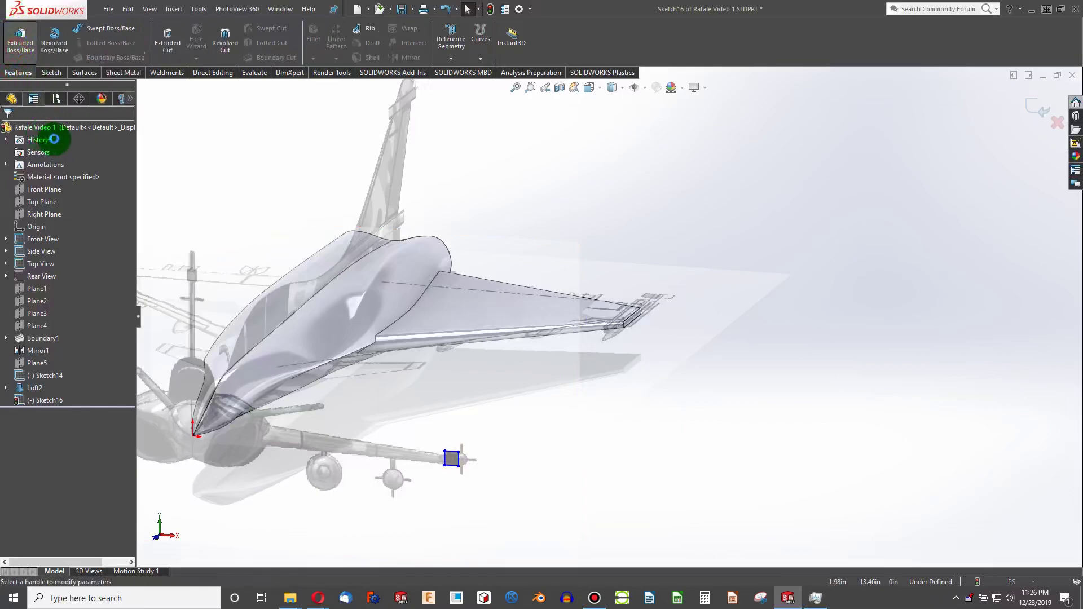
click(53, 164)
click(54, 202)
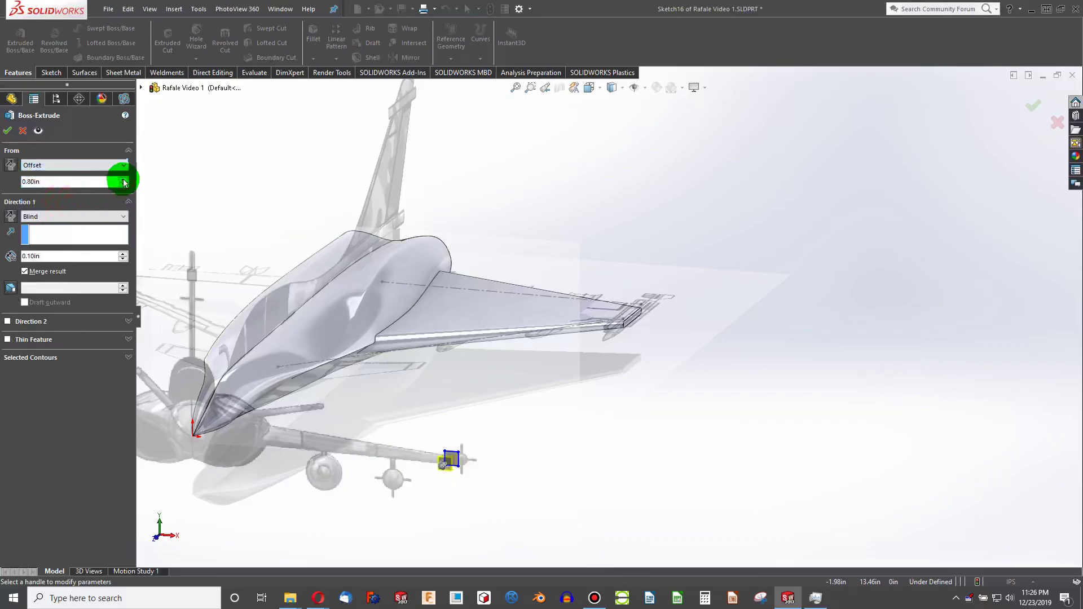
Step: Try start offsets of 10 and 30 in for the extrusion and set it to 25 in, near the wing tip
click(123, 179)
click(9, 164)
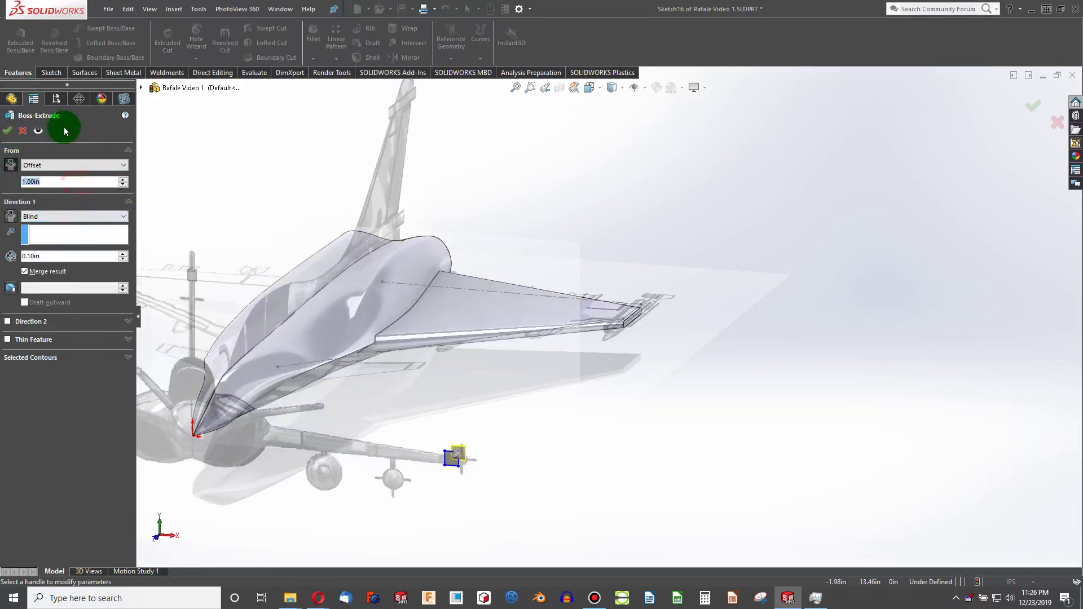
text(10)
key(Return)
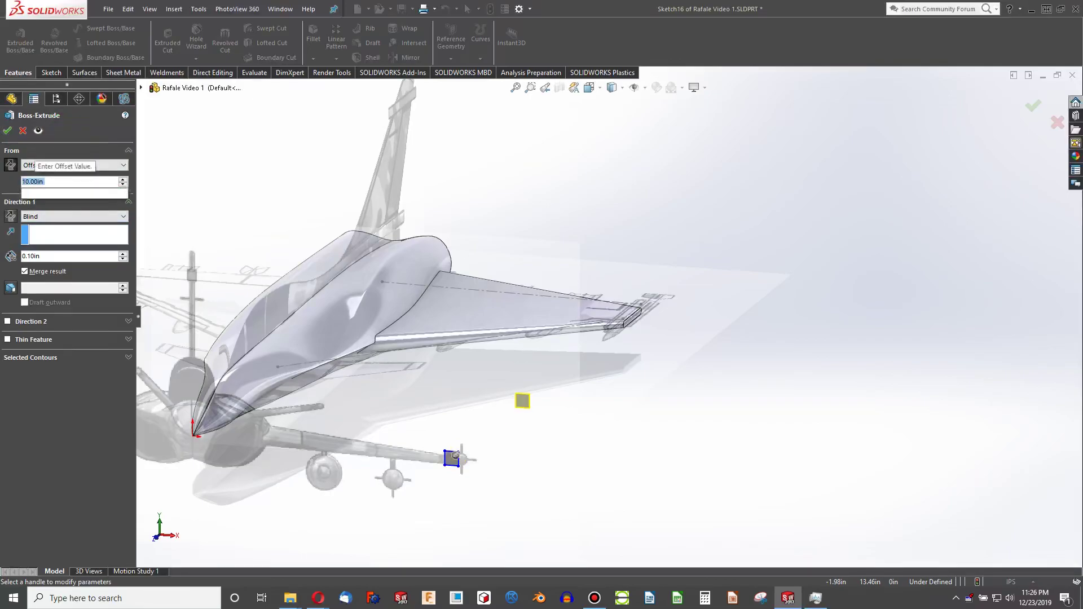
text(30)
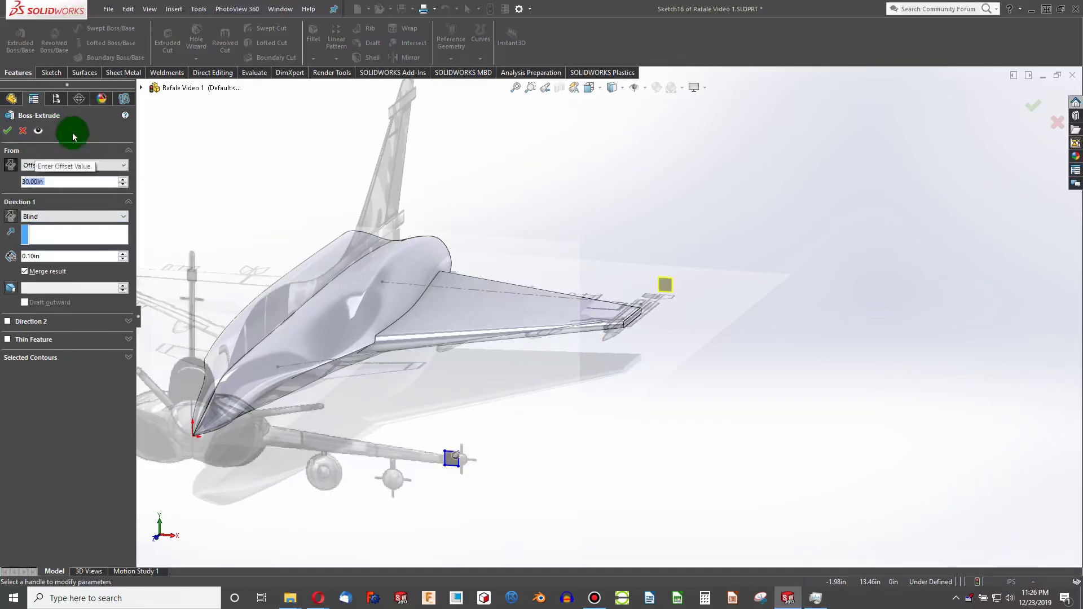
text(25)
key(Return)
Step: Set the start offset to 26.70 in to match the rail's rear end in the top reference picture
middle_drag(551, 304, 568, 425)
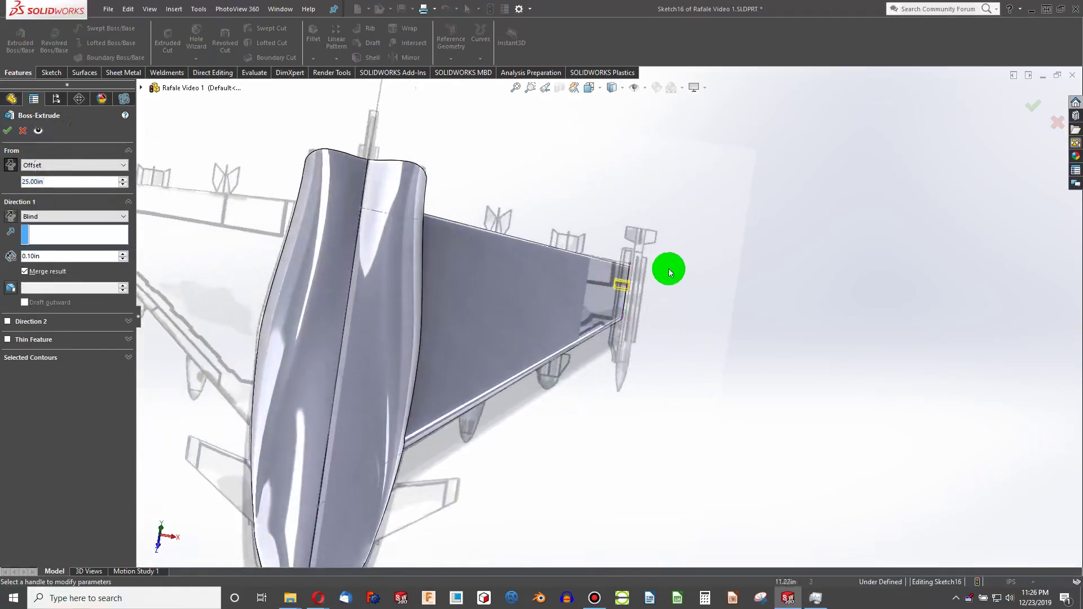
scroll(669, 273, down, 3)
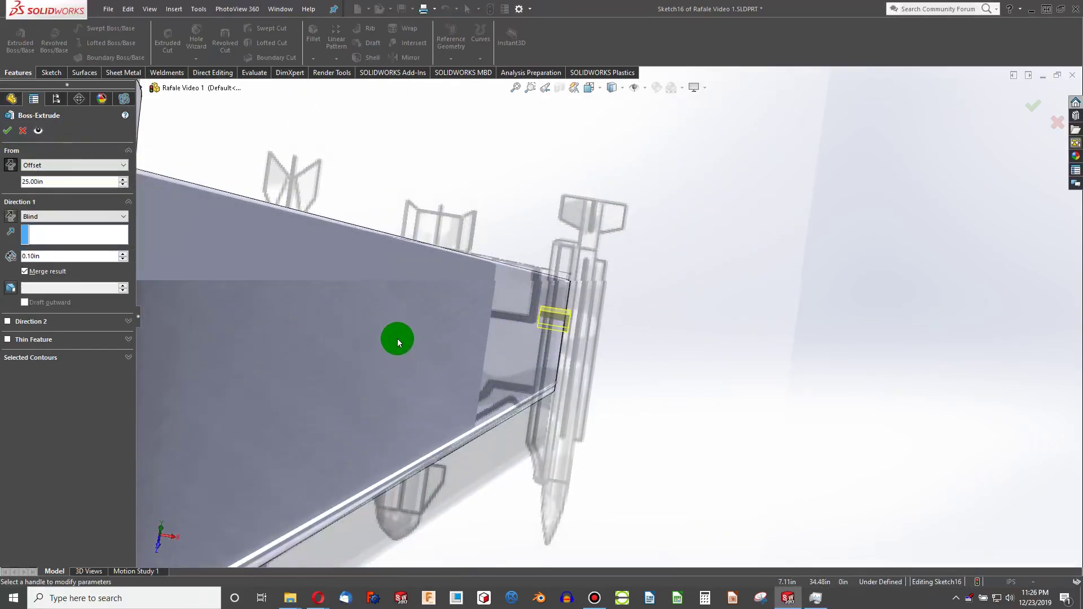
scroll(397, 338, up, 5)
middle_drag(397, 338, 395, 337)
key(ctrl+5)
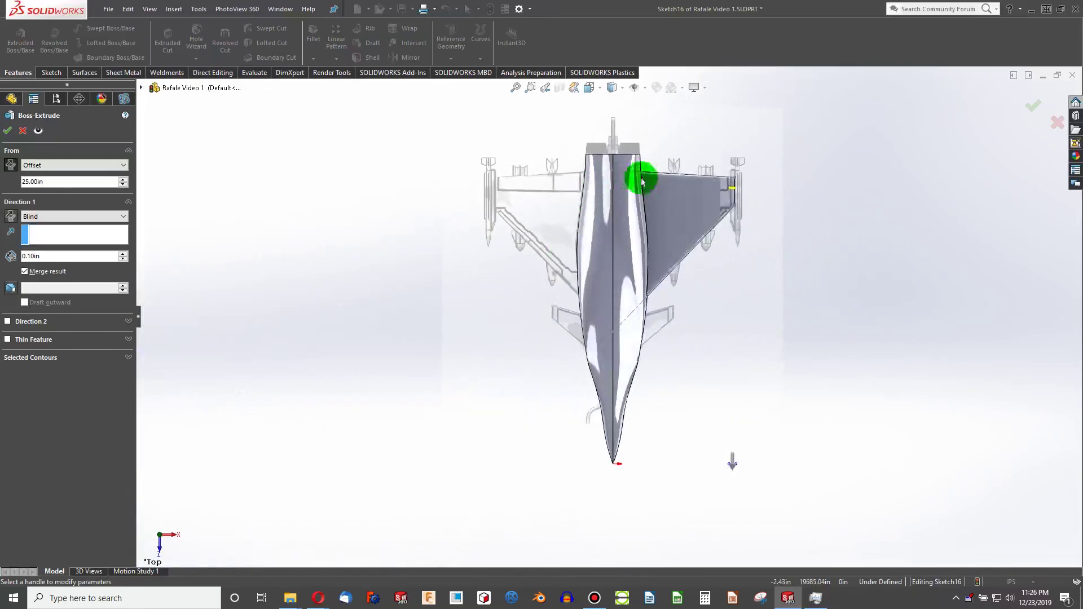
scroll(865, 261, down, 8)
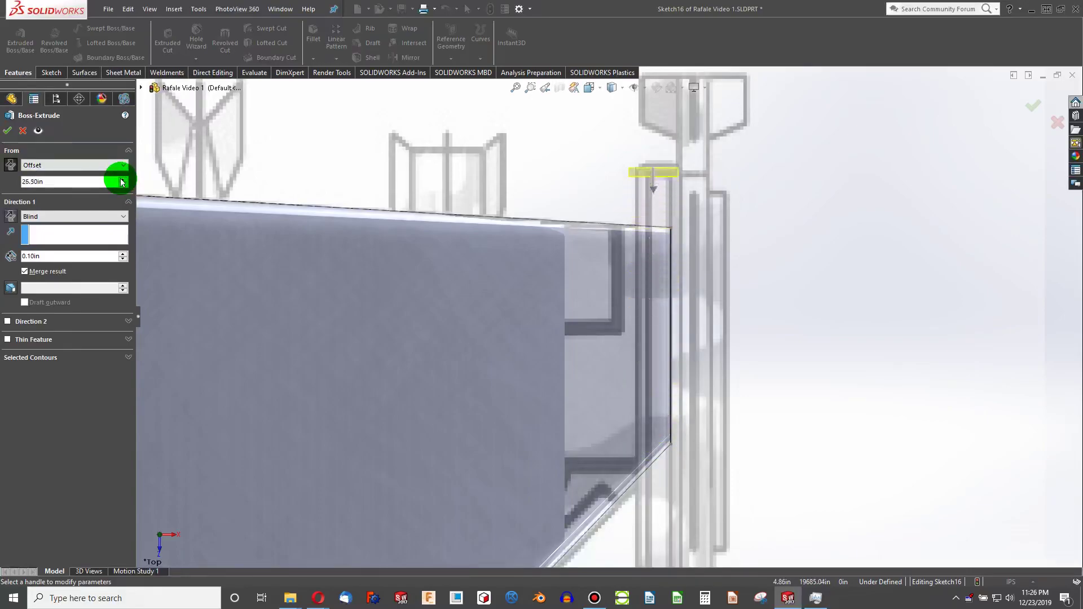
Step: Set the blind depth to 5.70 in, reaching the rail's front end in the top picture, and create the extrusion
click(127, 254)
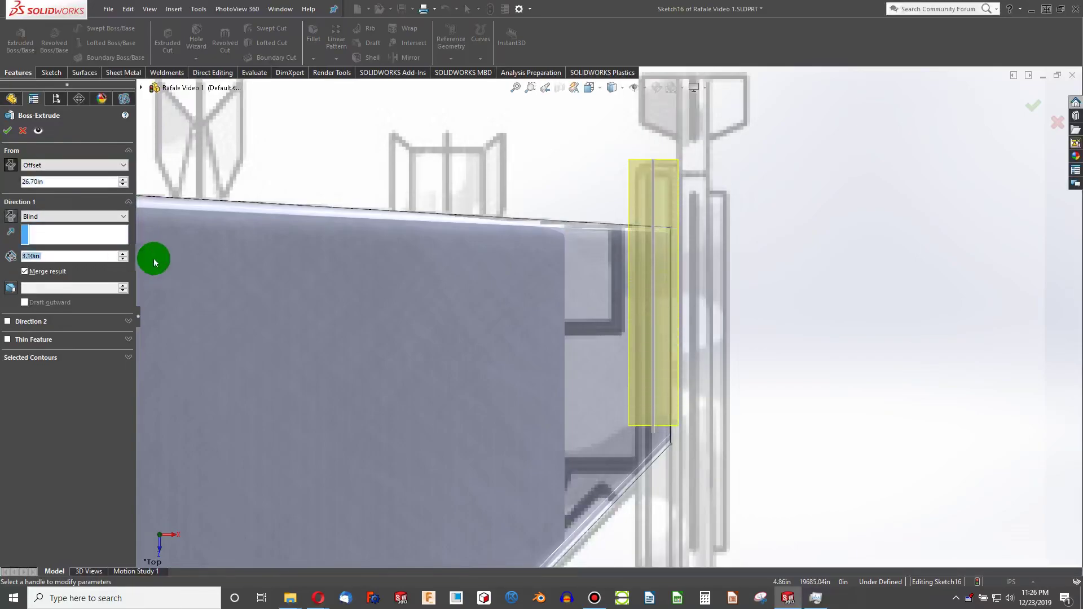
scroll(519, 307, up, 5)
scroll(642, 460, down, 2)
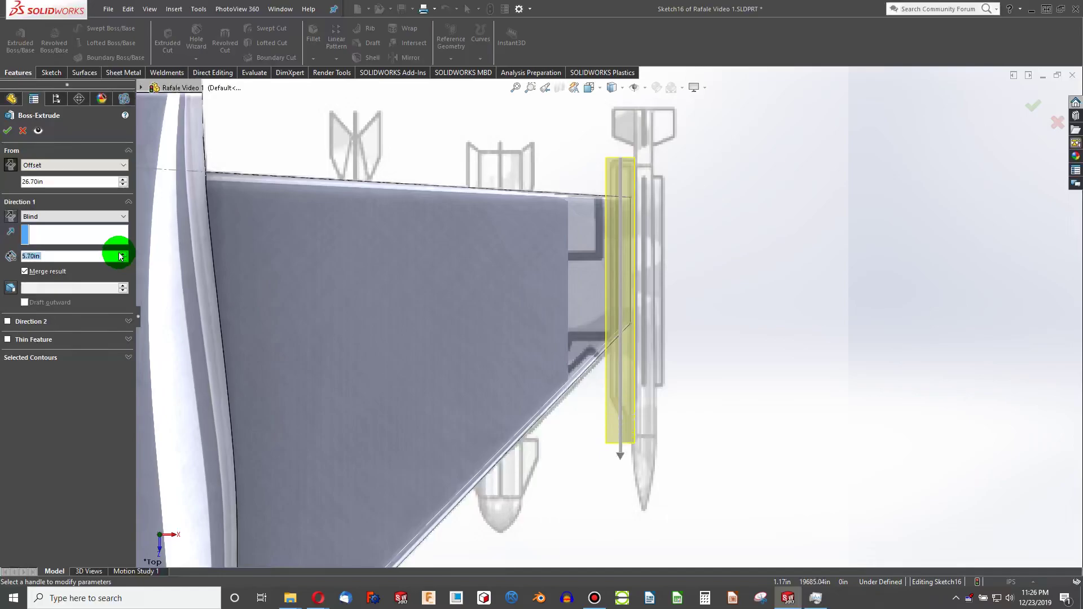
click(8, 131)
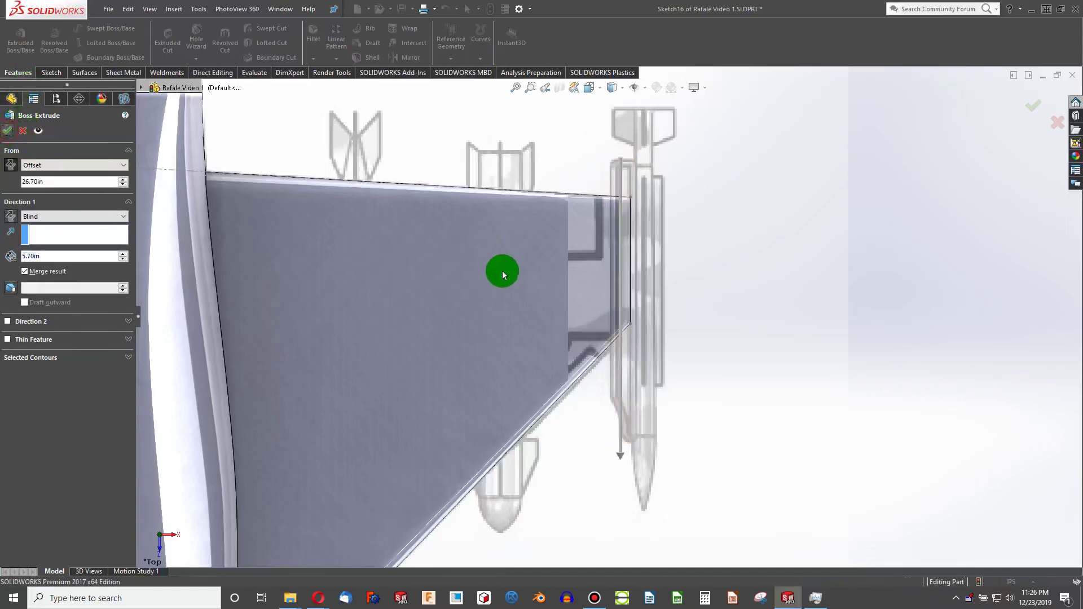
Step: Check the extruded wing-tip block's length and position against the top reference picture
scroll(564, 350, up, 2)
scroll(613, 361, down, 4)
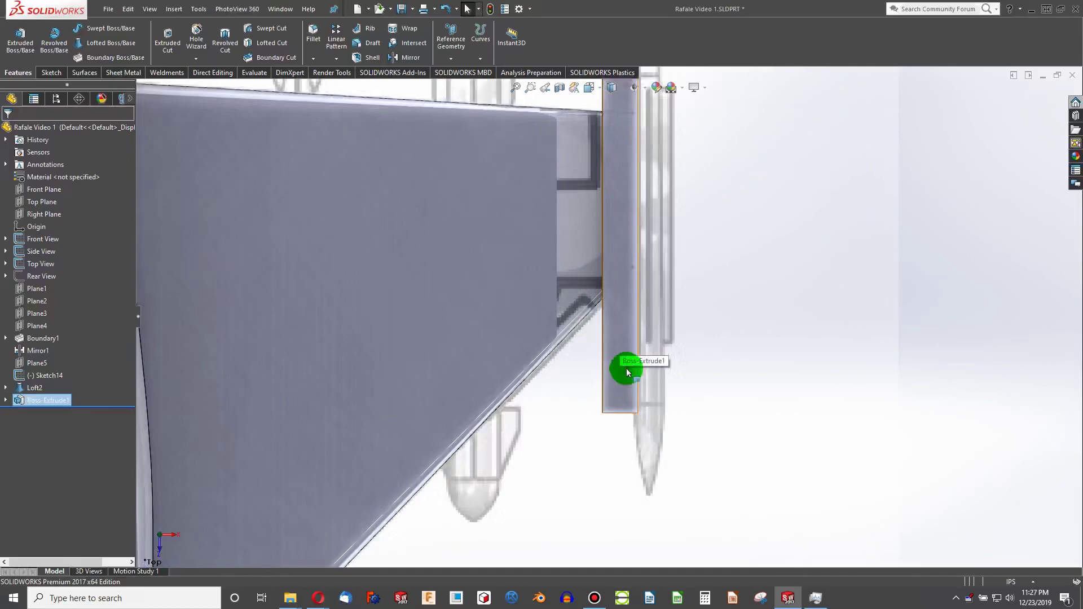
scroll(623, 366, up, 3)
middle_drag(625, 375, 640, 478)
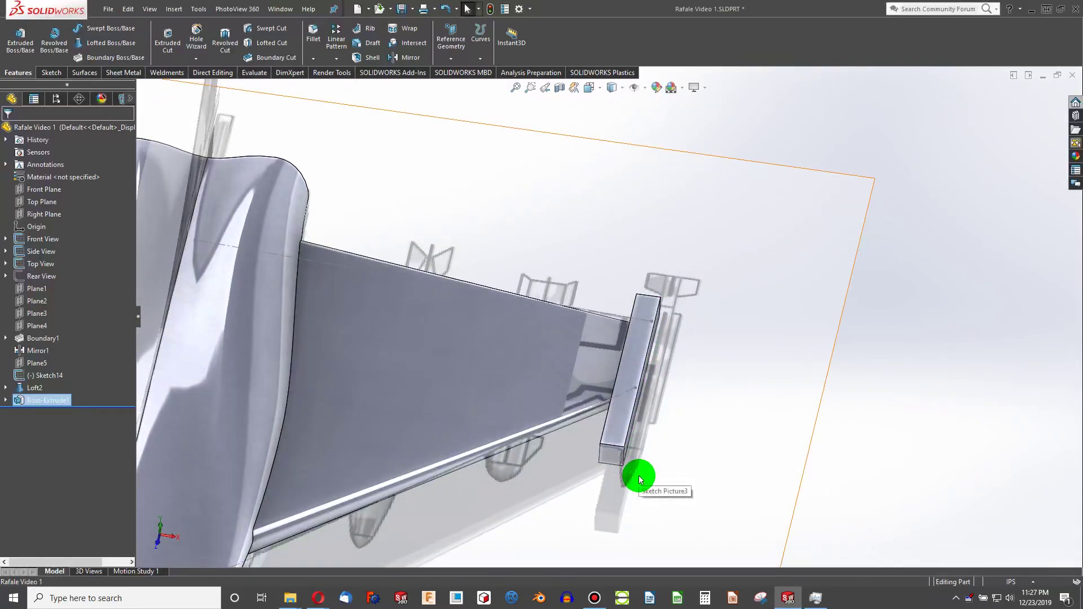
key(ctrl+5)
scroll(720, 188, down, 6)
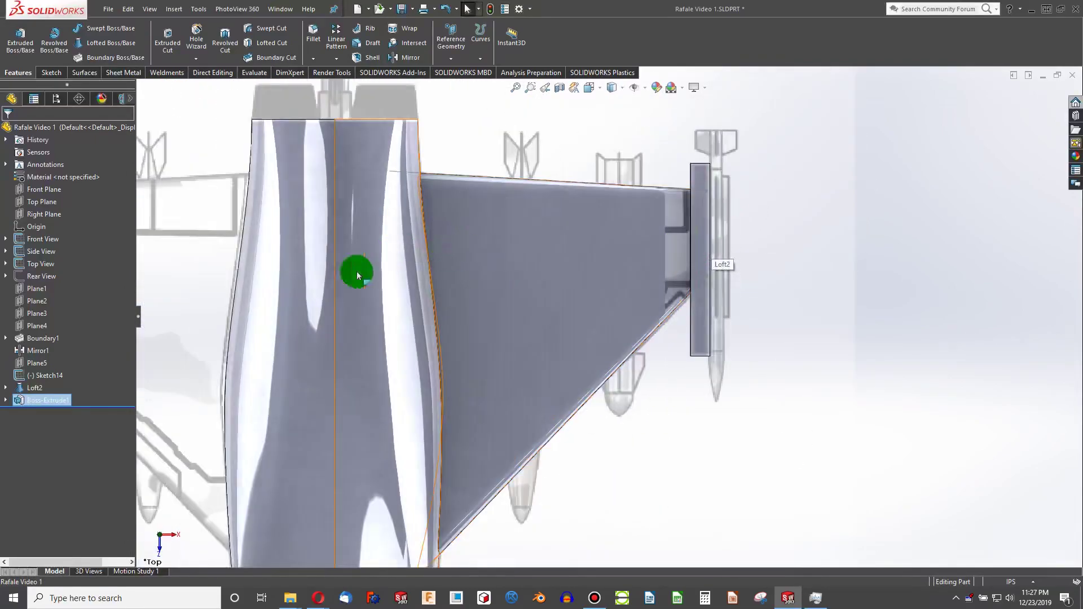
Step: Apply the clear glass appearance to the whole part so the reference pictures show through
right_click(44, 127)
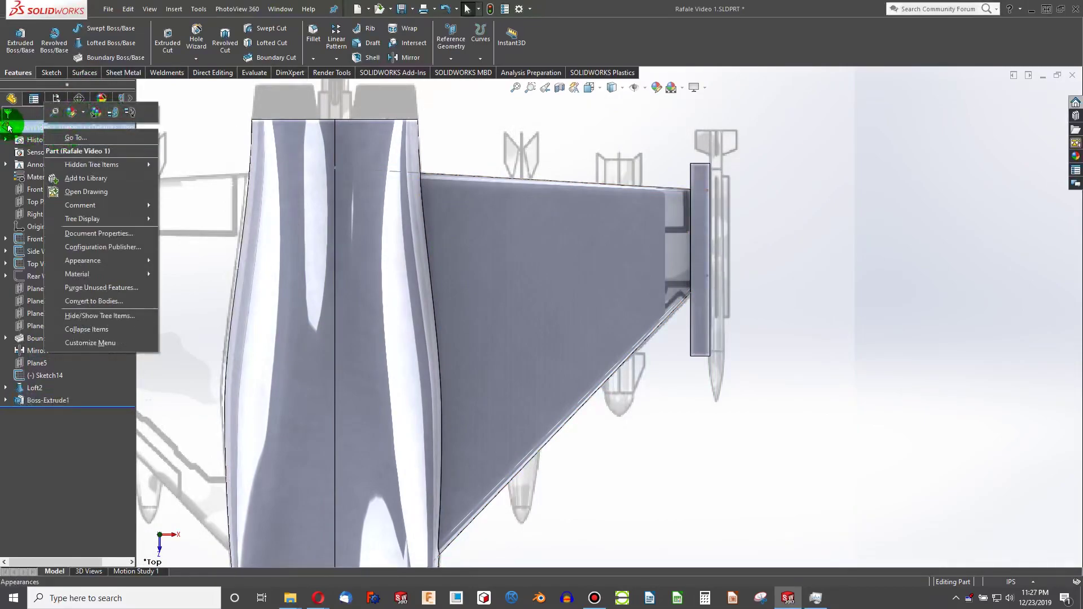
click(8, 127)
right_click(54, 126)
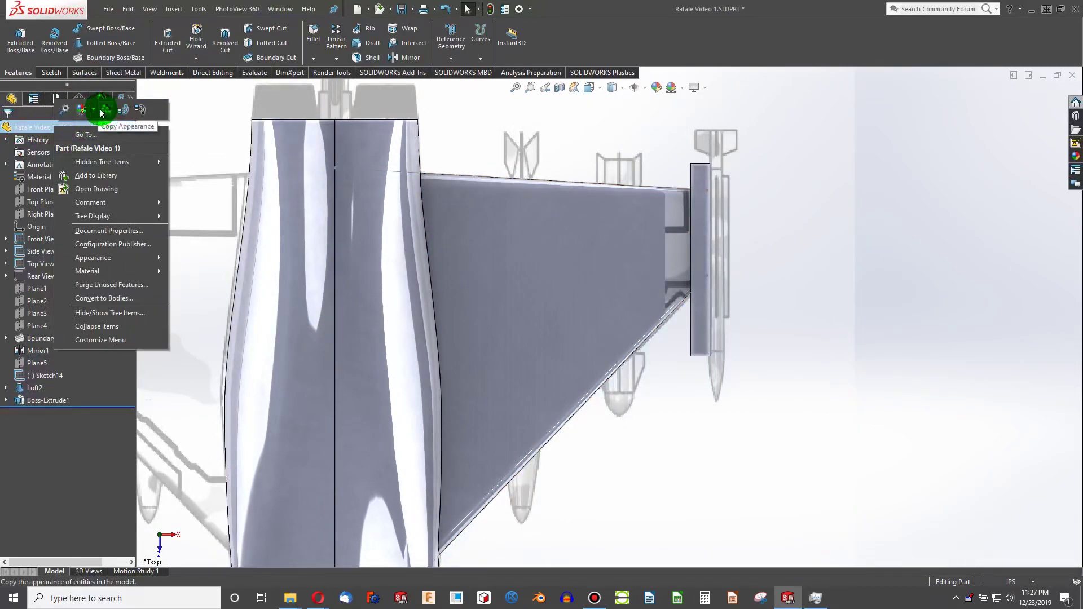
click(93, 111)
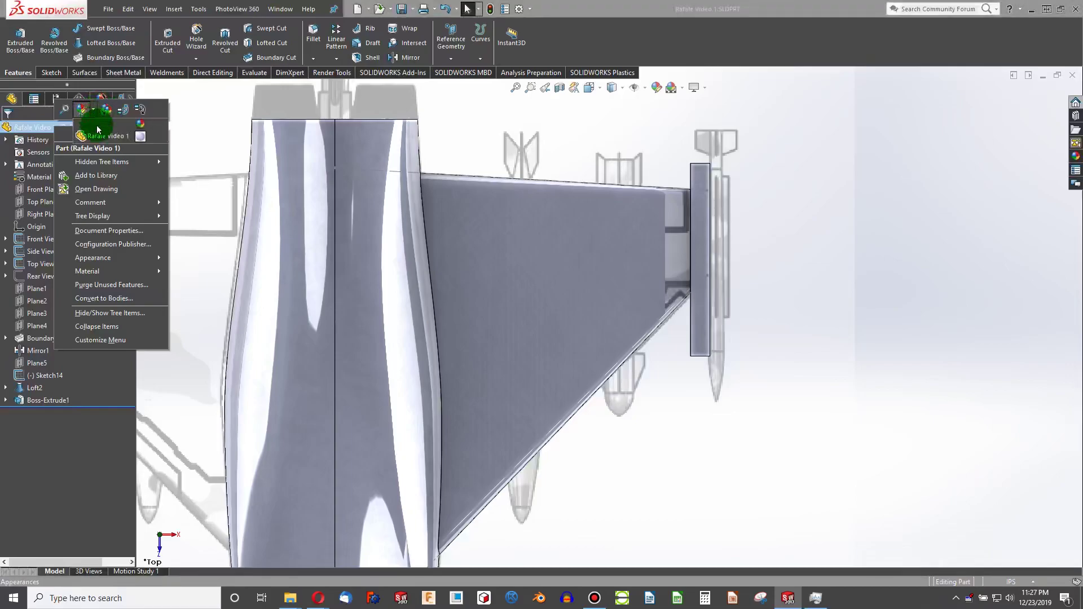
click(102, 136)
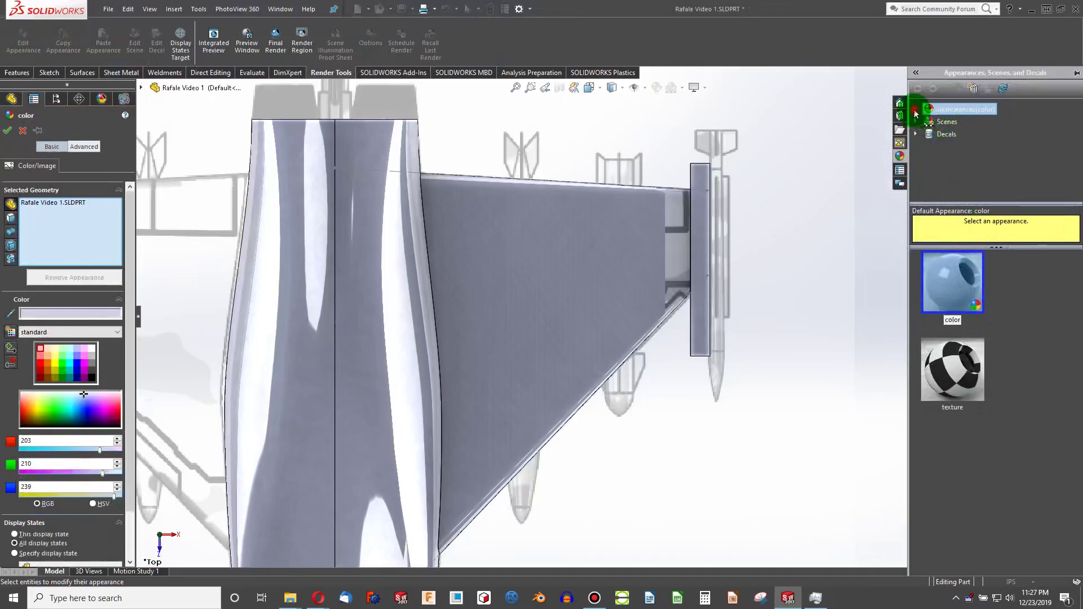
click(916, 113)
scroll(947, 145, down, 3)
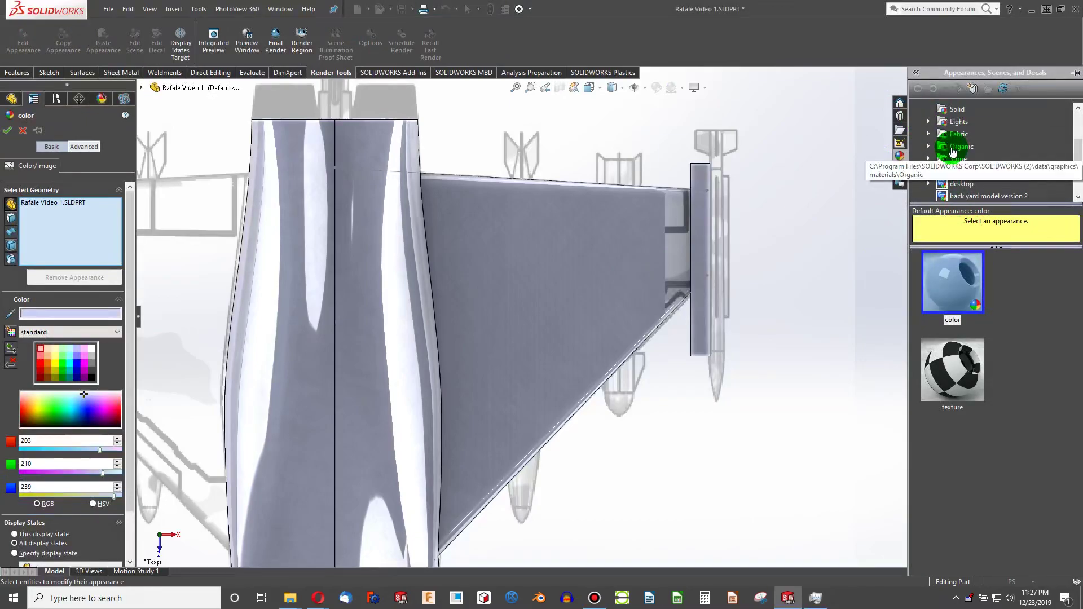
scroll(959, 141, up, 1)
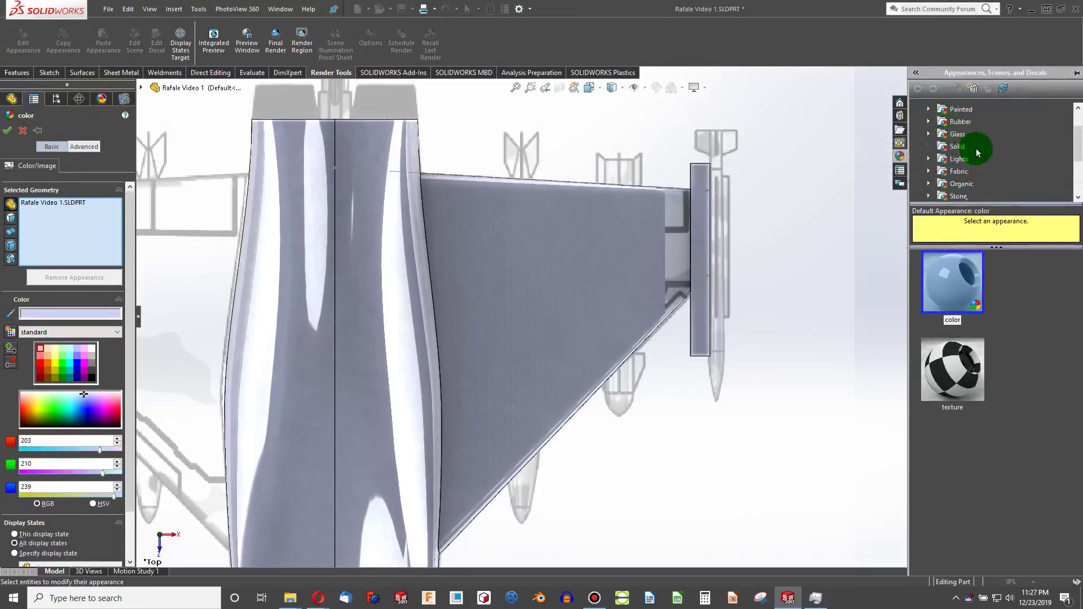
click(957, 133)
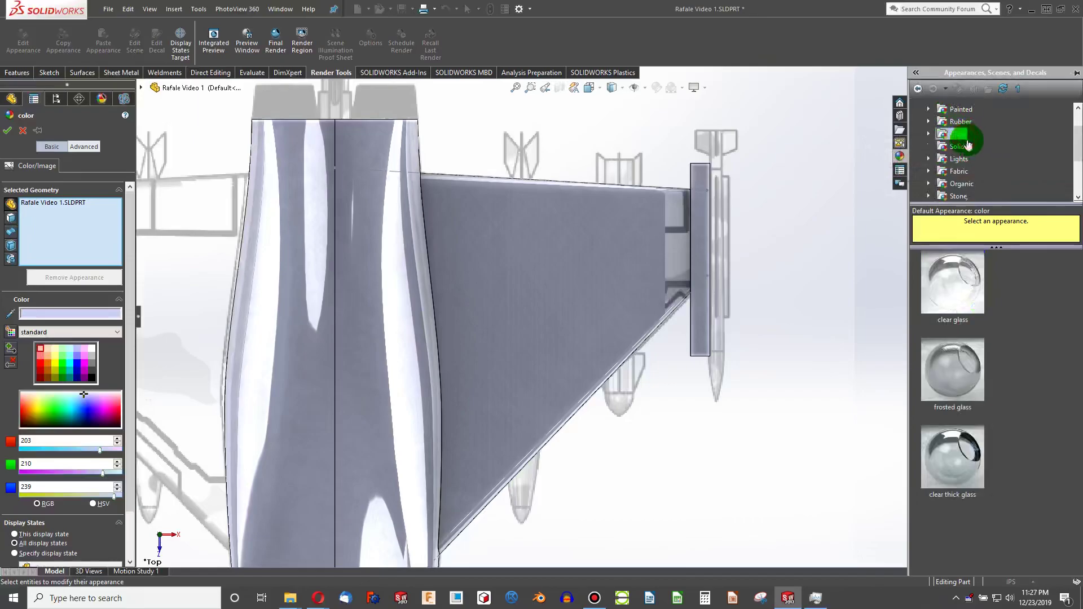
click(957, 263)
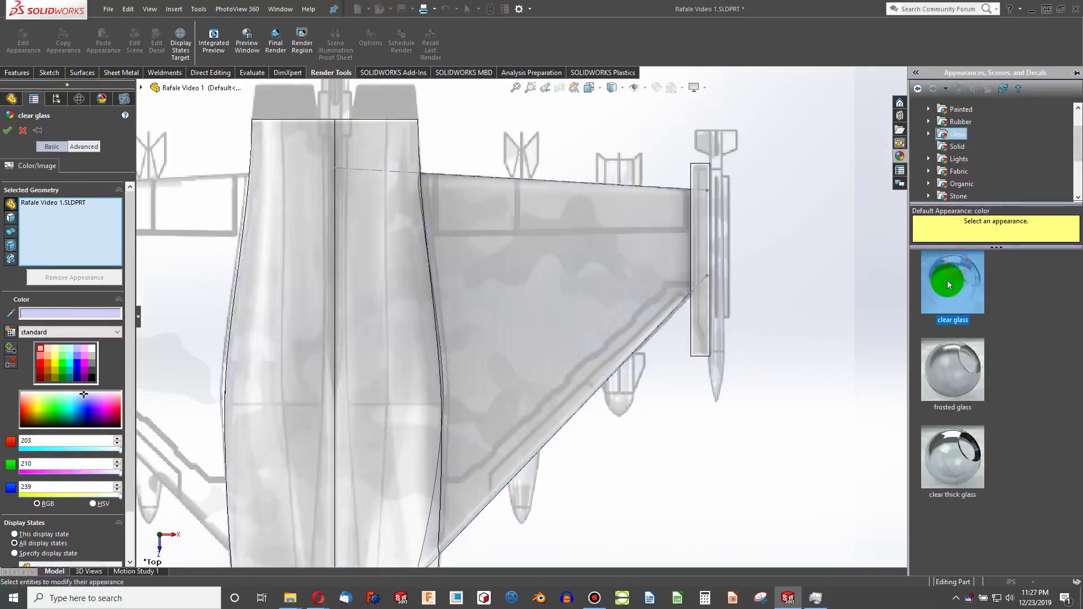
click(7, 131)
Step: Start a sketch on the wing-tip block's top face and draw a three-point arc from its inner edge to its front edge, following the reference
scroll(755, 365, down, 3)
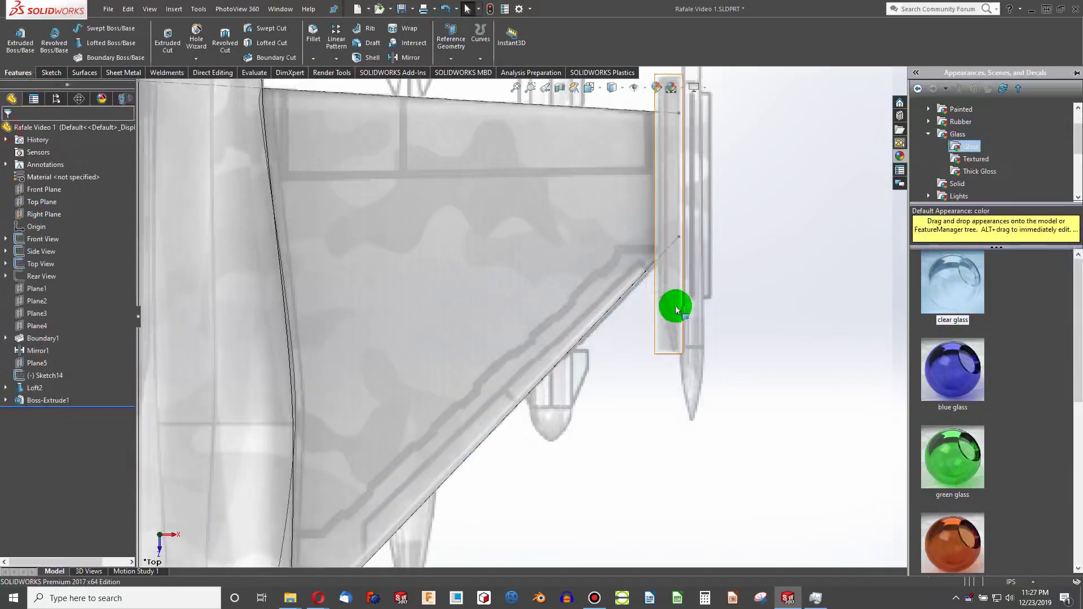
scroll(671, 327, down, 3)
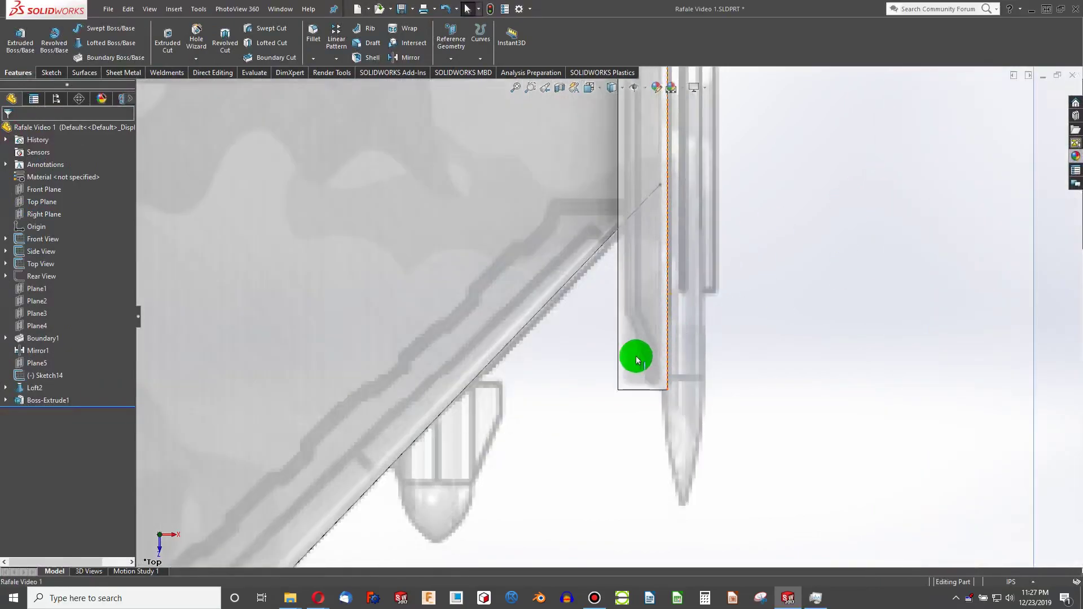
click(636, 300)
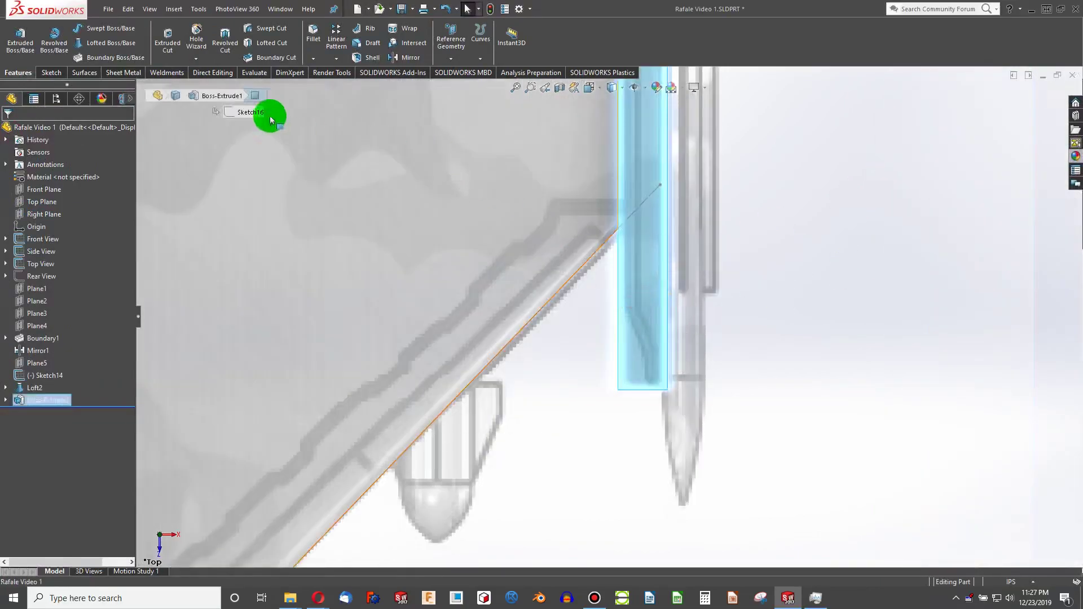
click(50, 72)
click(15, 37)
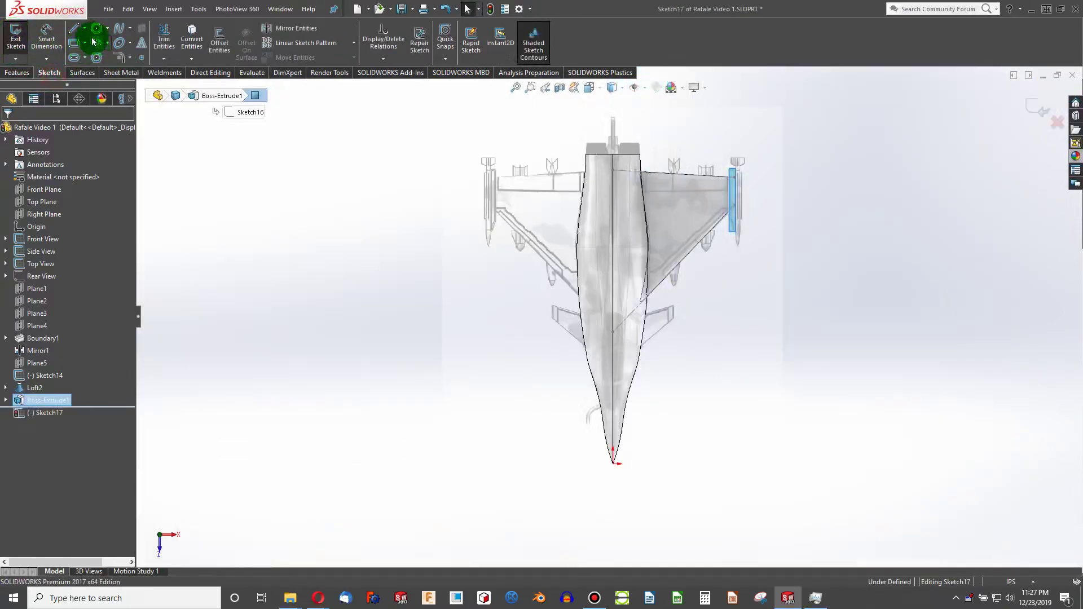
scroll(784, 217, down, 8)
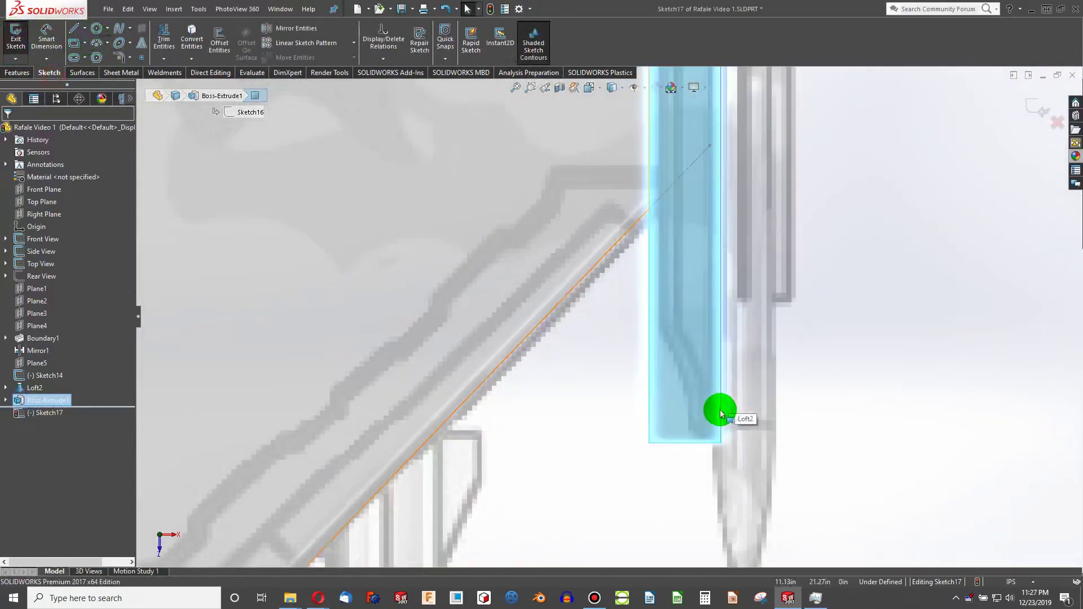
click(97, 42)
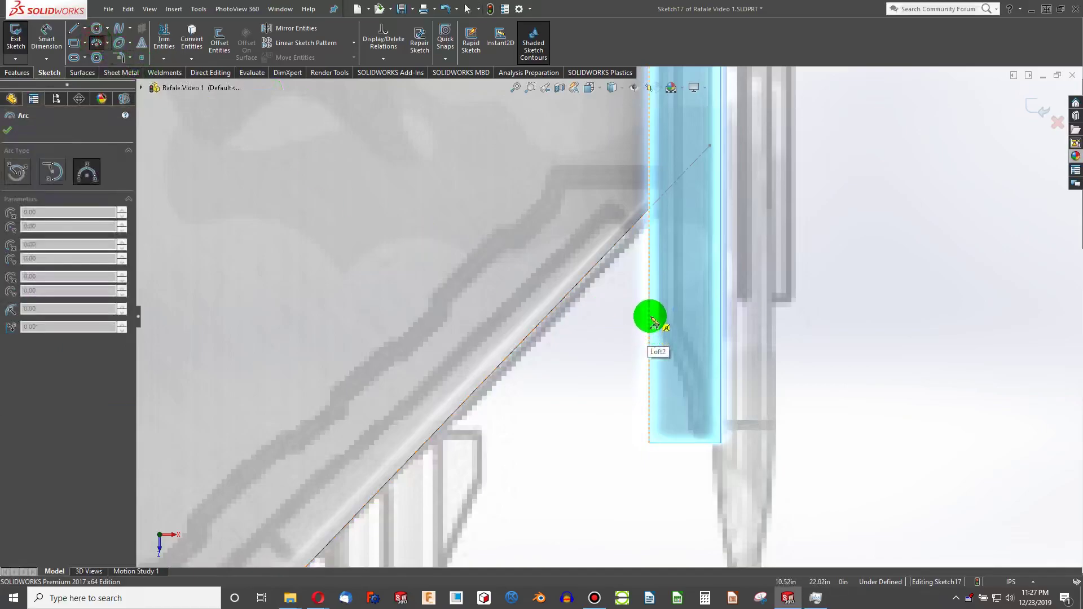
drag(651, 320, 698, 448)
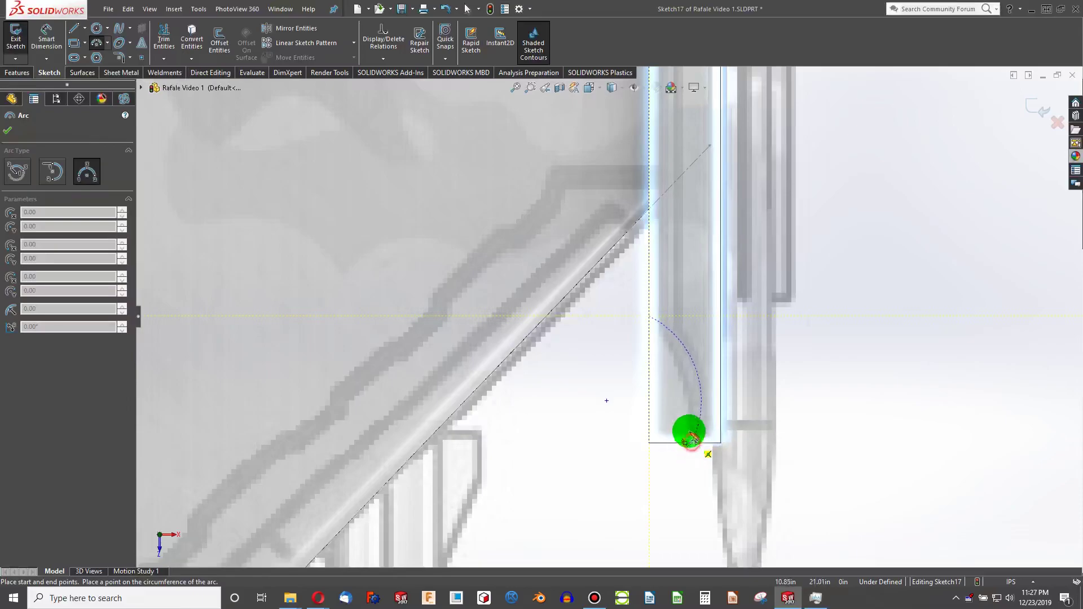
click(691, 442)
click(689, 379)
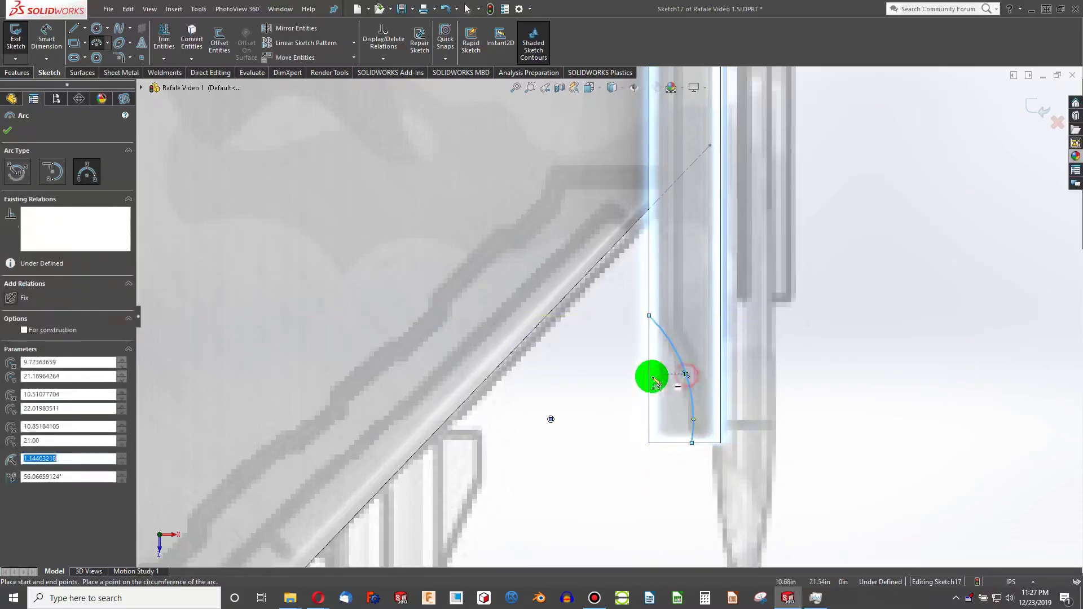
key(Escape)
Step: Make the arc's centre horizontal with its front endpoint and adjust that endpoint along the block's front edge
click(551, 420)
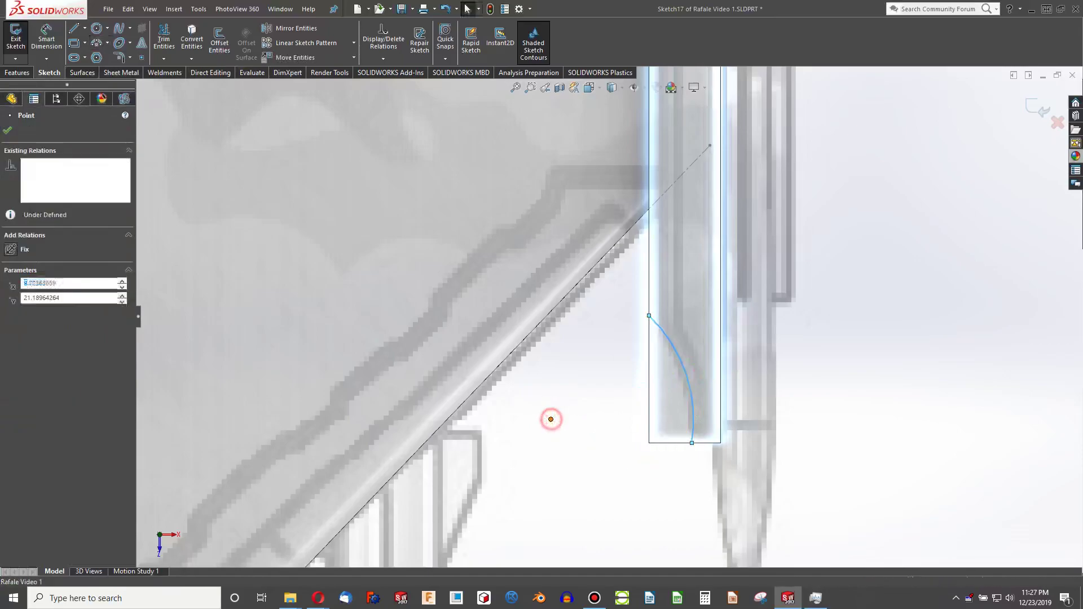
ctrl+click(585, 431)
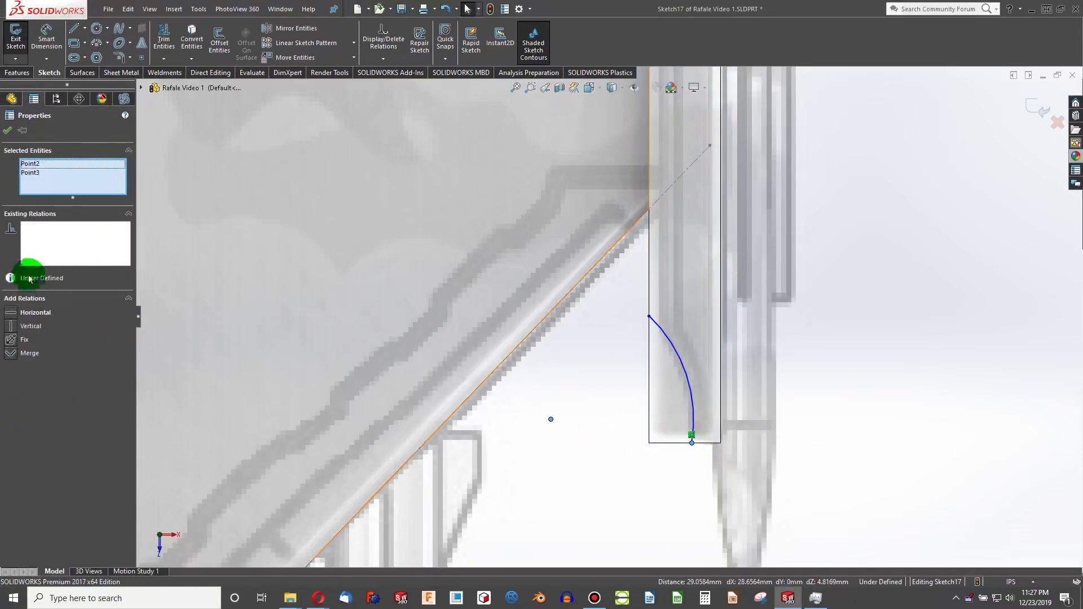
click(12, 313)
mouse_move(691, 443)
mouse_down()
mouse_move(713, 479)
mouse_move(711, 441)
mouse_move(690, 442)
mouse_up()
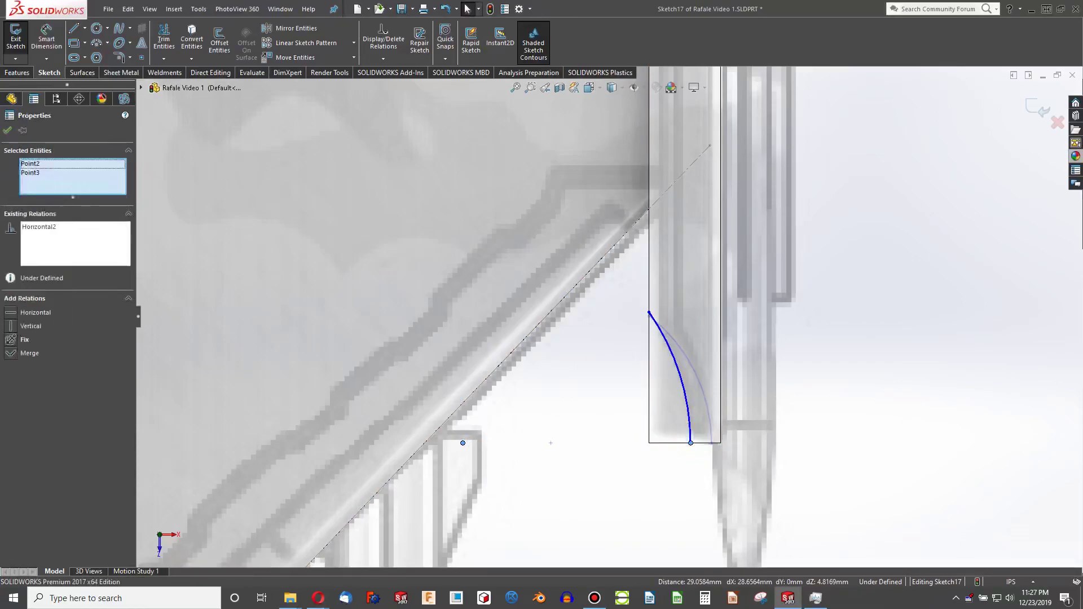
Step: Close the arc profile with two lines along the block's inner and front edges, meeting at the corner
click(77, 32)
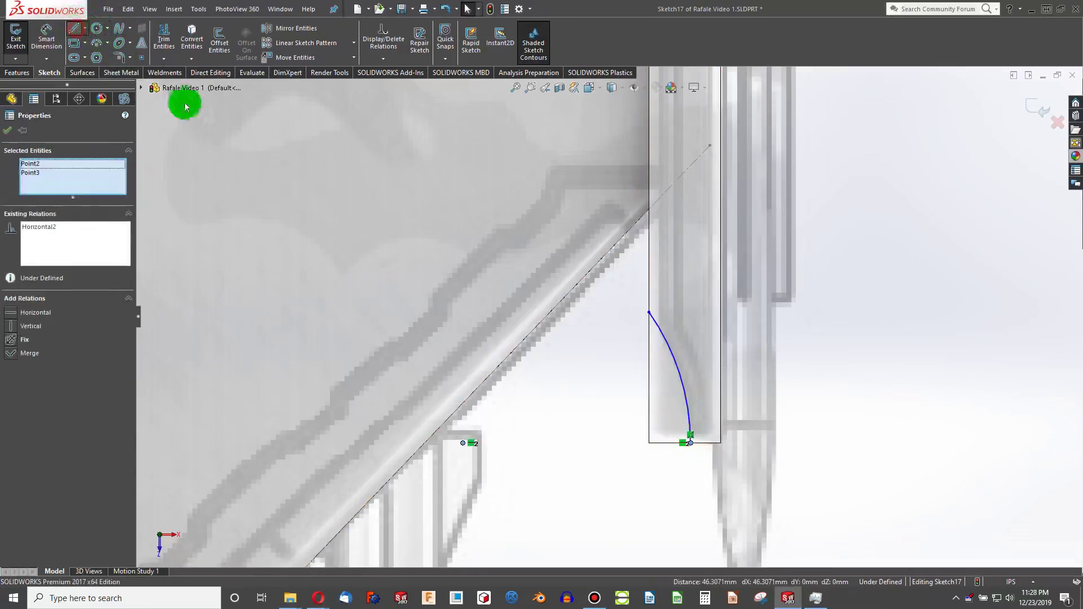
click(650, 312)
click(650, 443)
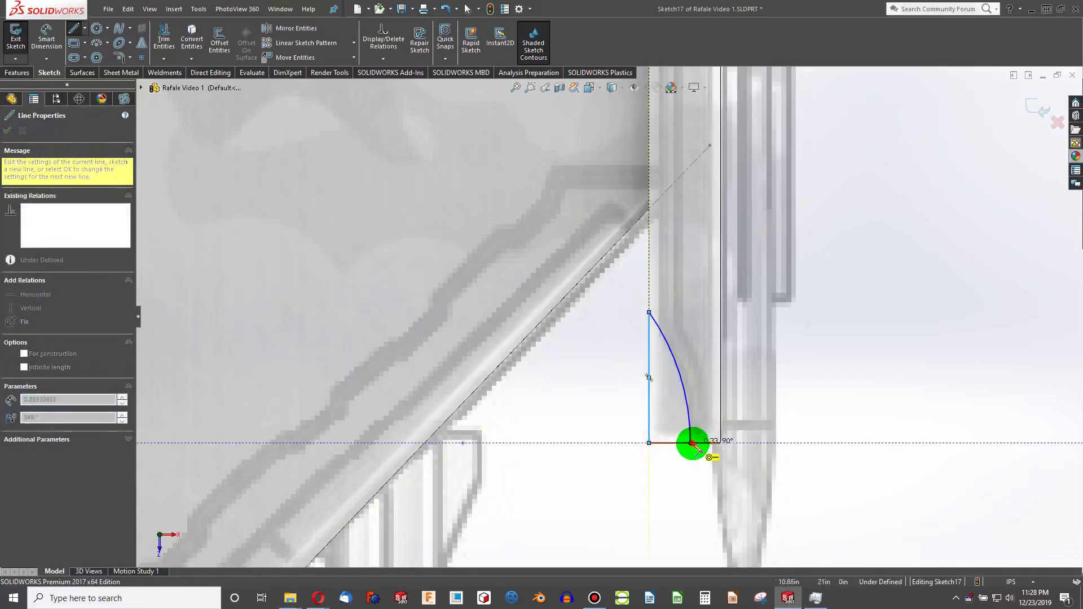
click(690, 443)
key(Escape)
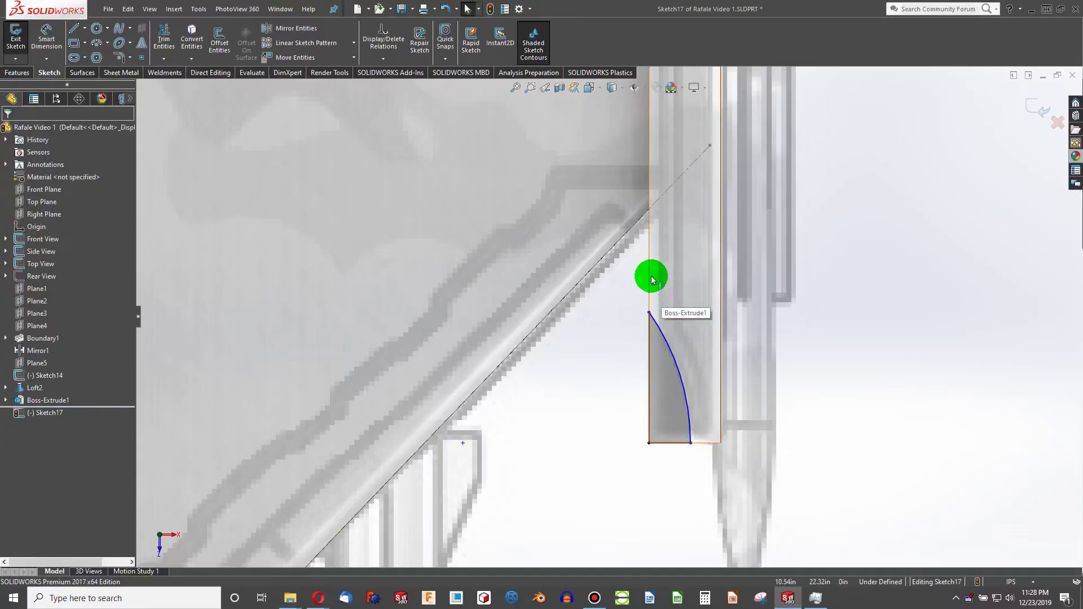
Step: Check the wing-tip block and the arc profile against the front, side and top reference pictures
click(649, 276)
click(660, 277)
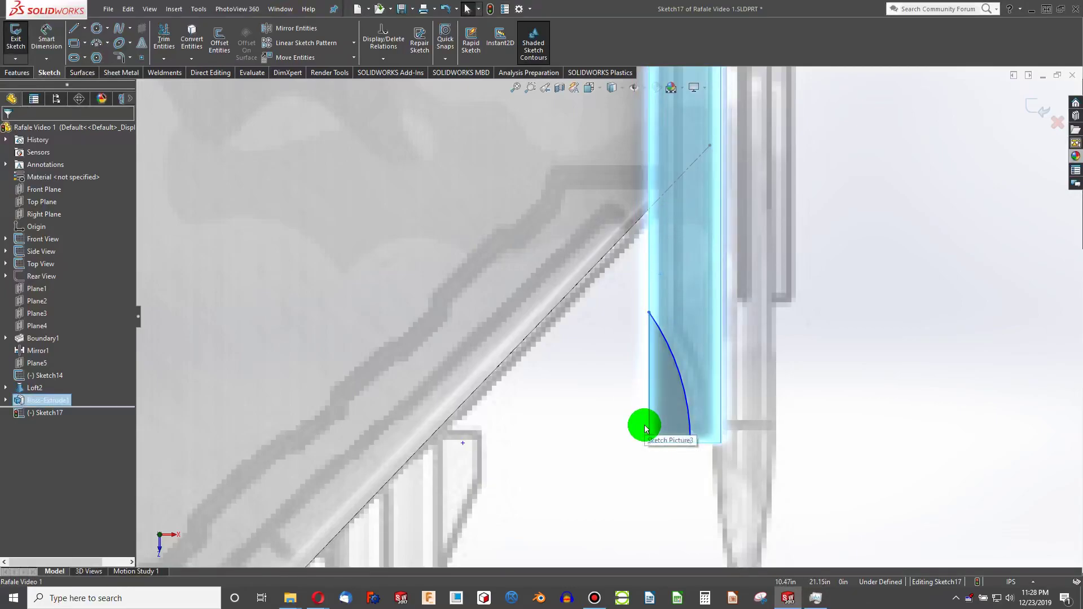
key(ctrl+1)
scroll(780, 389, down, 10)
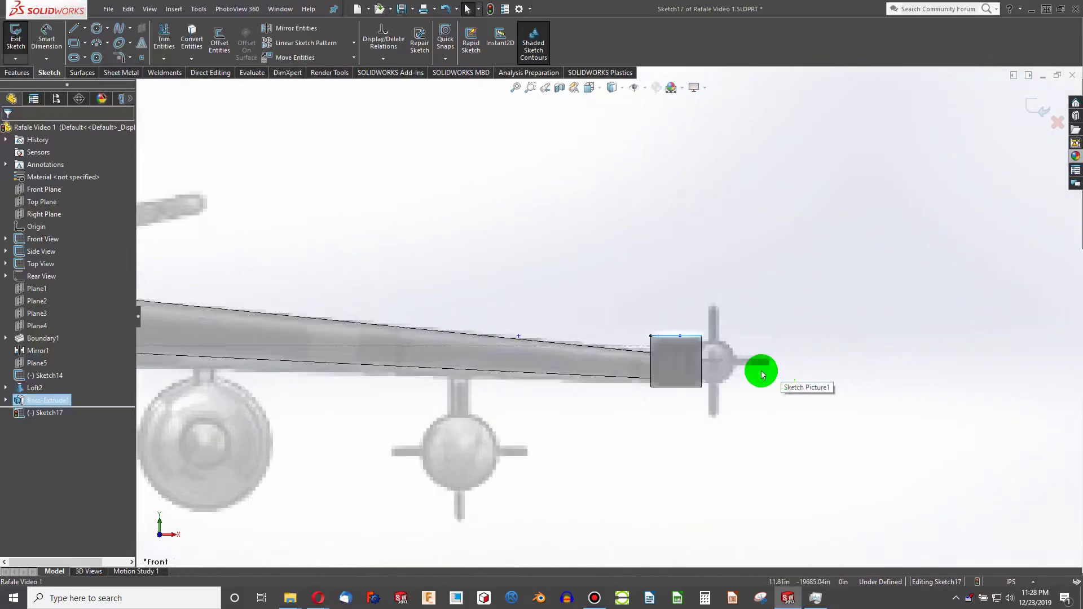
scroll(630, 360, down, 2)
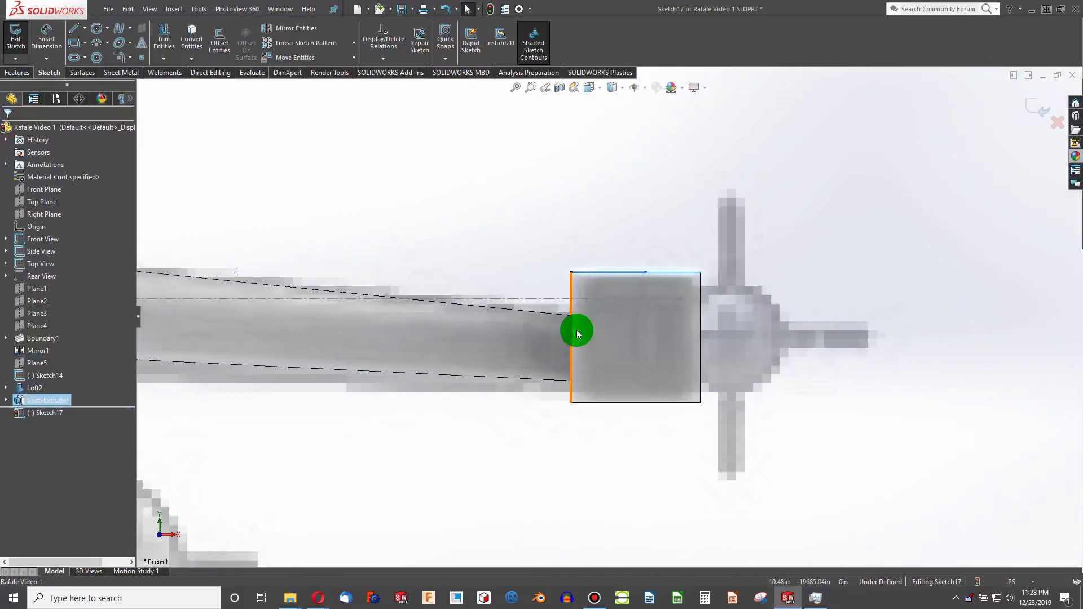
click(570, 274)
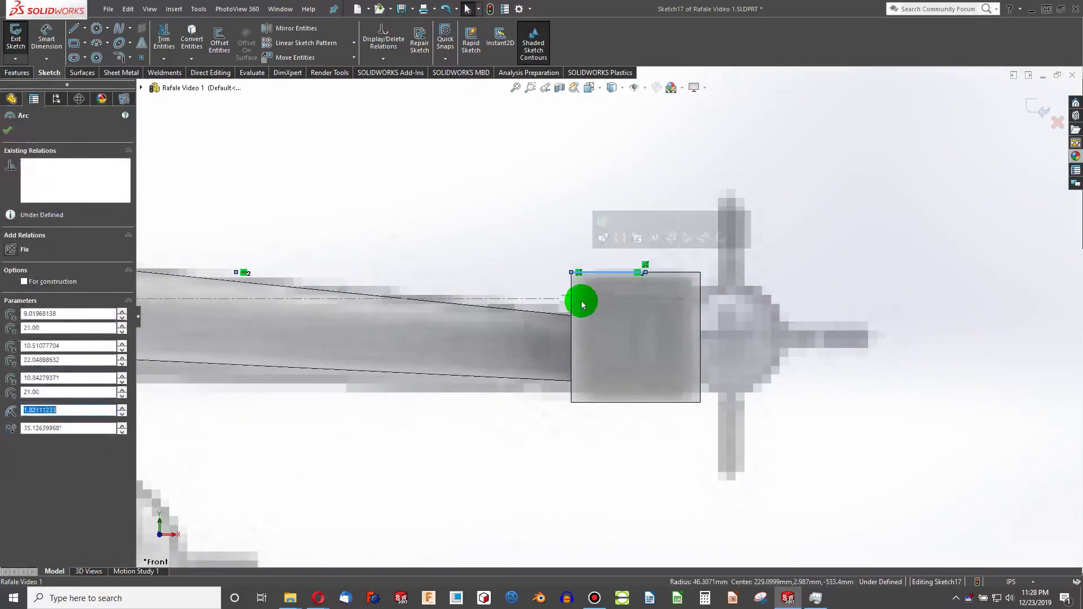
scroll(581, 334, up, 5)
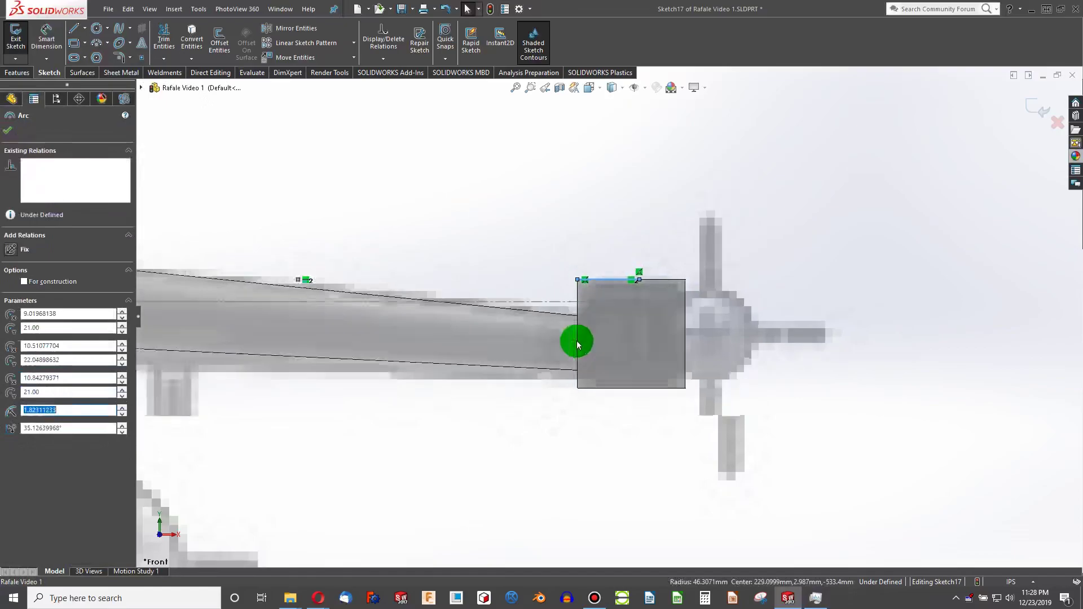
key(Escape)
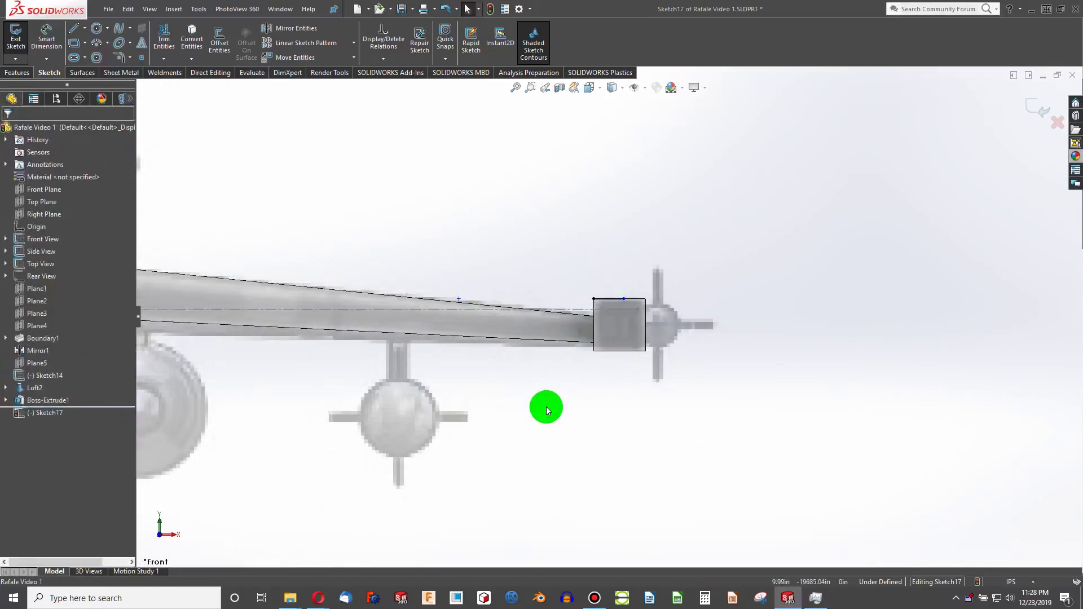
key(ctrl+4)
key(ctrl+3)
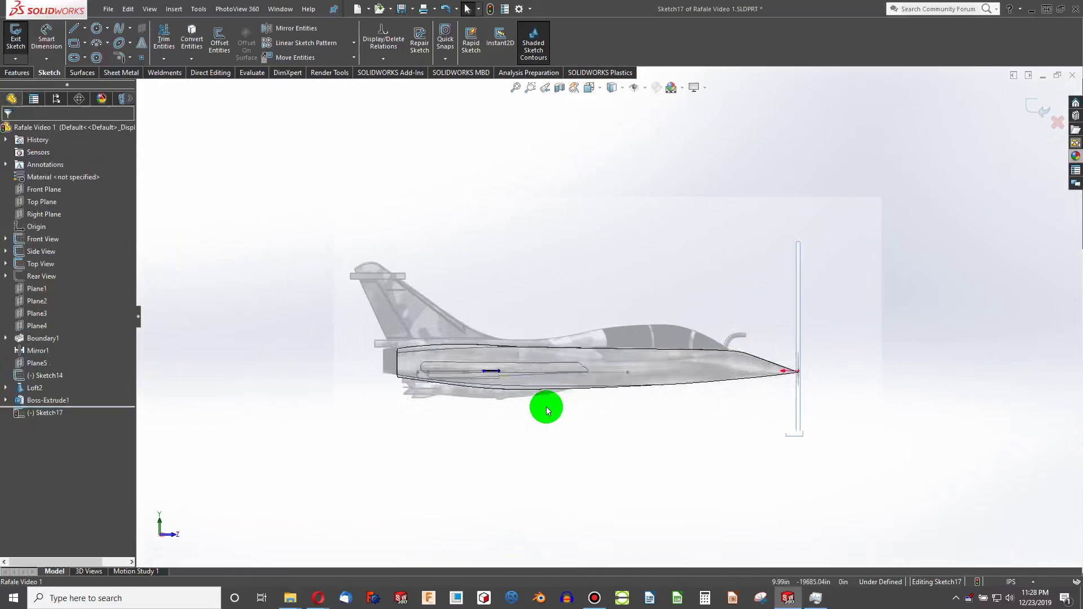
key(ctrl+2)
key(ctrl+4)
key(ctrl+5)
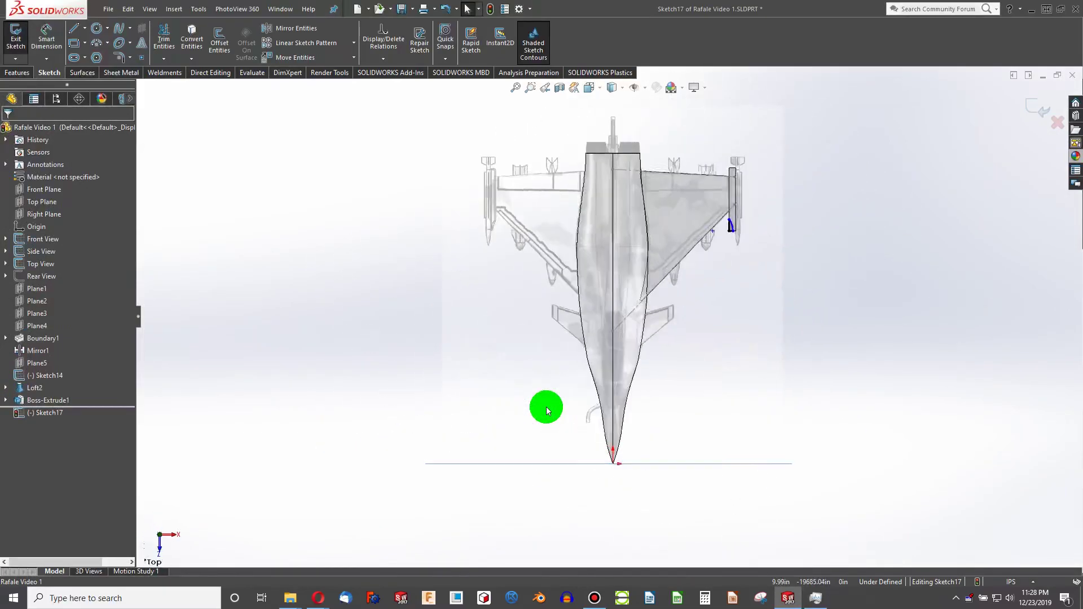
key(ctrl+6)
key(ctrl+5)
scroll(696, 178, down, 3)
scroll(713, 285, down, 3)
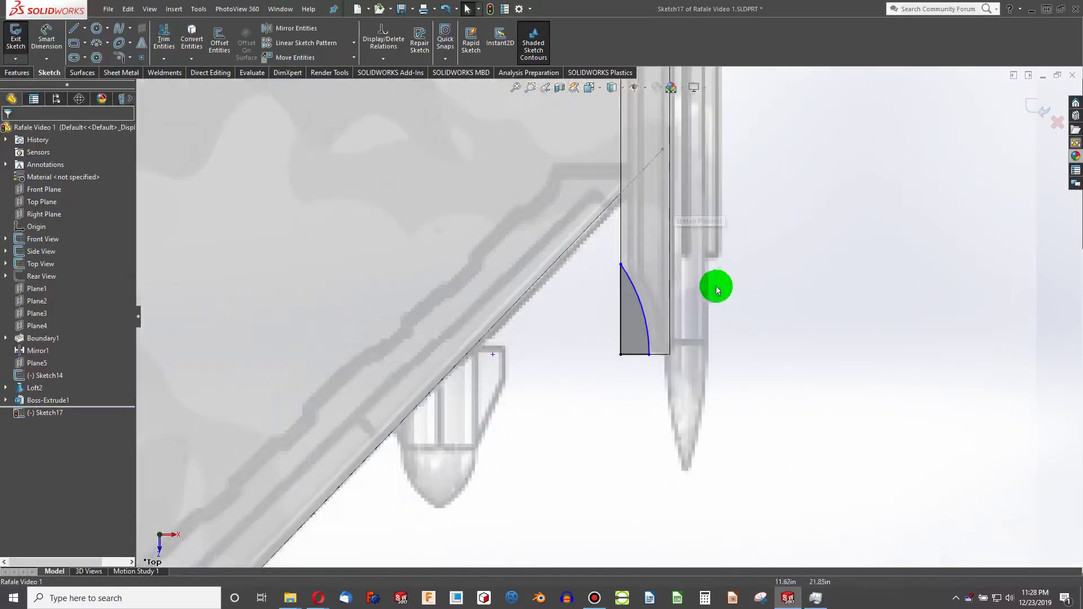
Step: Cut the arc-shaped corner from the wing-tip block with a Through All extruded cut
click(16, 72)
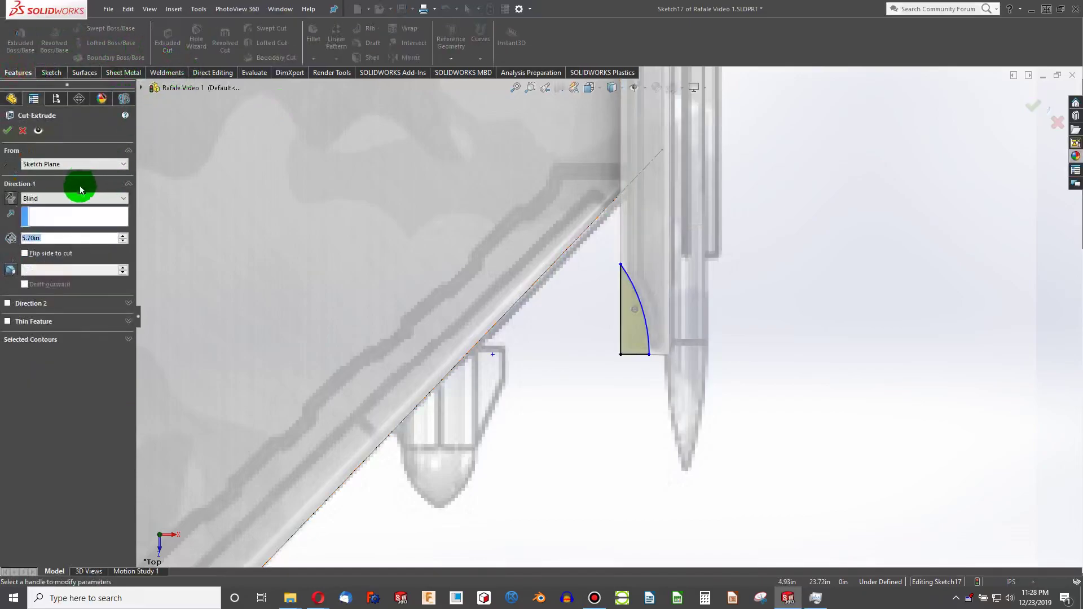
click(84, 198)
click(66, 216)
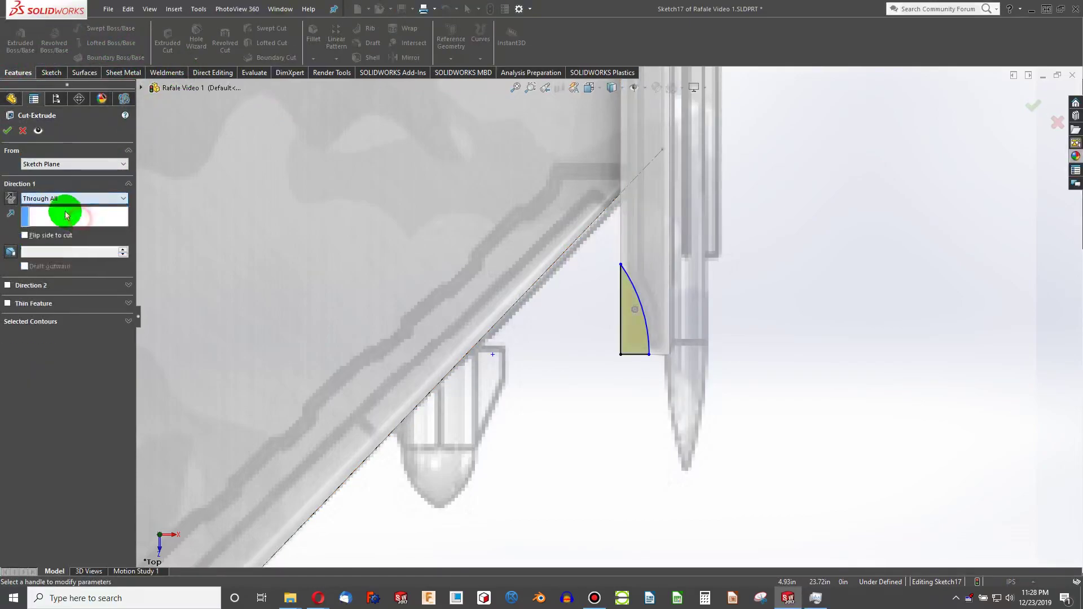
click(8, 131)
middle_drag(563, 374, 583, 225)
scroll(648, 293, up, 4)
scroll(677, 458, down, 8)
middle_drag(626, 377, 638, 394)
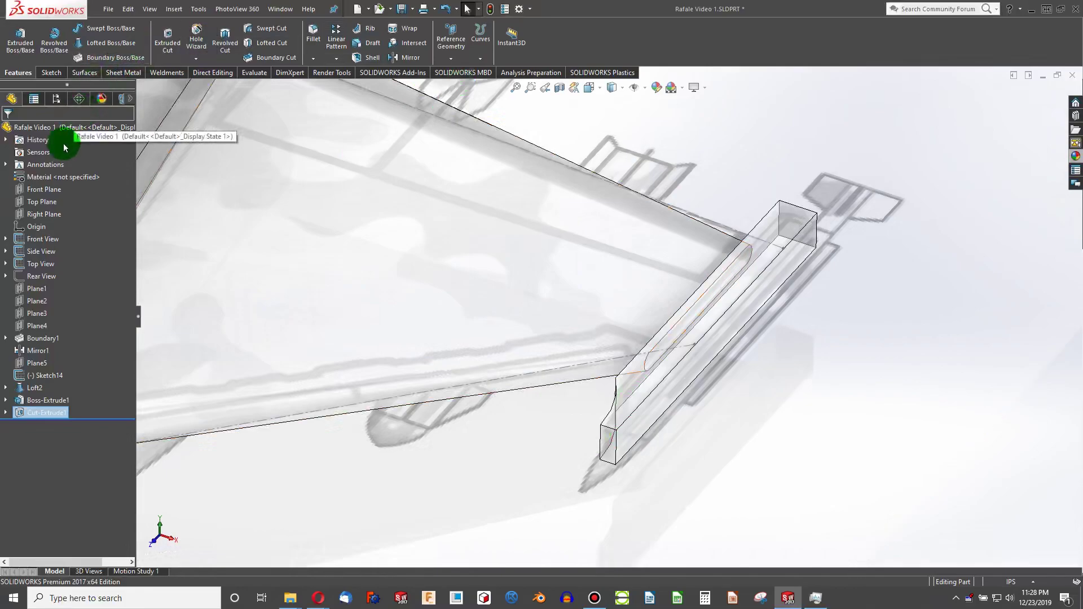
Step: Remove the clear glass appearance from the whole part
right_click(55, 129)
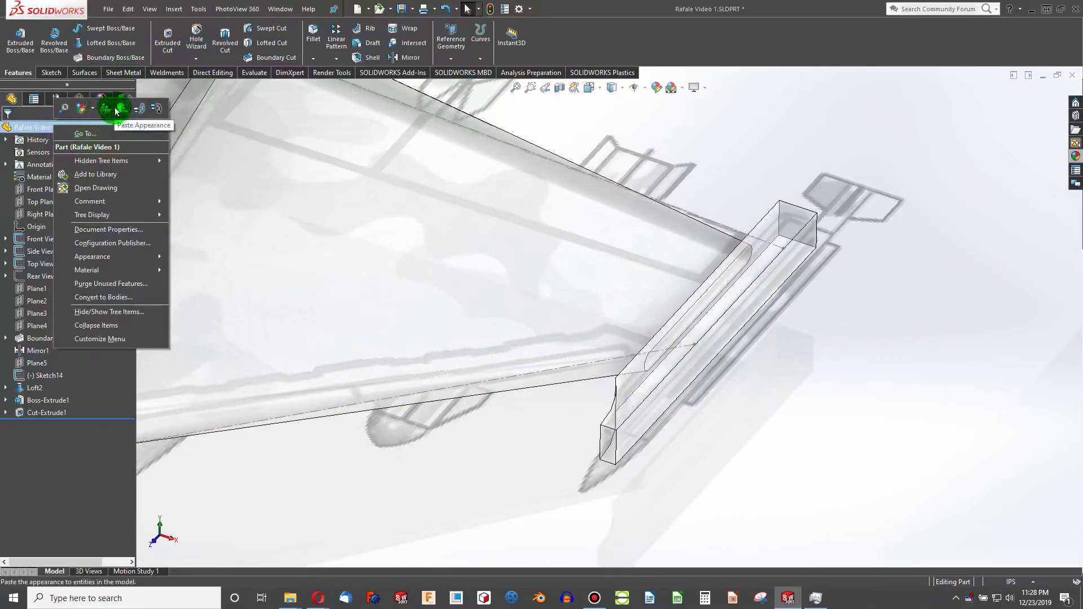
click(96, 113)
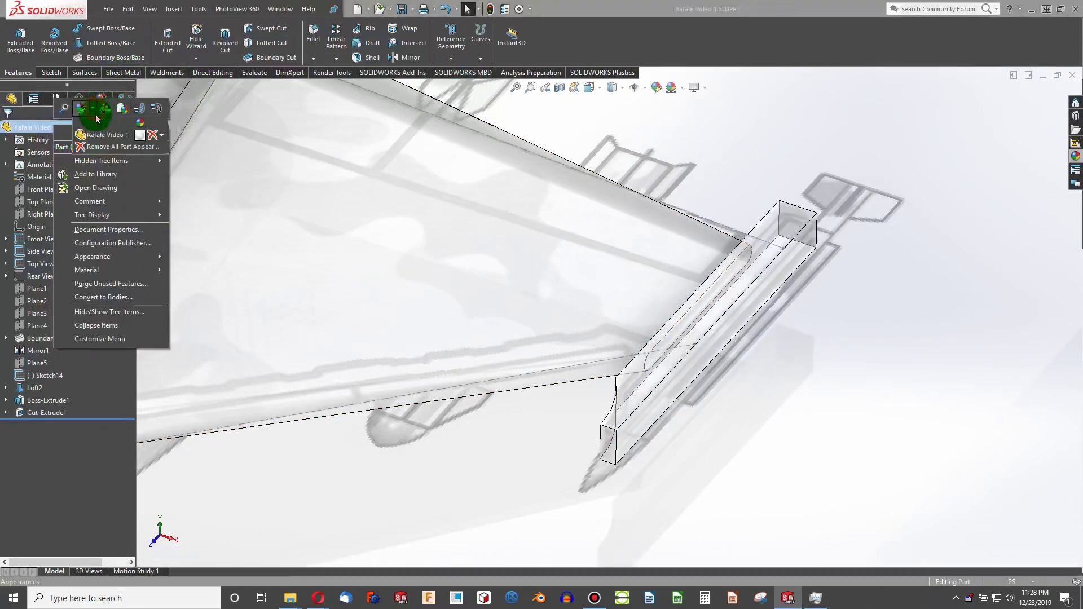
click(154, 144)
Step: Set up a 0.1 in fillet on the wing-tip block's front-end edges, top face, curved-cut face and lower inner edge
middle_drag(395, 271, 362, 27)
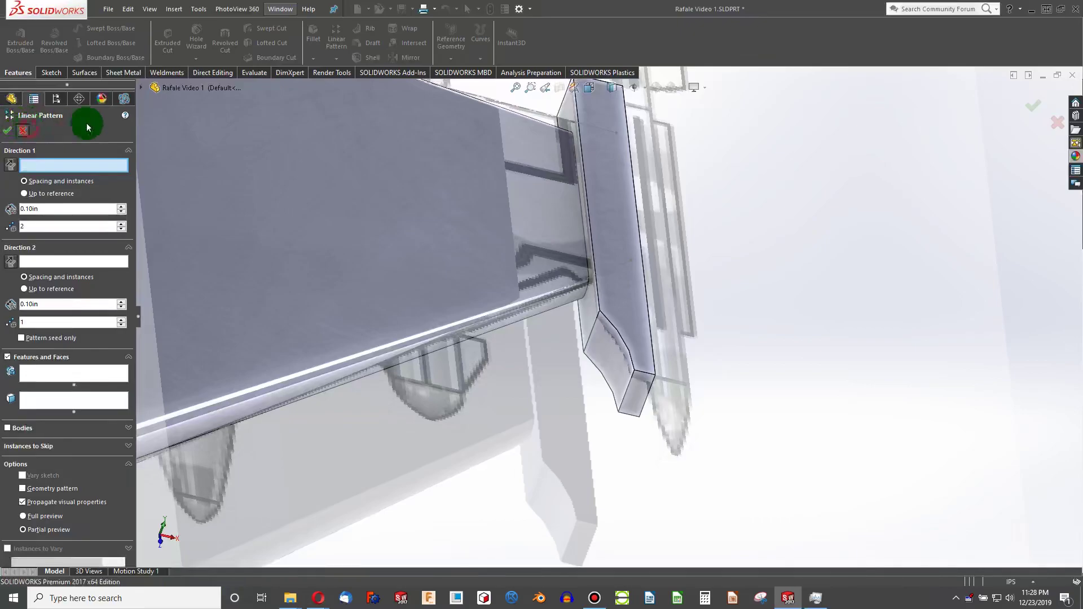
click(335, 45)
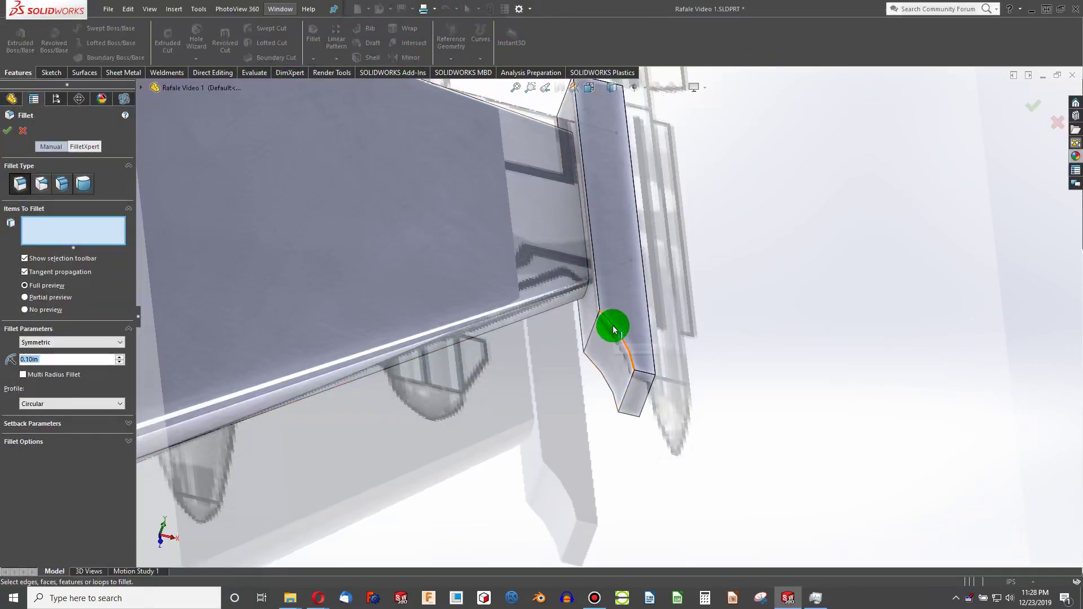
click(627, 394)
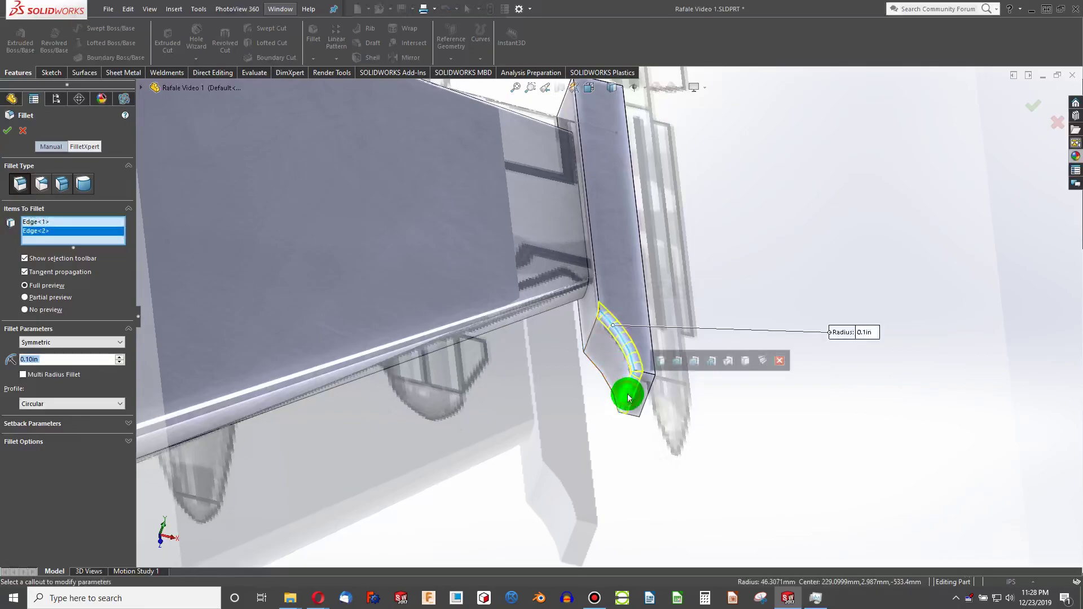
click(643, 402)
click(646, 378)
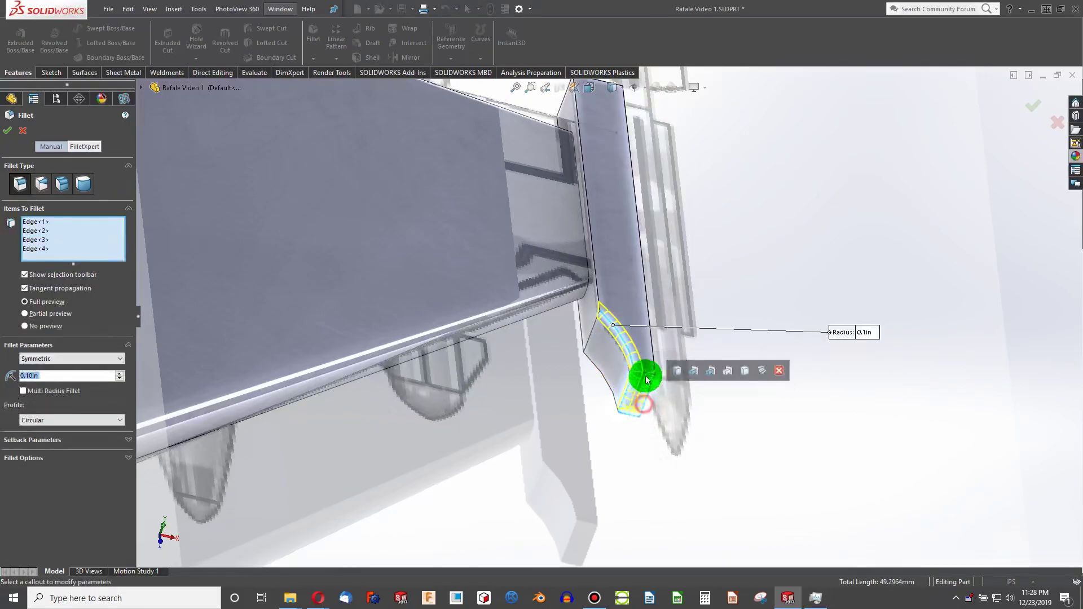
click(648, 374)
click(650, 347)
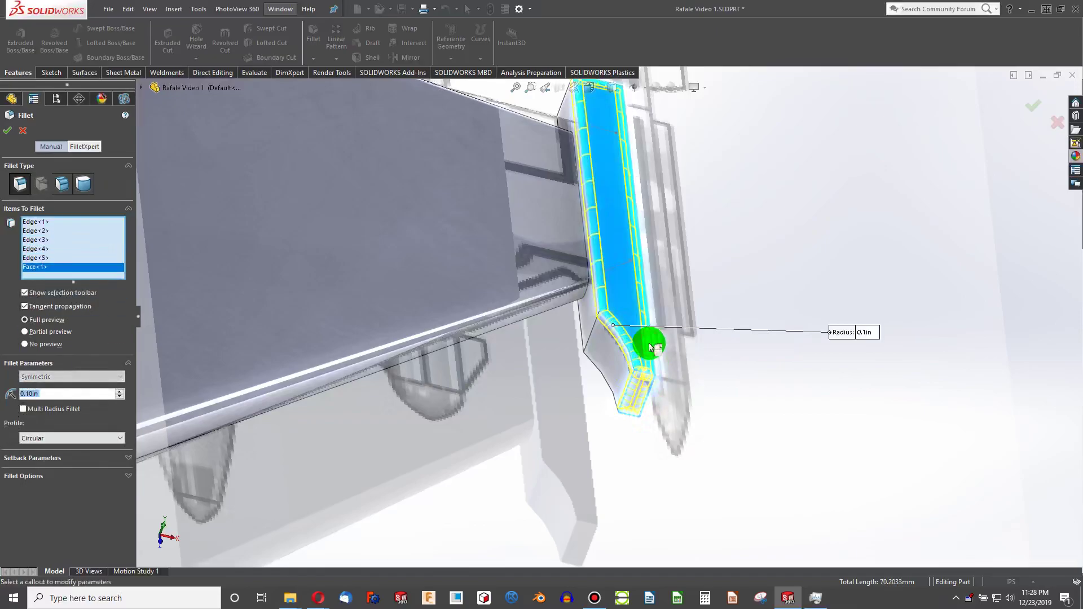
click(582, 323)
click(587, 358)
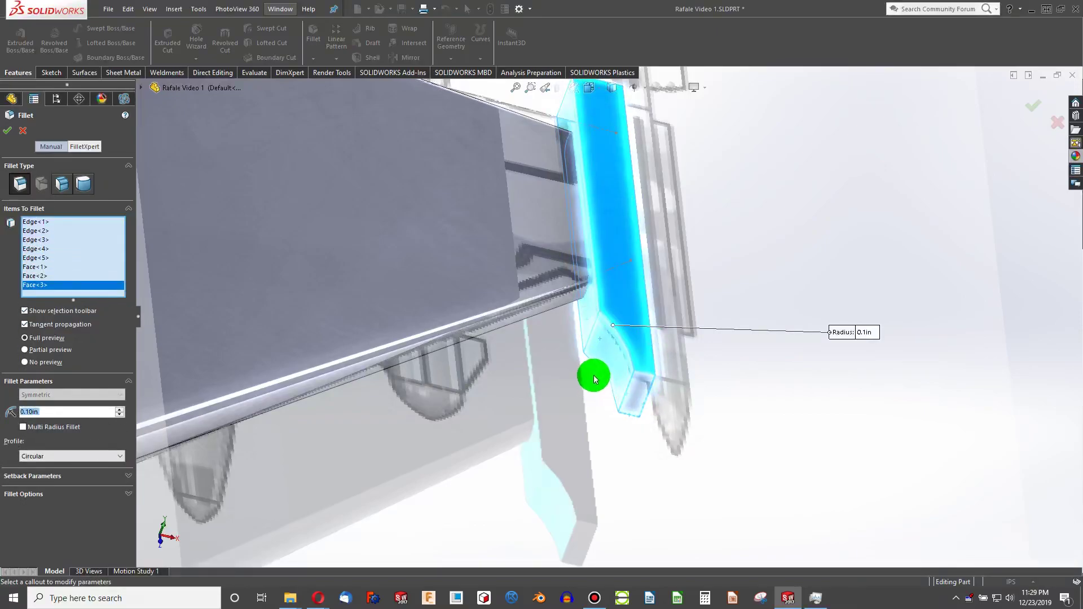
click(588, 334)
click(582, 337)
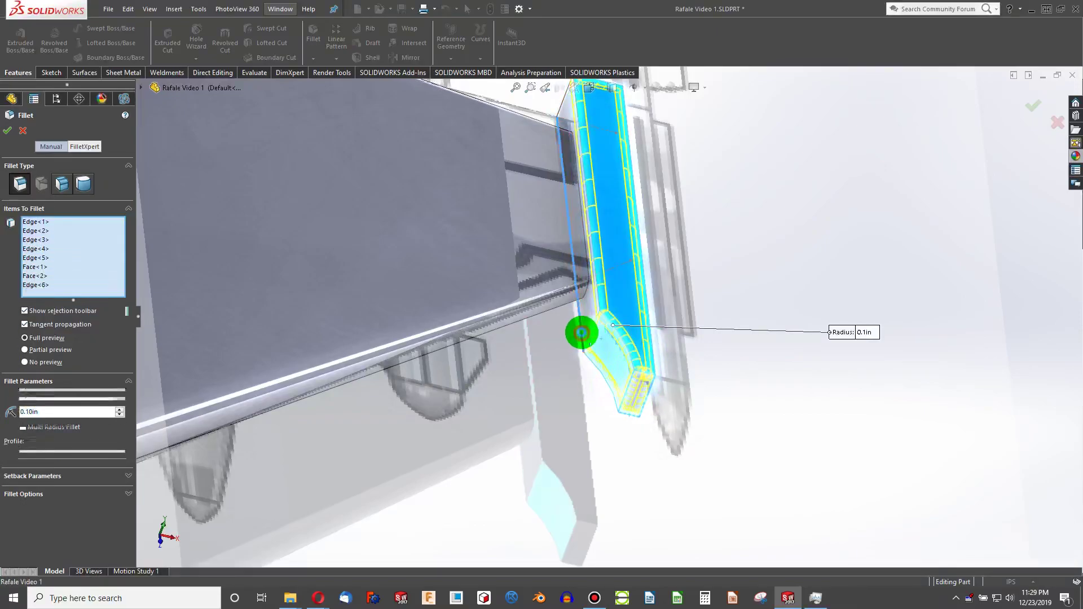
Step: Add the block's rear end face, underside and one more edge to the selection and apply the 0.1 in fillet
middle_drag(580, 331, 692, 245)
click(588, 192)
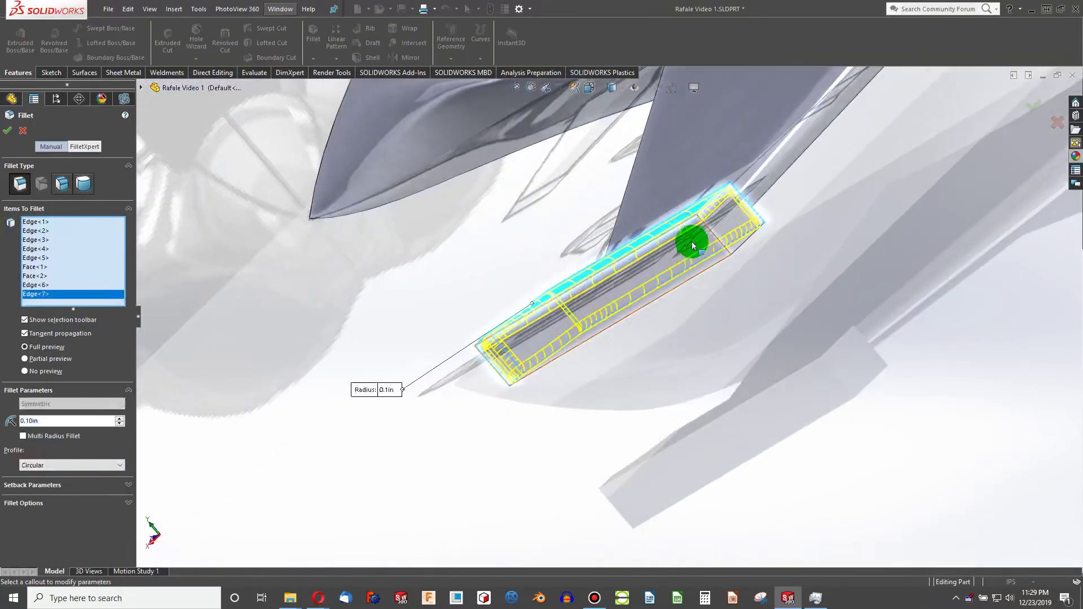
click(715, 225)
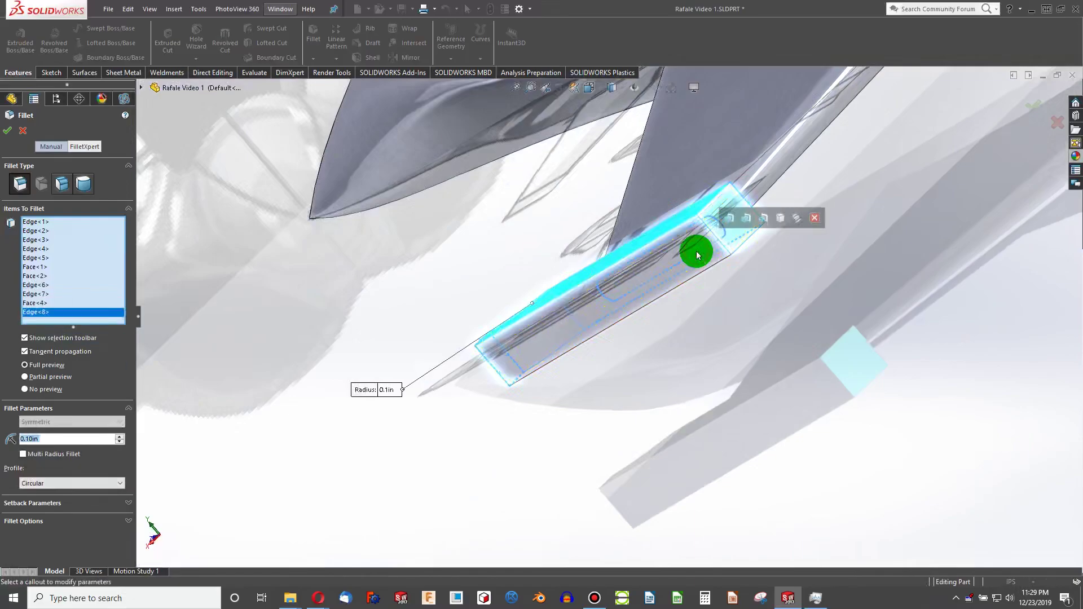
middle_drag(666, 280, 783, 305)
click(643, 380)
scroll(641, 385, up, 4)
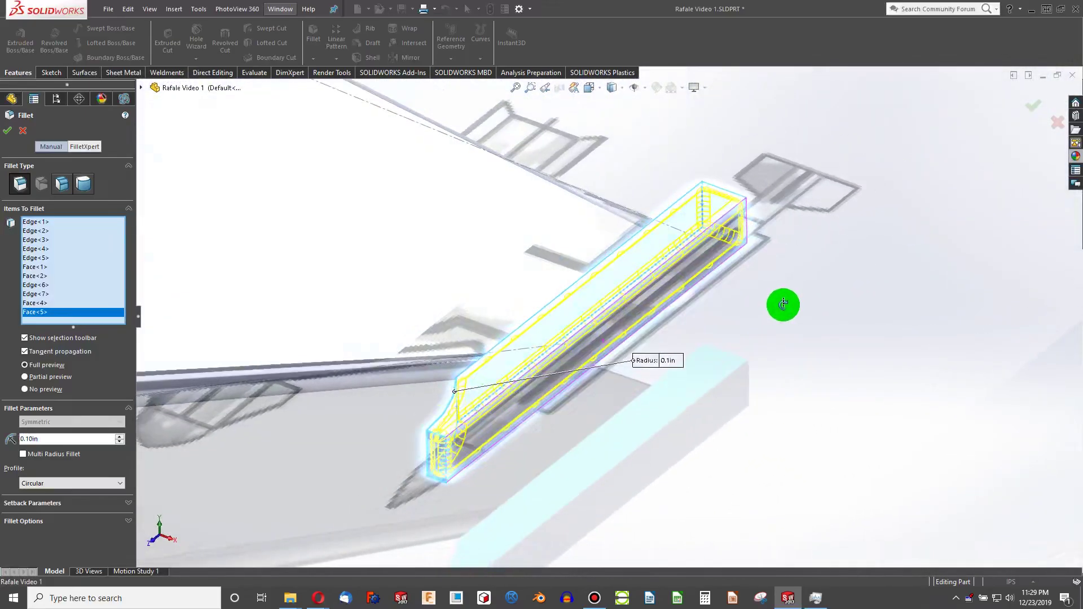
scroll(470, 423, down, 4)
mouse_move(438, 461)
middle_down()
mouse_move(495, 370)
mouse_move(524, 401)
mouse_move(388, 298)
middle_up()
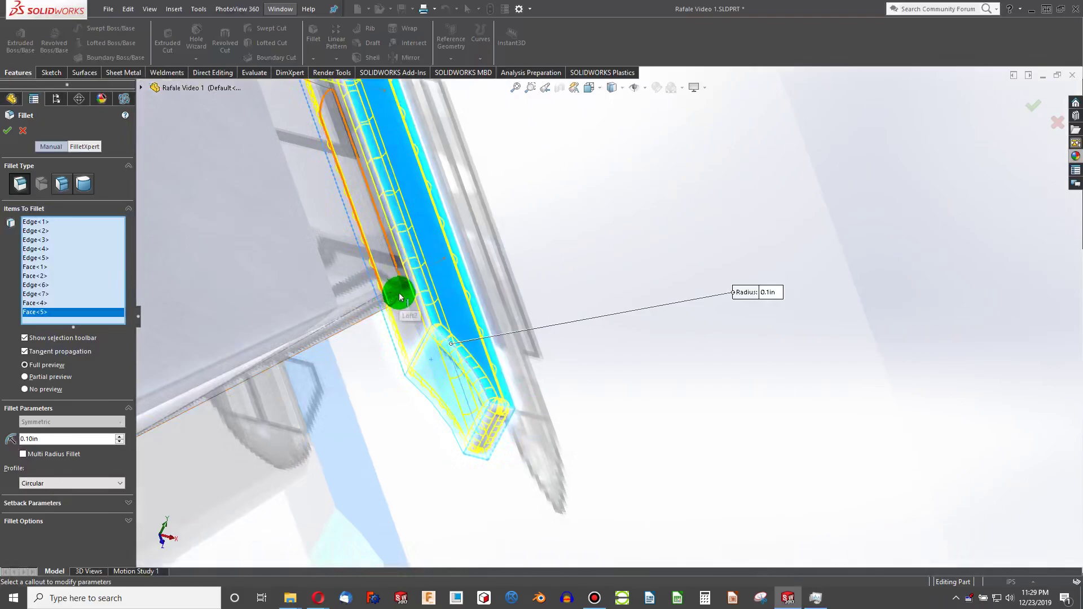
click(399, 297)
click(399, 294)
scroll(395, 293, down, 2)
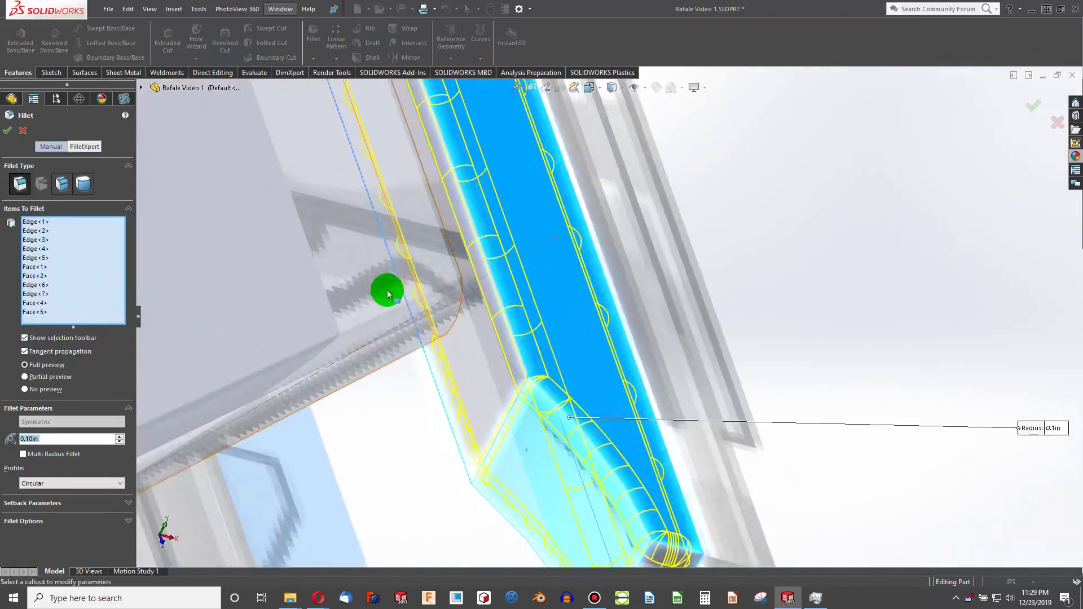
scroll(387, 291, up, 6)
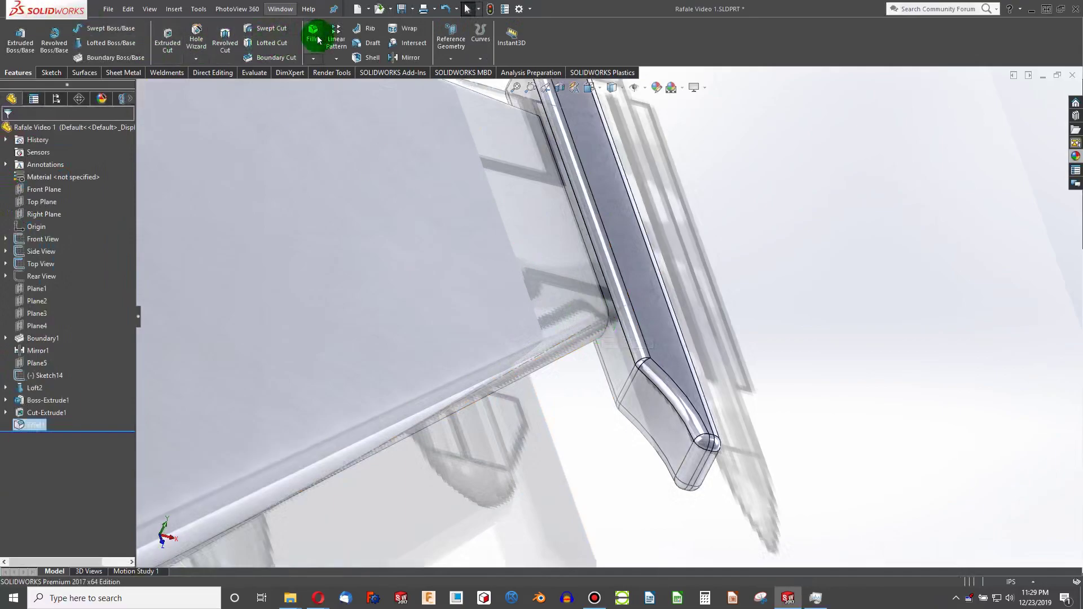
key(Return)
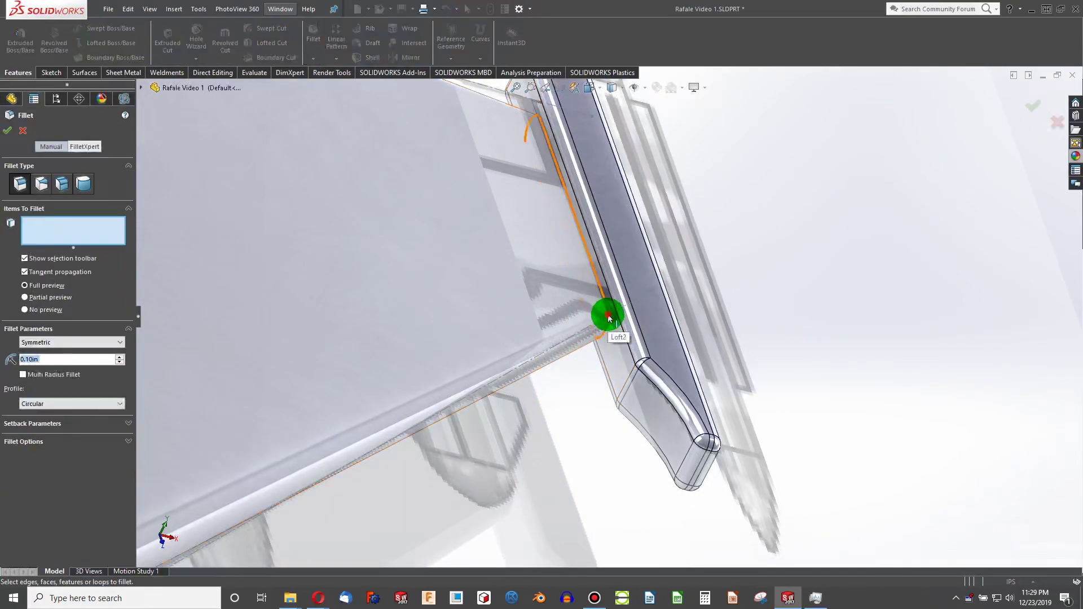
Step: Fillet the edge where the wing meets the wing-tip block with a 0.1 in radius
click(609, 316)
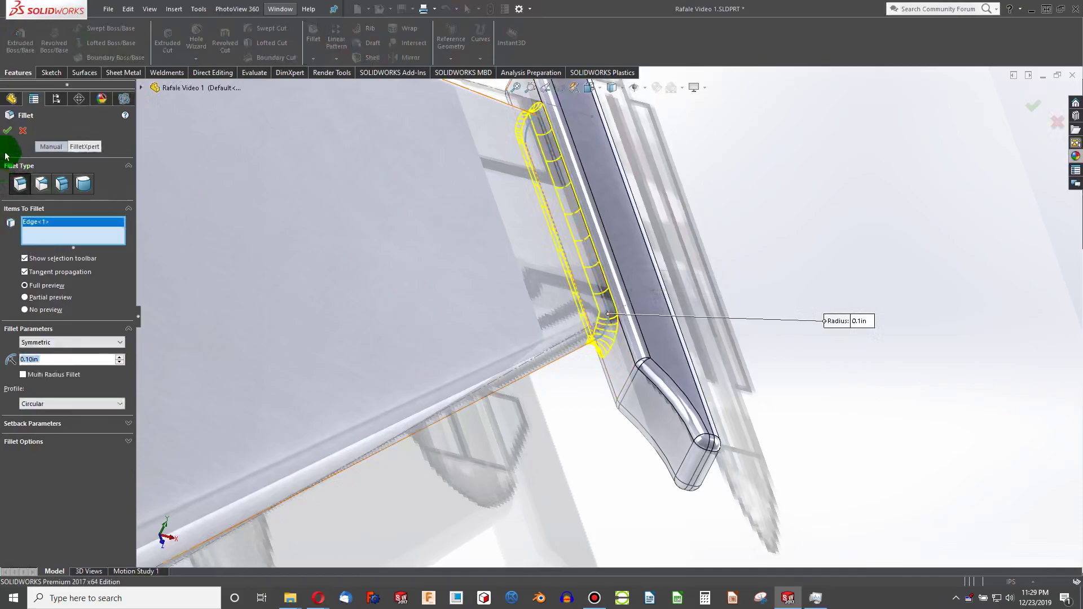
key(Return)
middle_drag(634, 323, 493, 235)
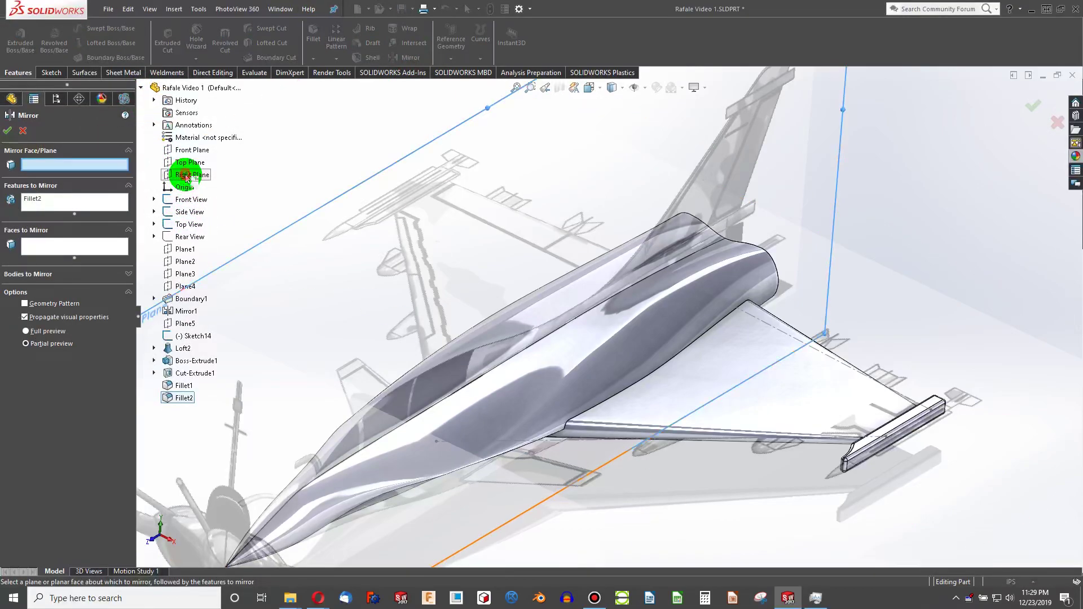
Step: Mirror the wing loft, the wing-tip block extrusion and both fillets about the Right Plane
click(186, 175)
click(765, 414)
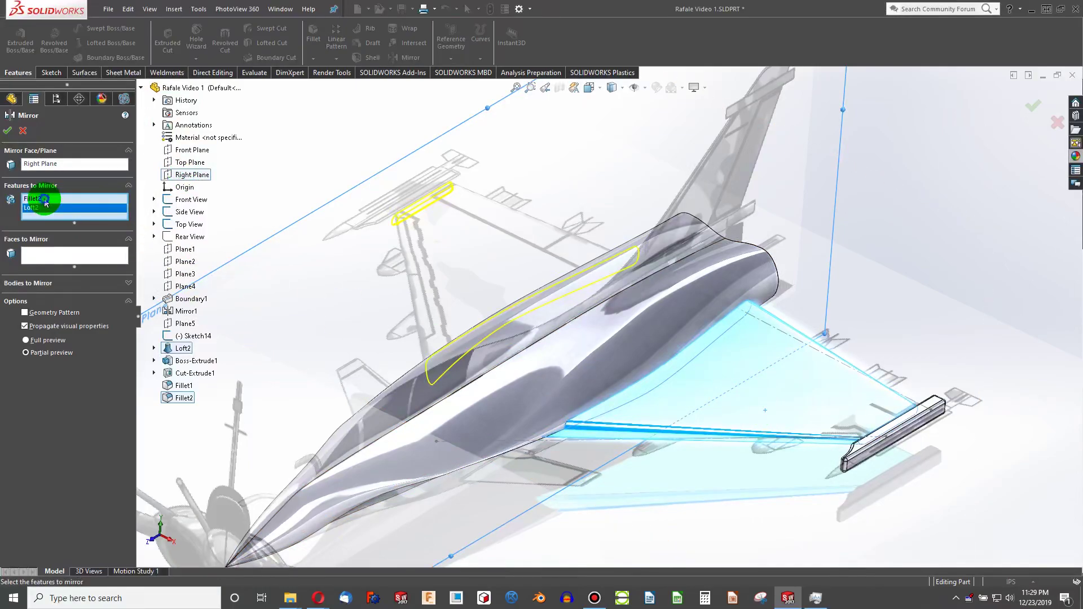
click(71, 222)
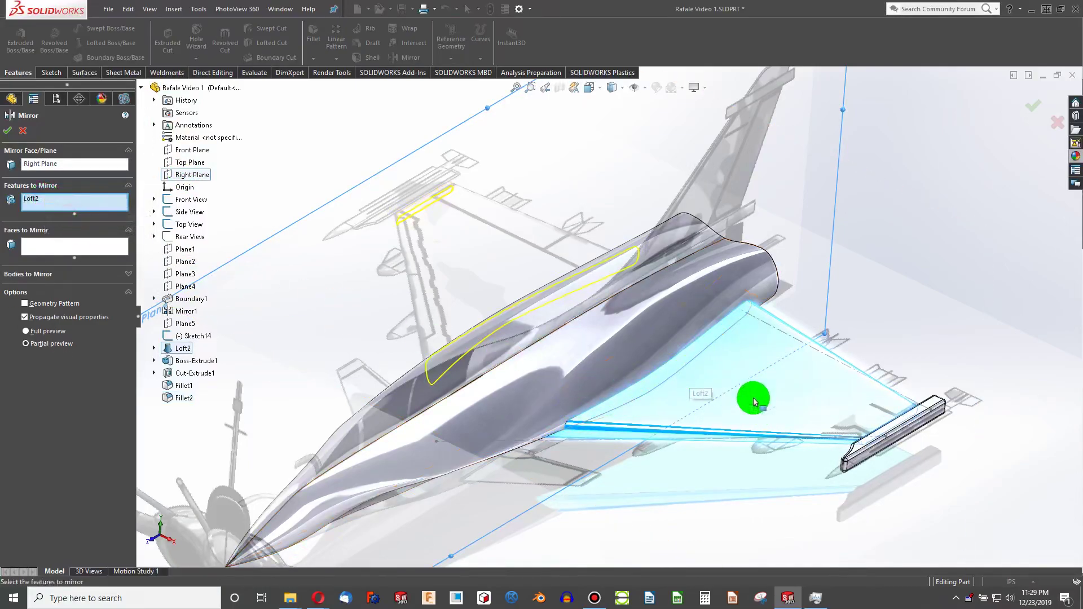
scroll(851, 421, down, 4)
click(878, 418)
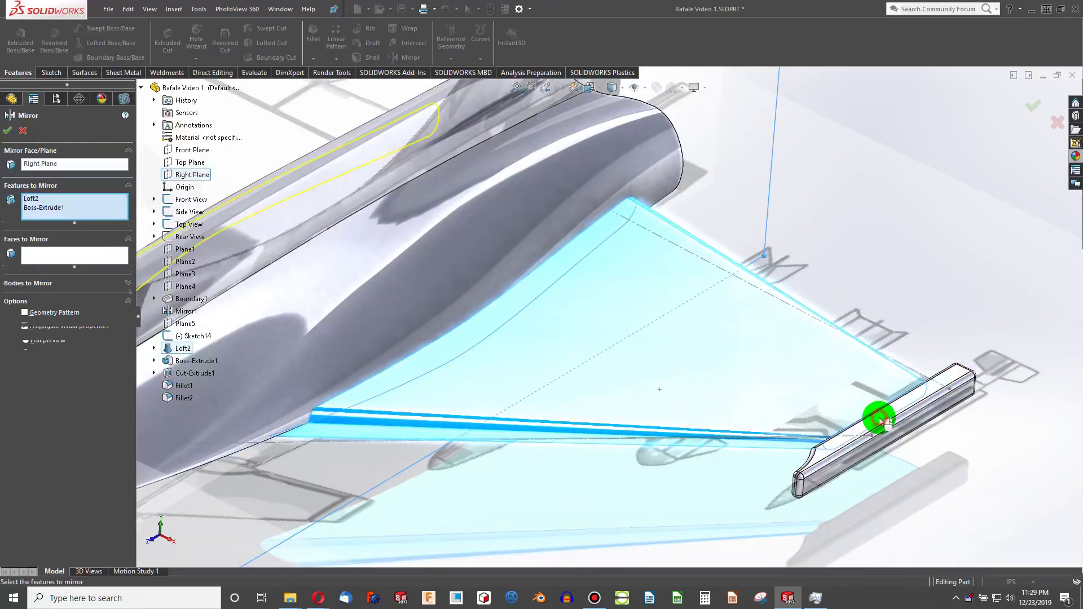
scroll(879, 420, down, 4)
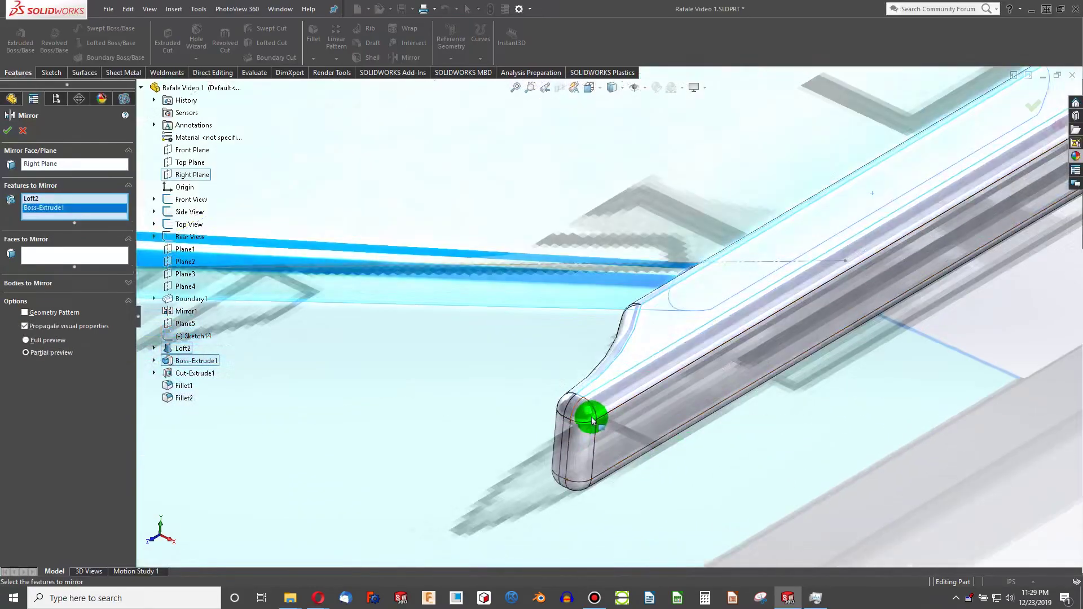
click(591, 419)
middle_drag(585, 415, 596, 280)
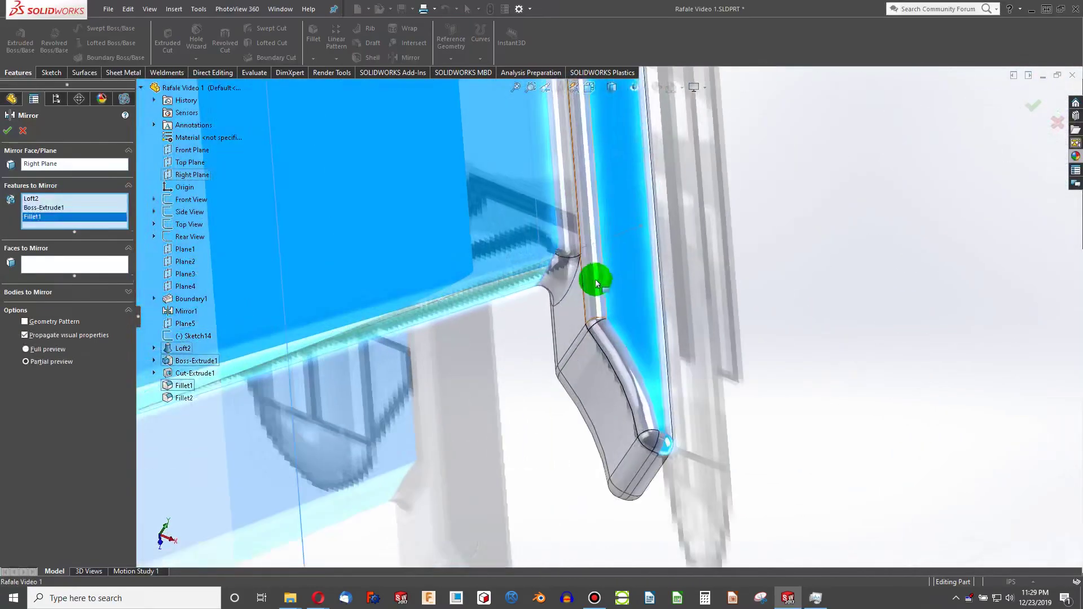
click(561, 273)
scroll(567, 296, up, 9)
middle_drag(366, 260, 315, 232)
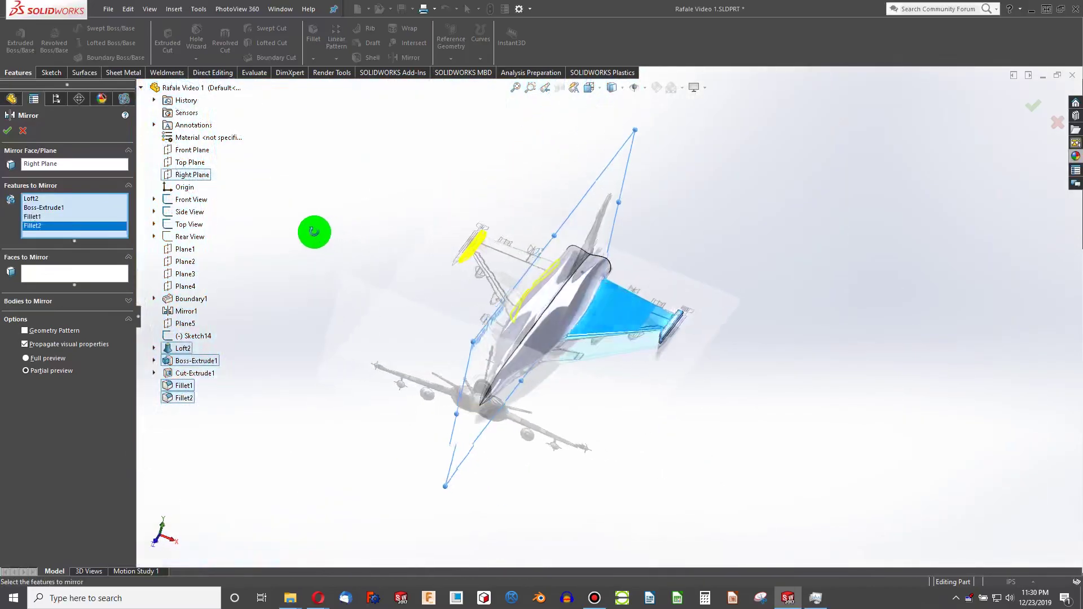
scroll(512, 248, down, 5)
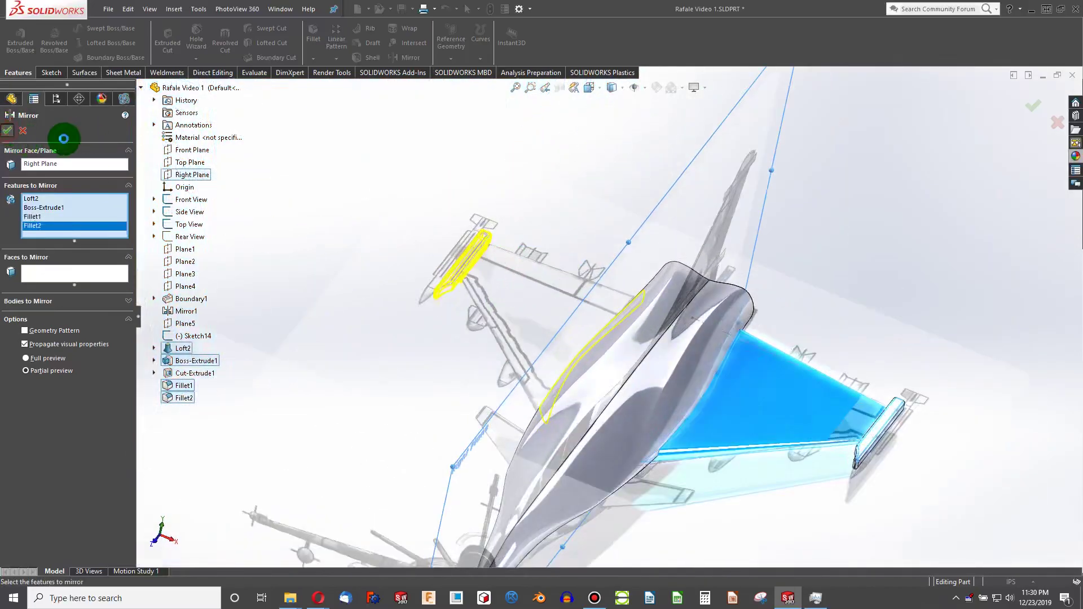
key(Return)
Step: Edit the wing's mirror feature to include the curved extruded cut at the wing-tip block's front end
scroll(290, 198, up, 5)
scroll(496, 297, down, 10)
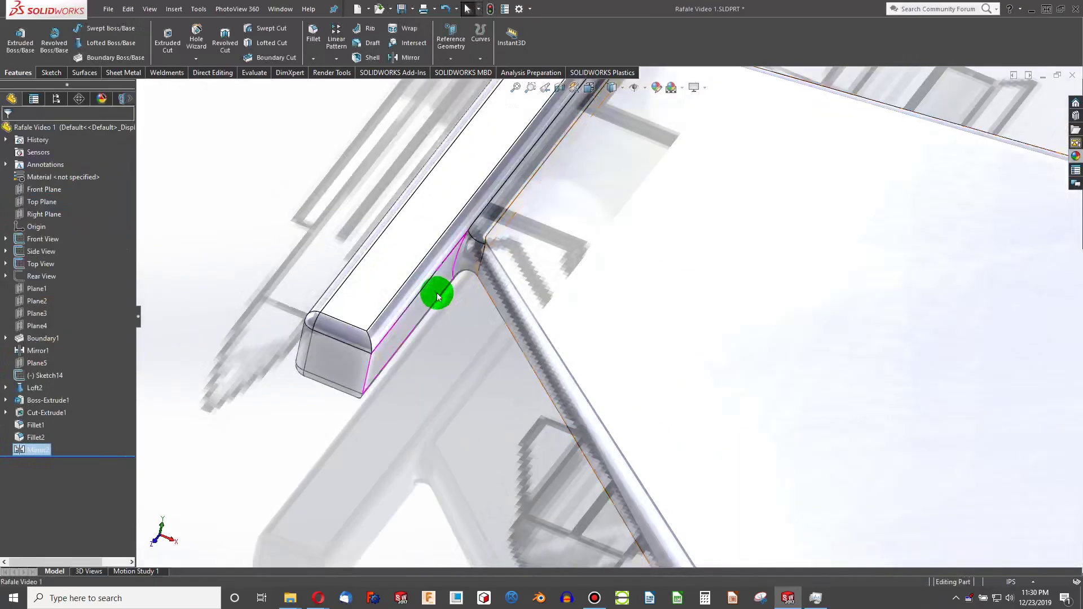
scroll(437, 296, up, 10)
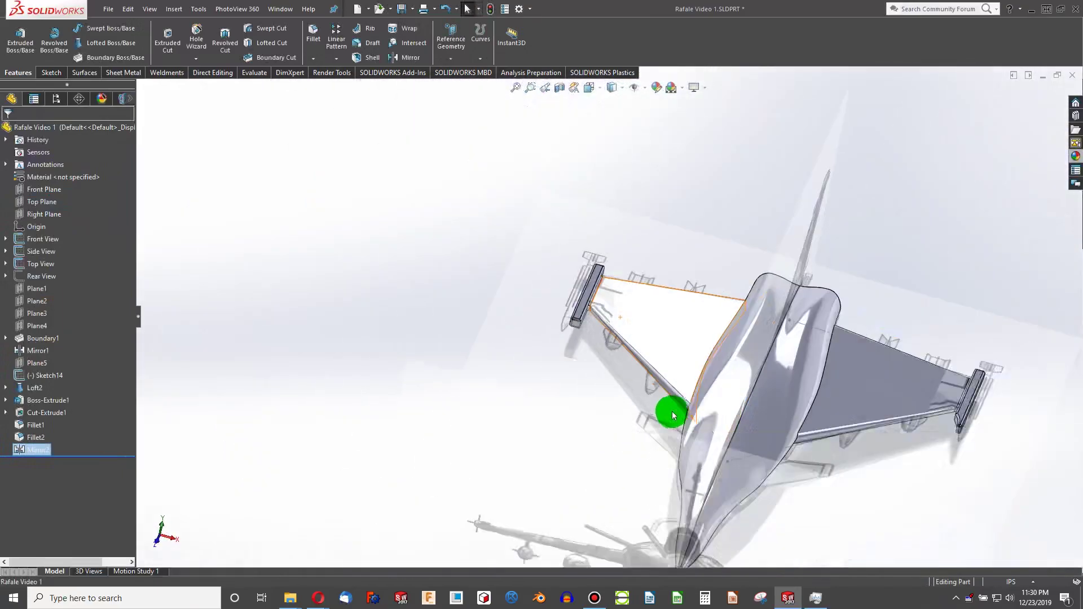
scroll(834, 412, down, 3)
scroll(923, 391, down, 5)
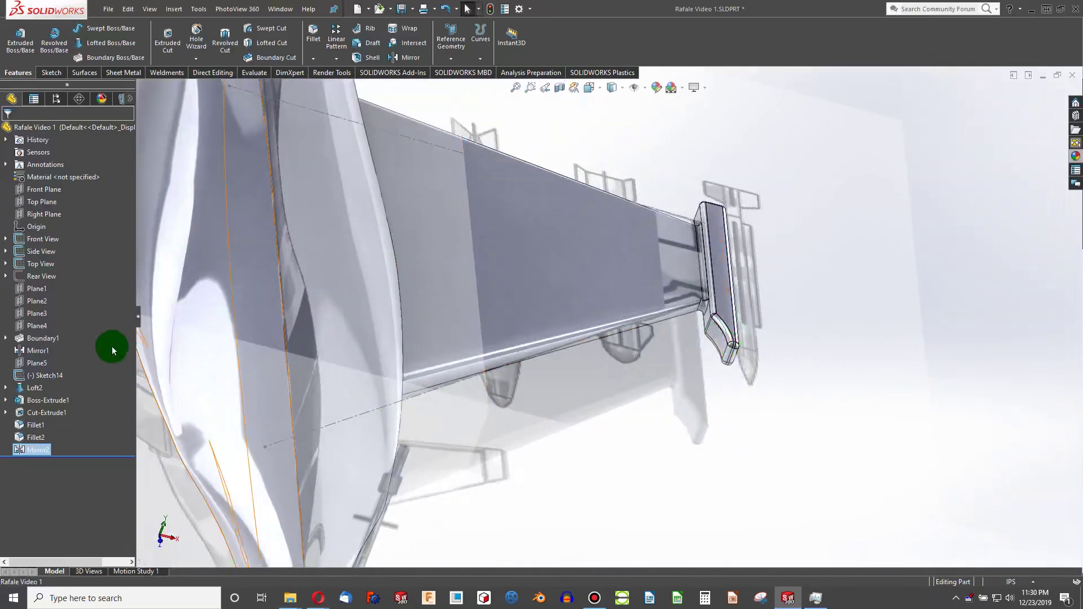
right_click(35, 450)
click(45, 353)
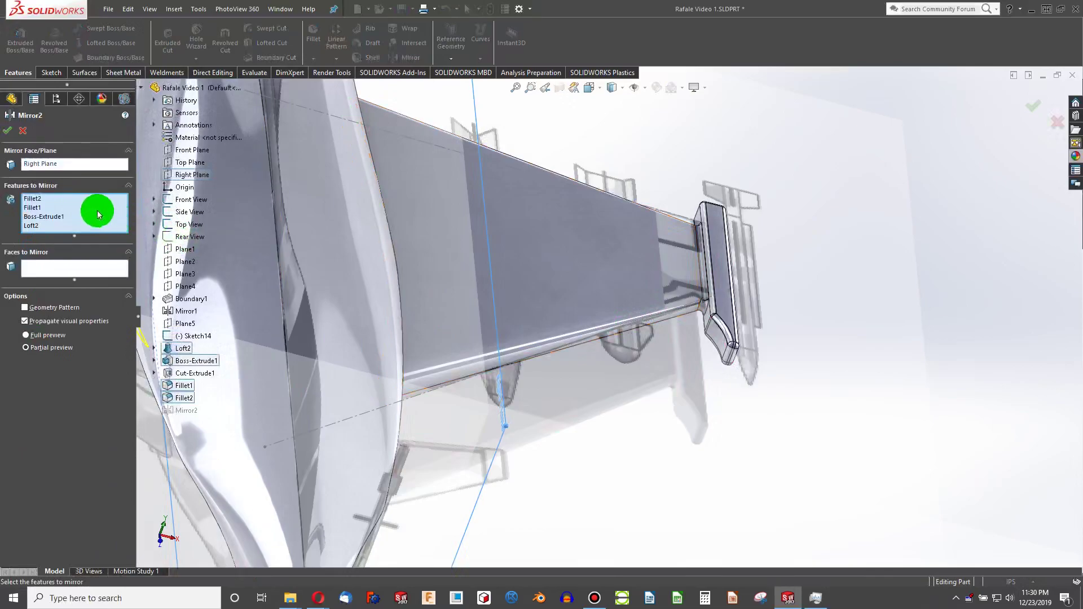
scroll(759, 339, down, 5)
click(720, 352)
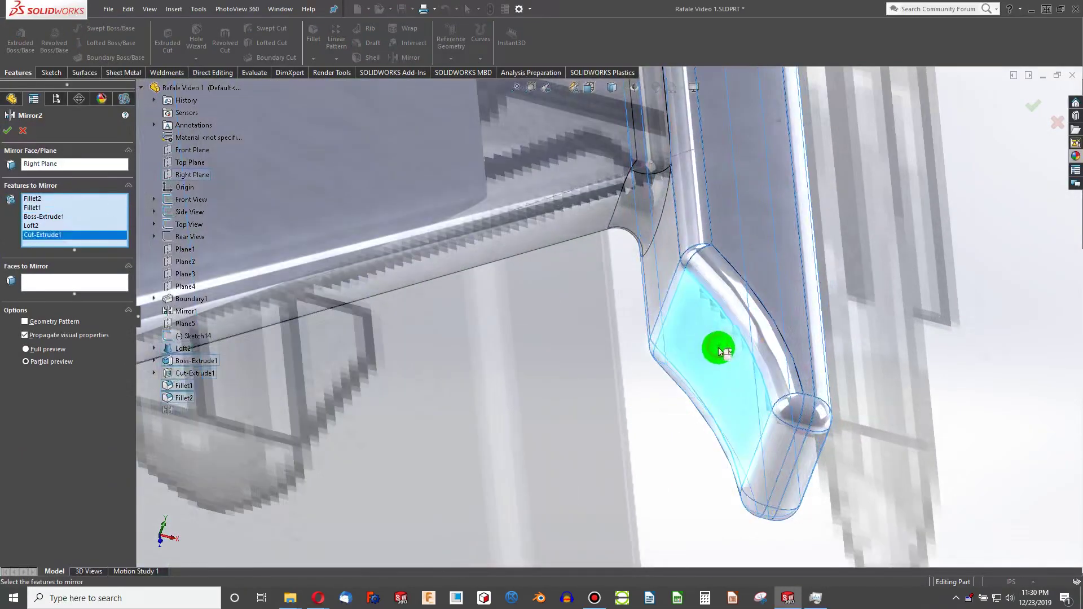
scroll(598, 353, up, 3)
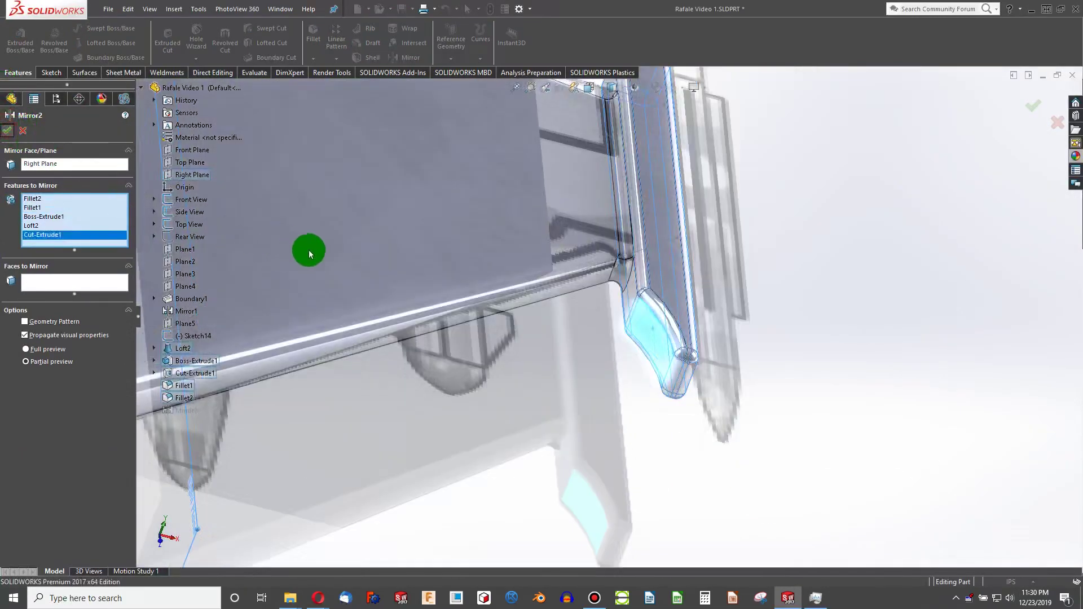
Step: Check the mirrored wing and wing-tip block against the original, ending in an isometric view of the aircraft
scroll(410, 274, up, 6)
scroll(395, 248, down, 4)
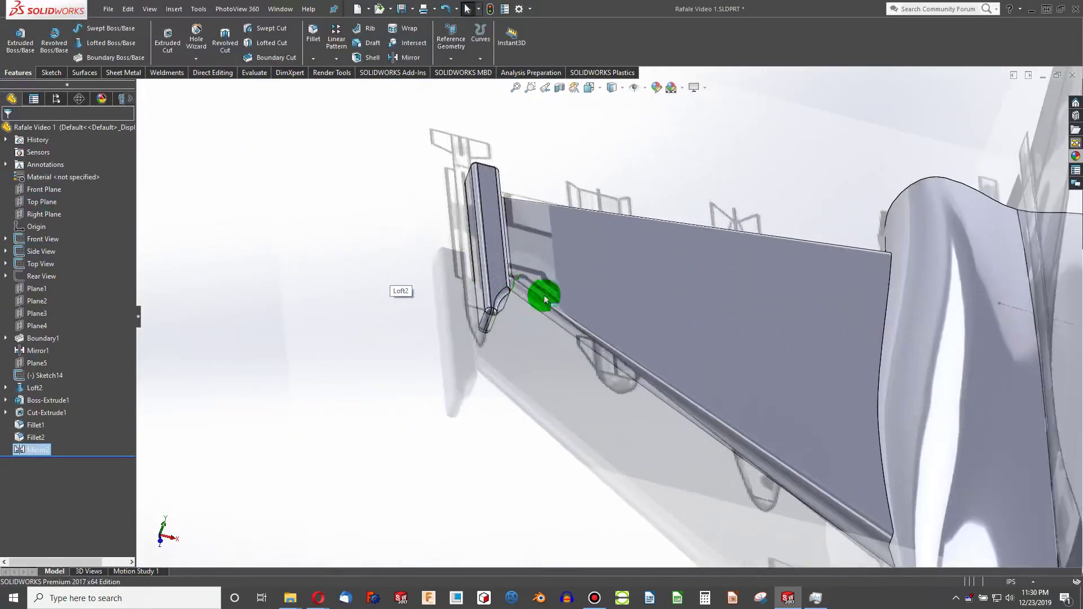
middle_drag(544, 299, 490, 419)
middle_drag(606, 427, 482, 319)
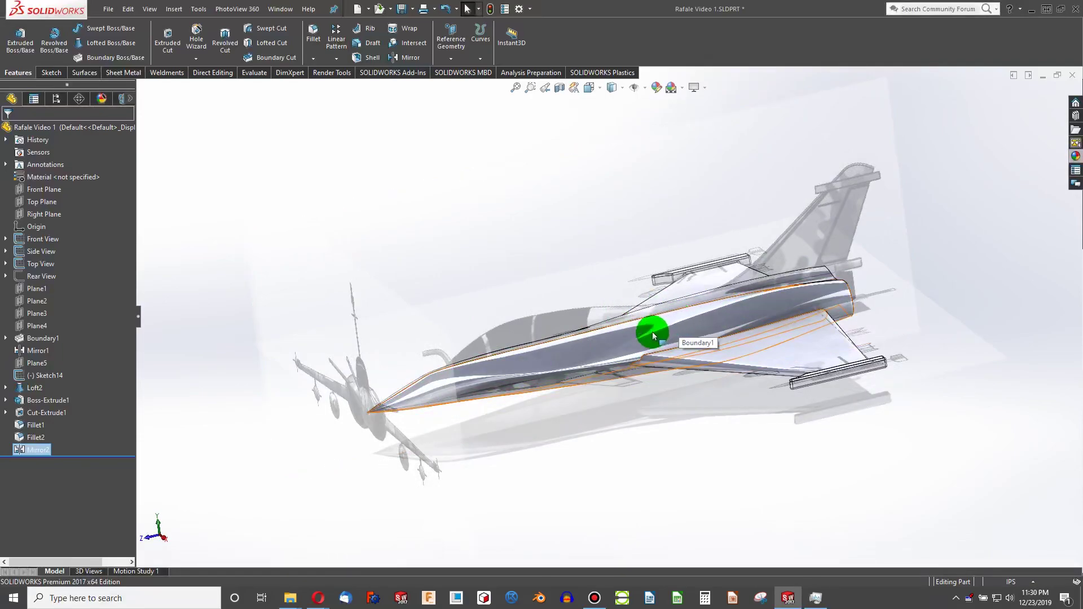
key(ctrl+7)
scroll(711, 319, down, 2)
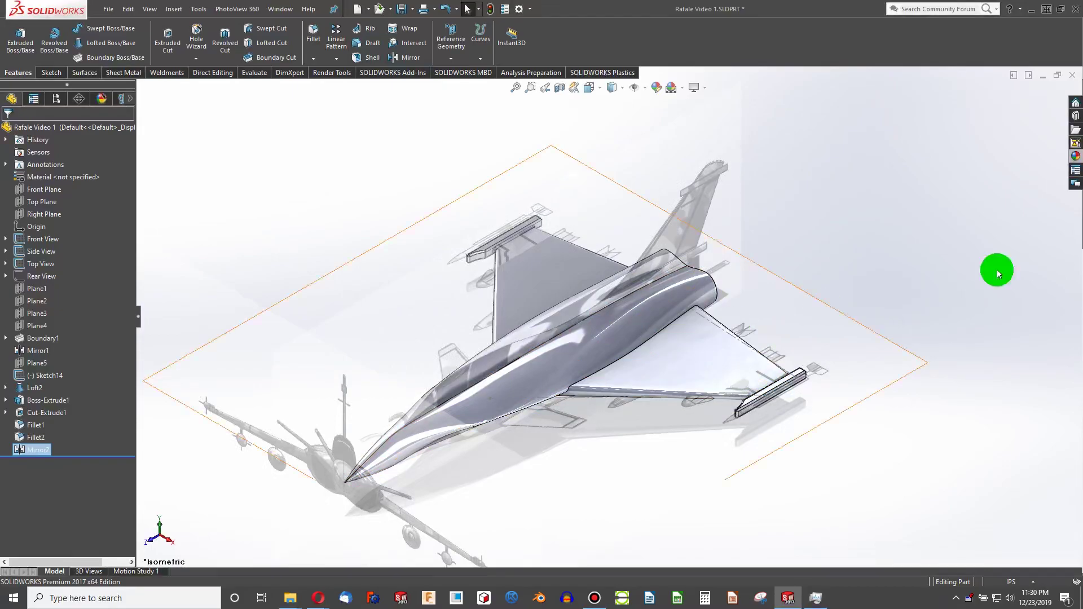